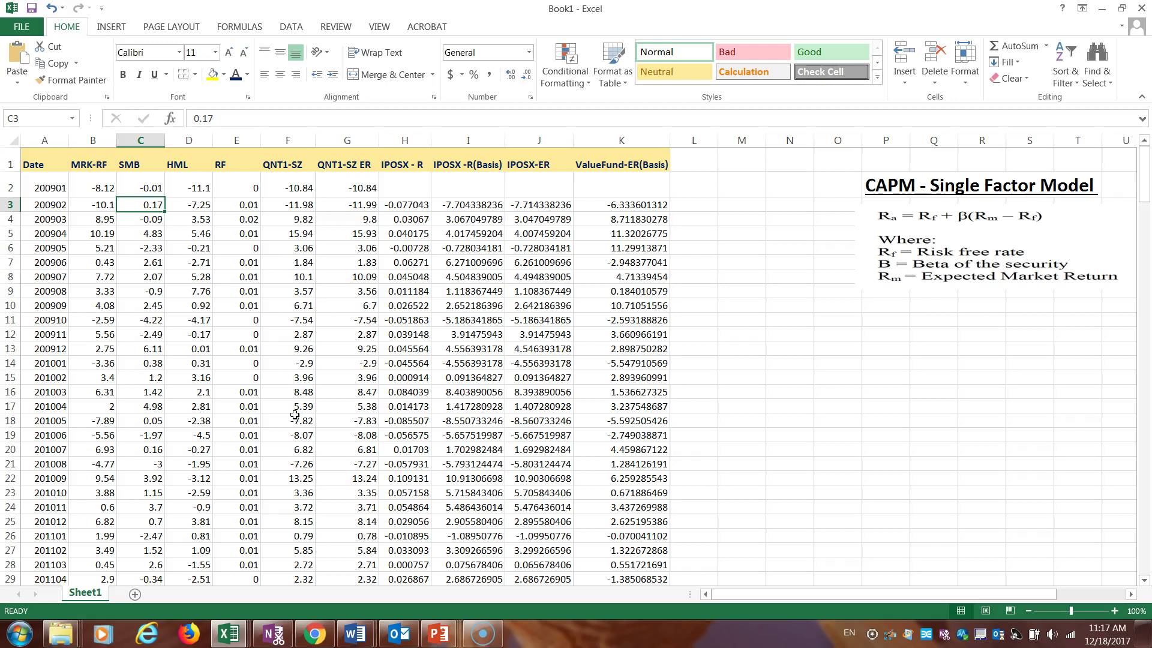
Step: Examine the header row of the returns table, including the Date, MRK-RF, SMB and HML labels
{"action": "left_click", "coordinate": [92, 164]}
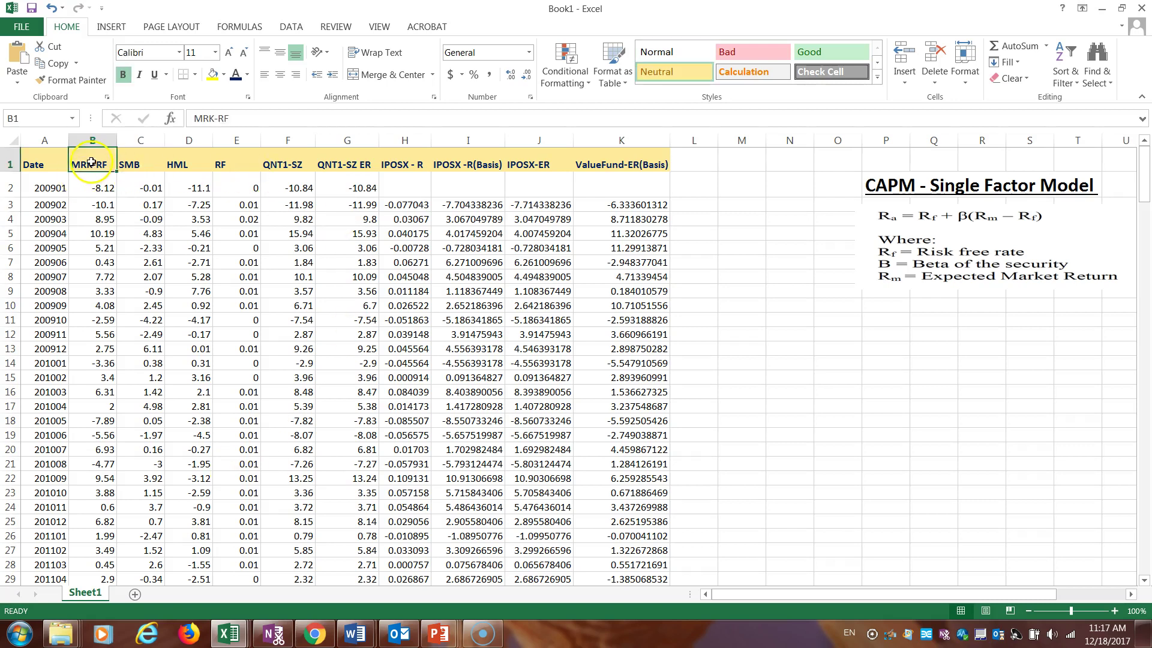
{"action": "left_click", "coordinate": [135, 166]}
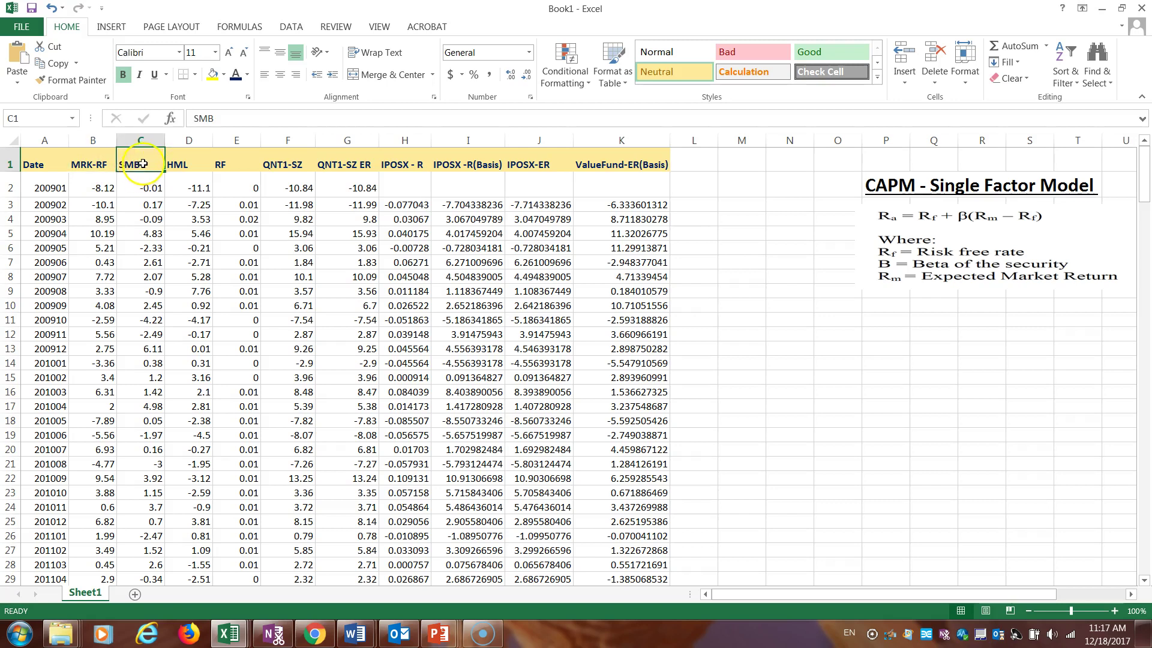
{"action": "left_click", "coordinate": [175, 166]}
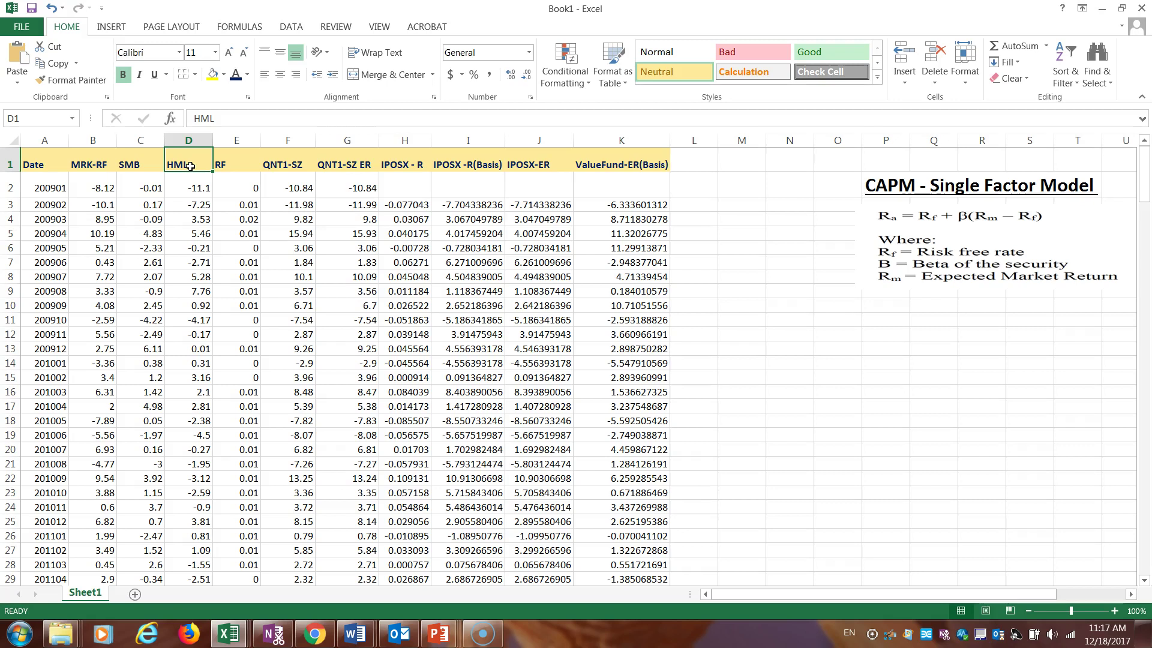
{"action": "left_click", "coordinate": [111, 183]}
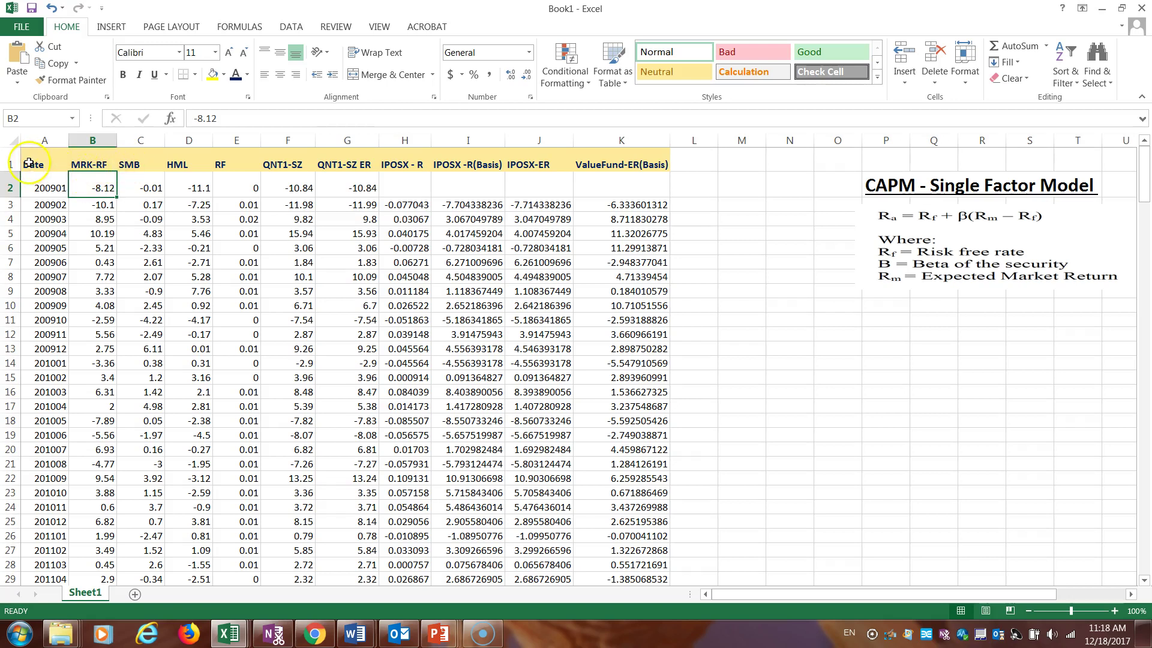
{"action": "left_click", "coordinate": [10, 163]}
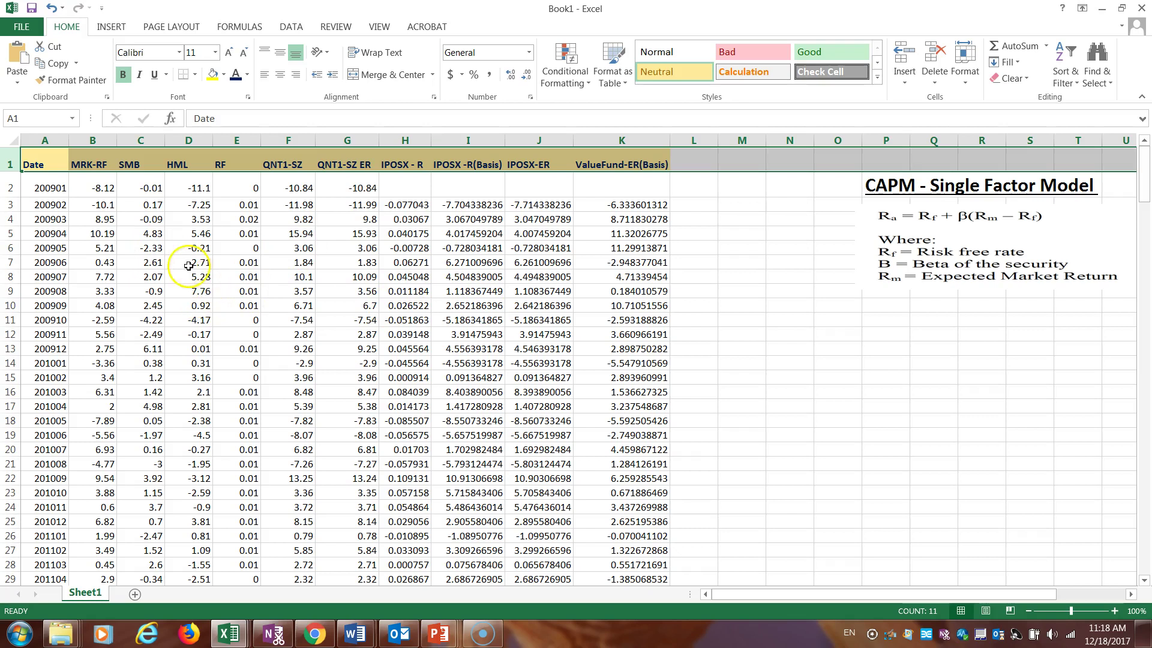
{"action": "left_click", "coordinate": [34, 163]}
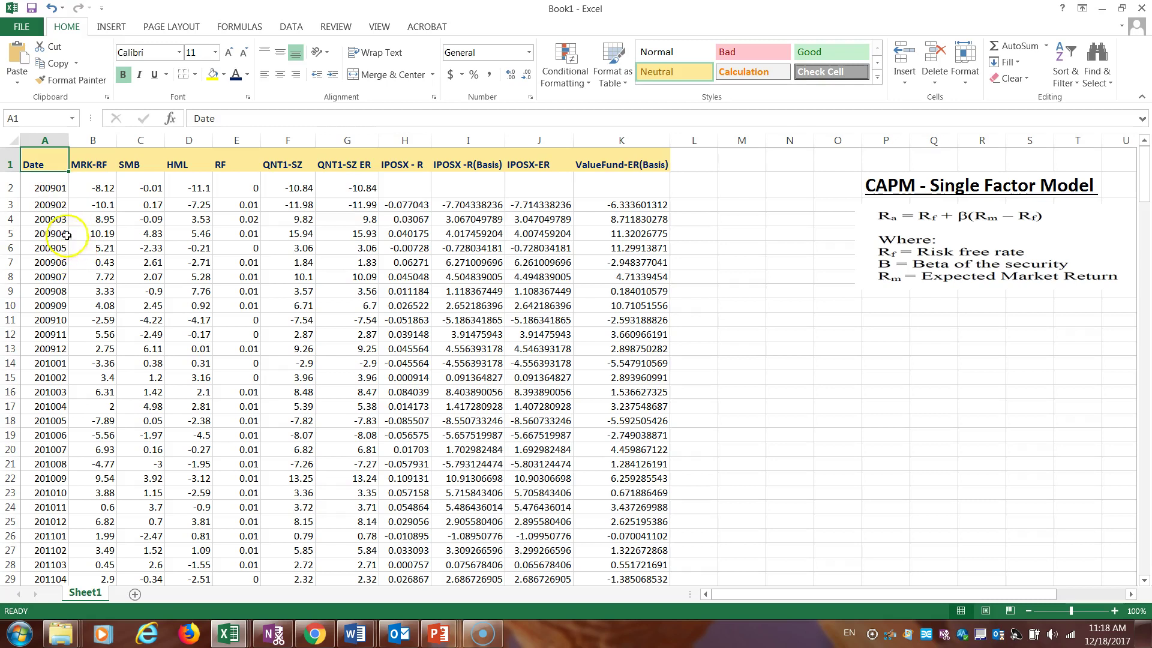
{"action": "left_click_drag", "start_coordinate": [1143, 197], "coordinate": [1146, 165]}
Step: Examine the MRK-RF, SMB and HML factor columns one by one, and select all three together
{"action": "left_click", "coordinate": [88, 166]}
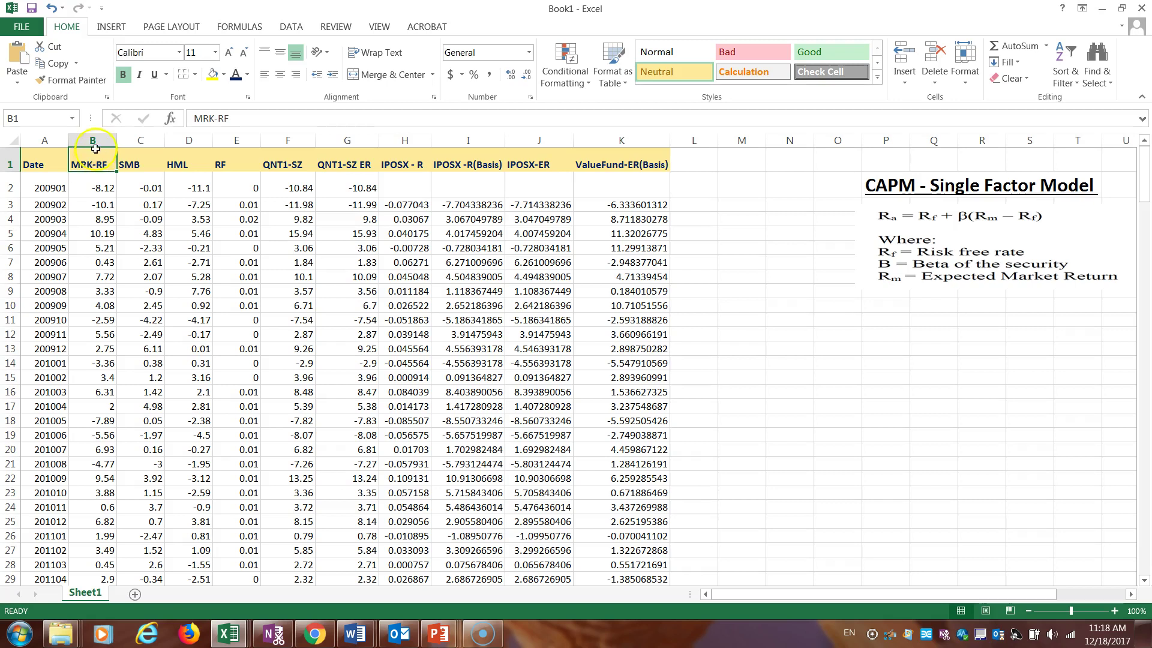
{"action": "left_click", "coordinate": [93, 140]}
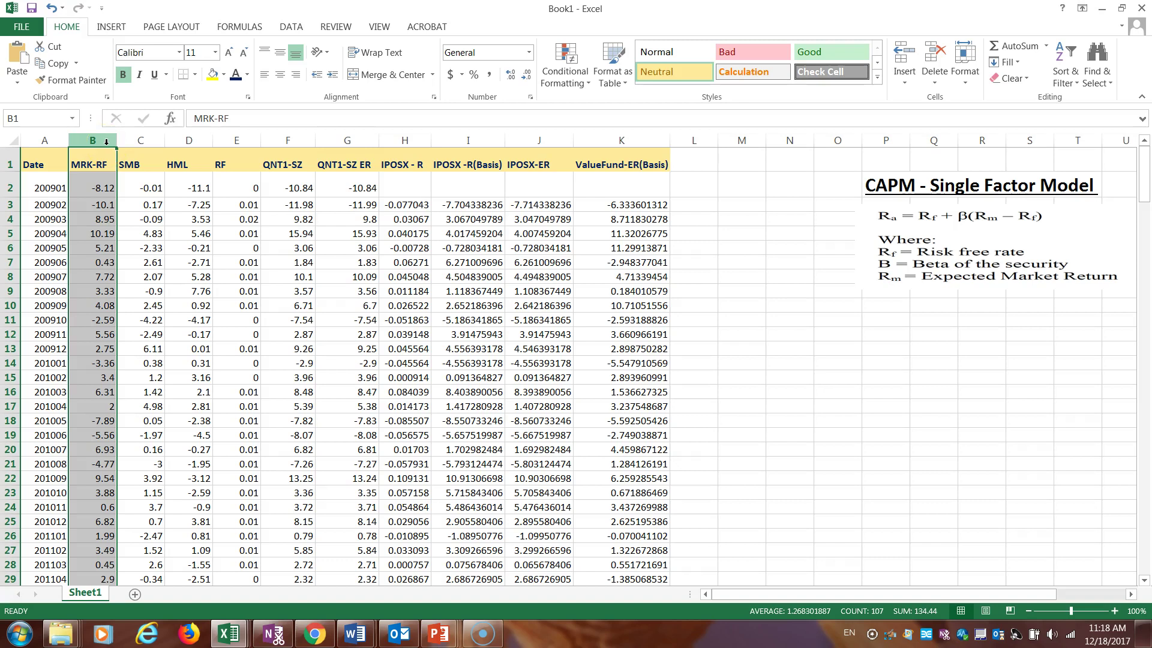
{"action": "left_click", "coordinate": [144, 142]}
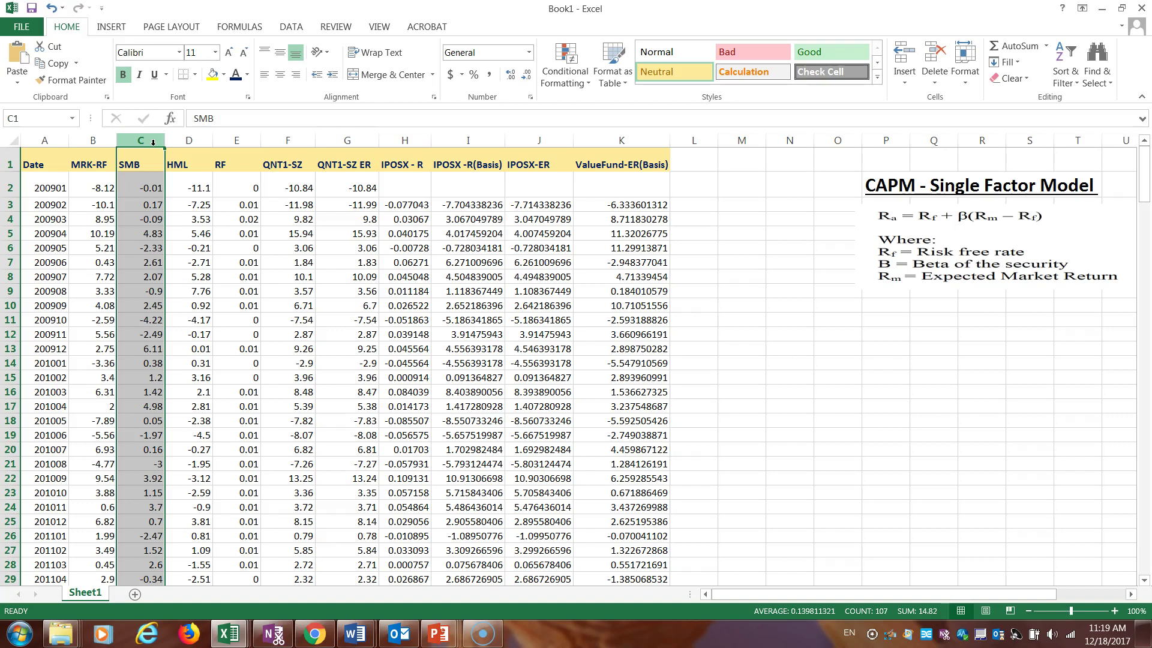
{"action": "left_click", "coordinate": [142, 141]}
{"action": "left_click", "coordinate": [157, 143]}
{"action": "left_click", "coordinate": [179, 141]}
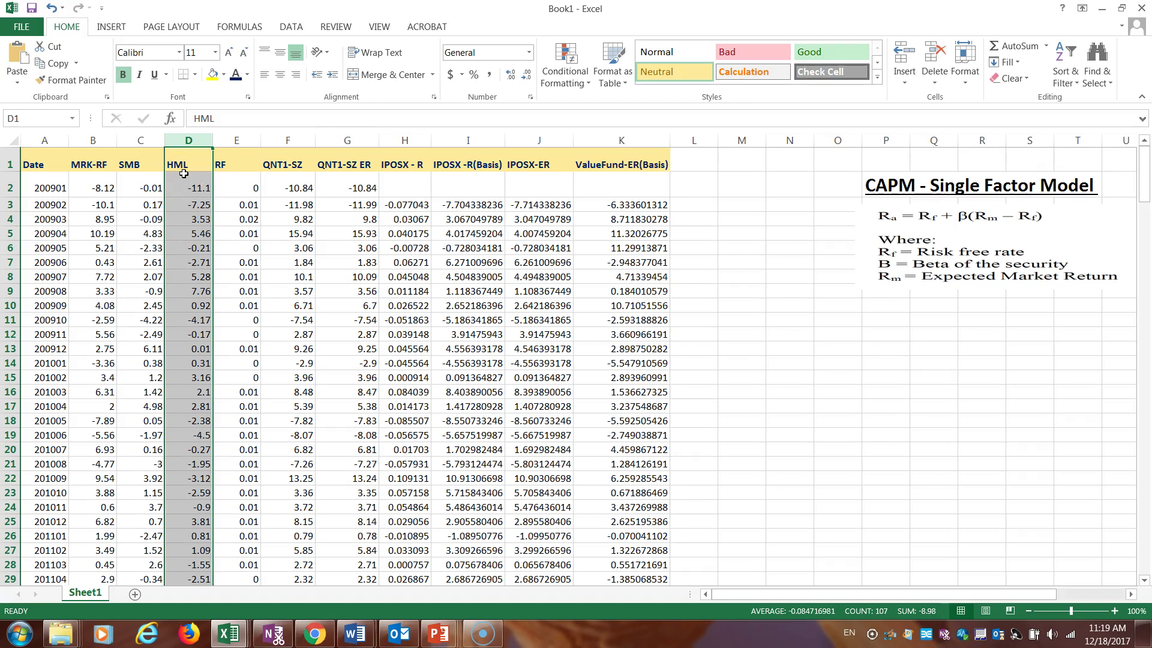
{"action": "left_click_drag", "start_coordinate": [92, 140], "coordinate": [171, 144]}
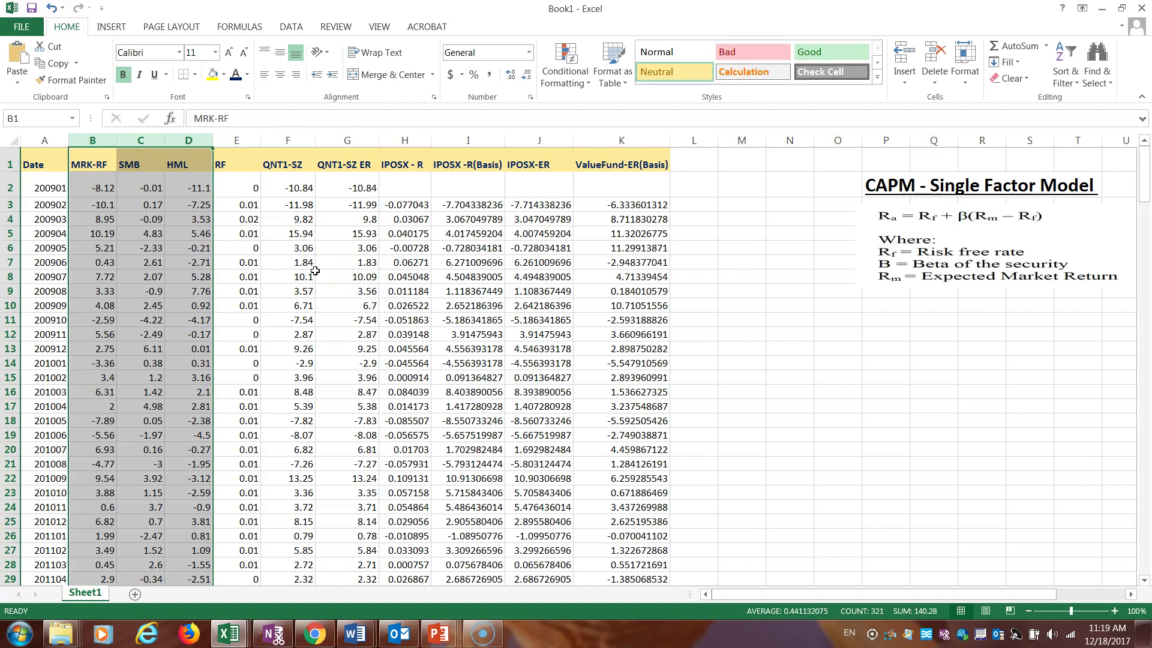
{"action": "left_click", "coordinate": [181, 249]}
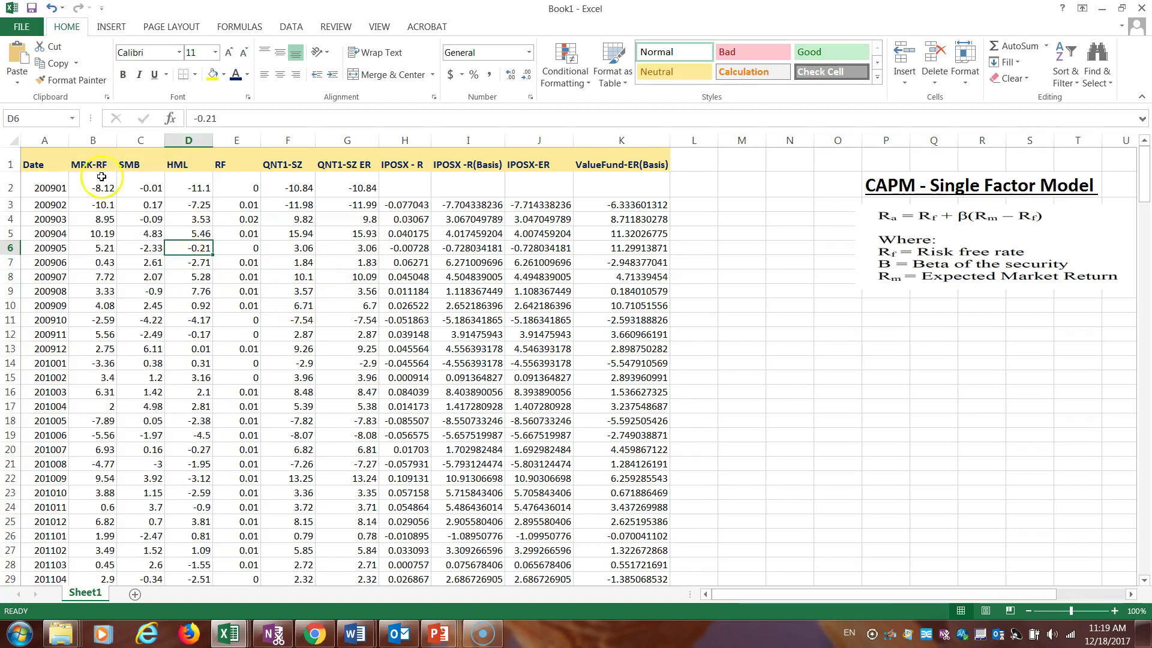
Step: Examine the MRK-RF market excess return column and the RF risk-free rate column
{"action": "left_click", "coordinate": [96, 141]}
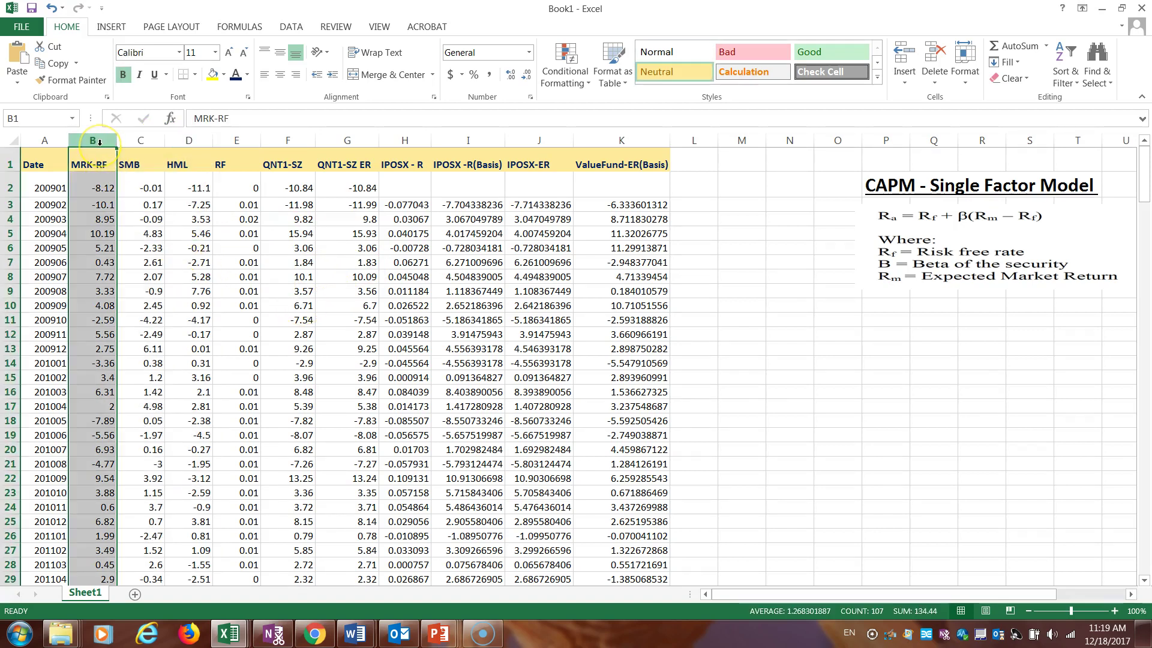
{"action": "left_click", "coordinate": [234, 153]}
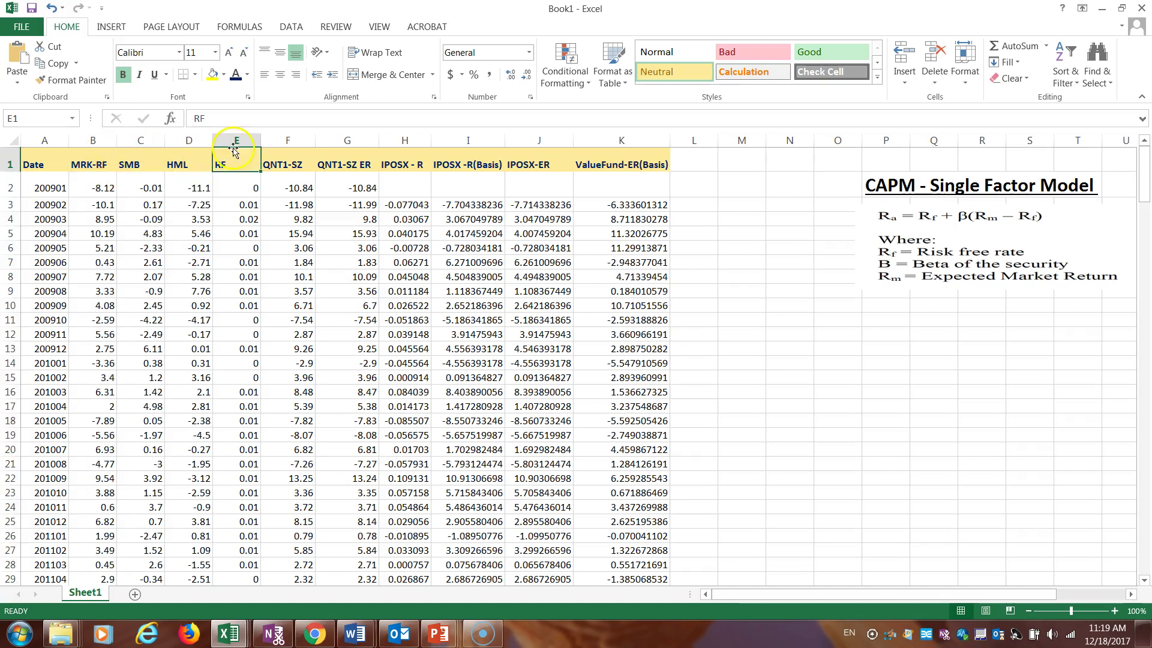
{"action": "left_click", "coordinate": [235, 140]}
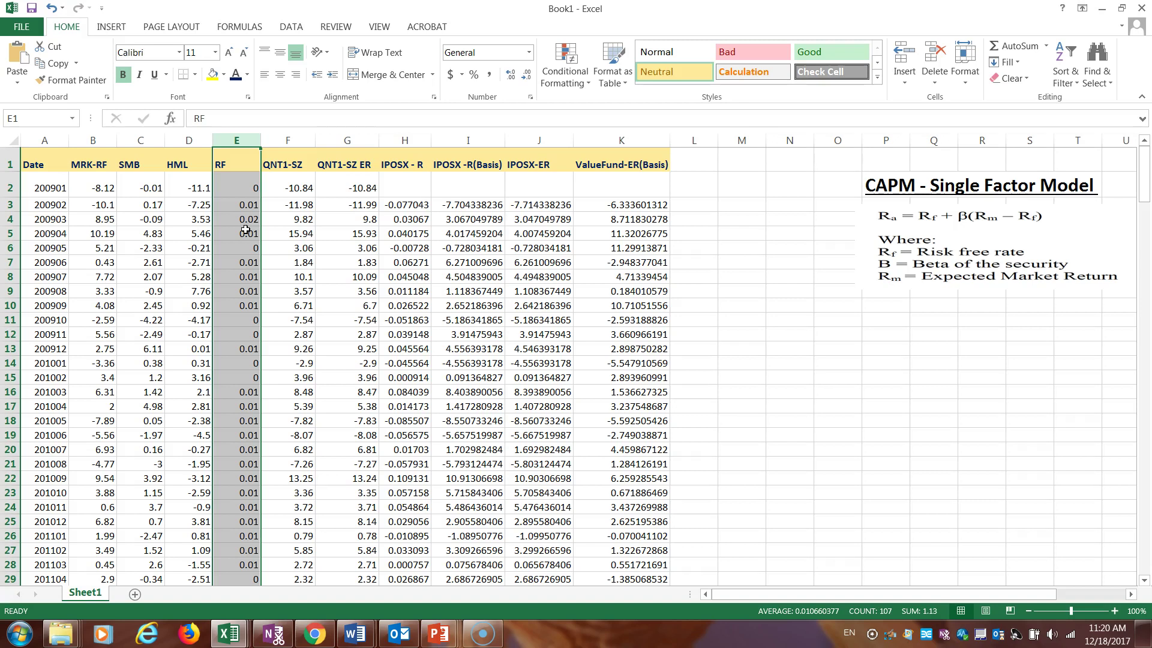
{"action": "left_click", "coordinate": [244, 136]}
Step: Switch to Chrome and download the TXT version of the Fama/French 3 Factors from the U.S. Research Returns Data section
{"action": "left_click", "coordinate": [316, 634]}
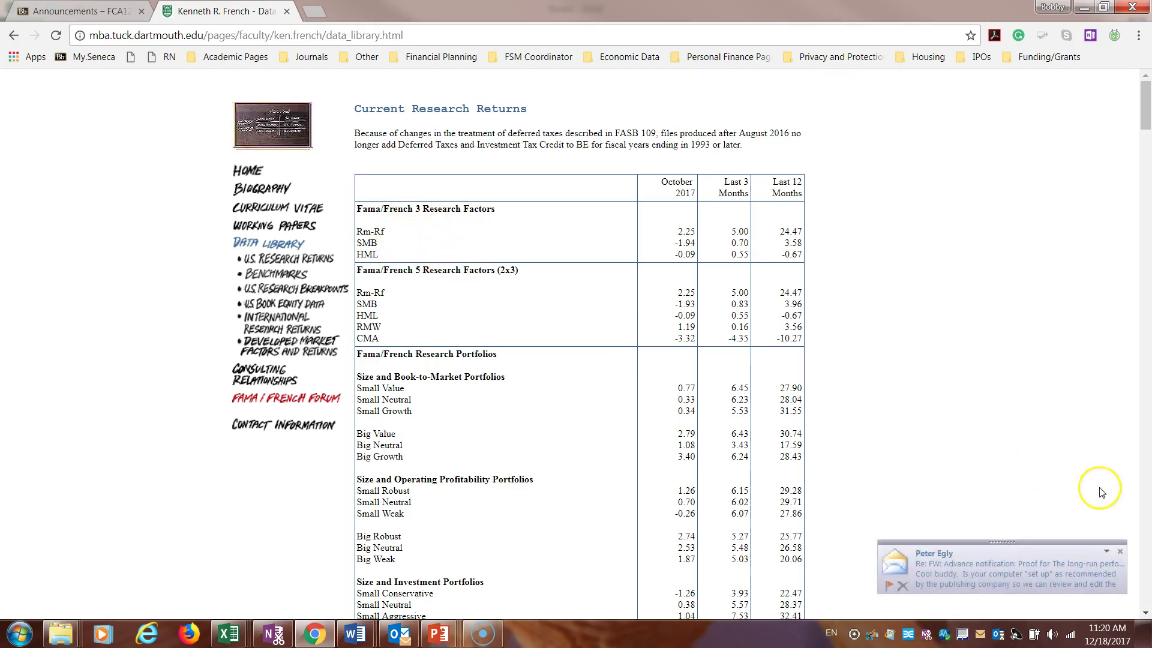
{"action": "left_click", "coordinate": [1120, 552]}
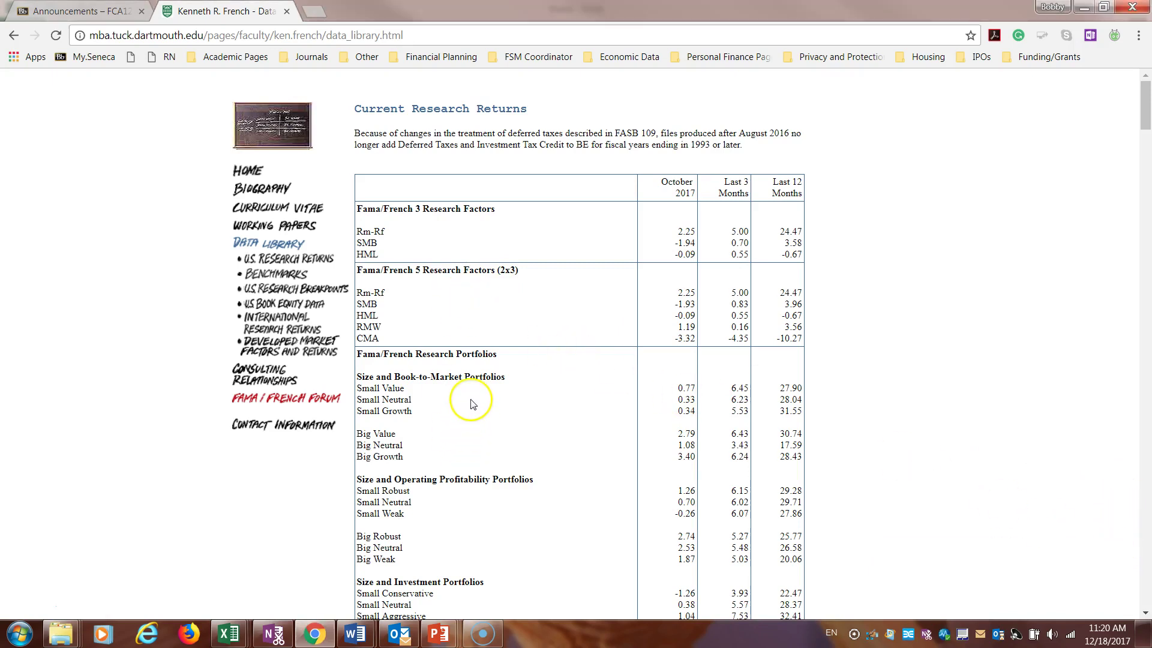
{"action": "scroll", "coordinate": [472, 401], "scroll_direction": "down", "scroll_amount": 2}
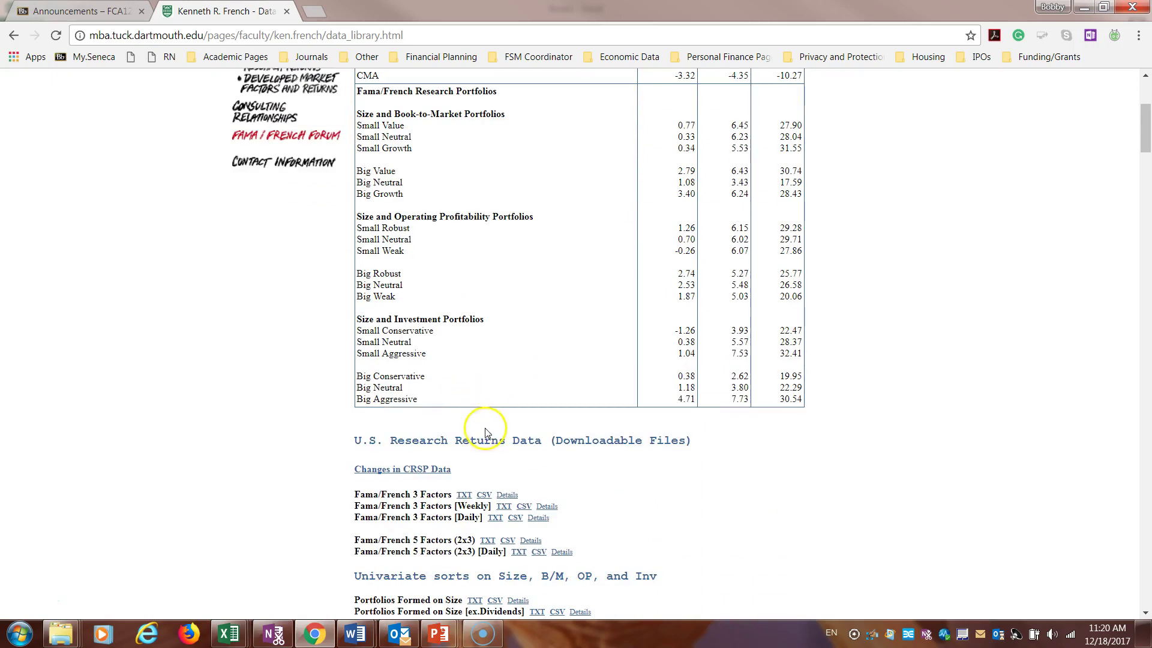
{"action": "scroll", "coordinate": [480, 426], "scroll_direction": "down", "scroll_amount": 2}
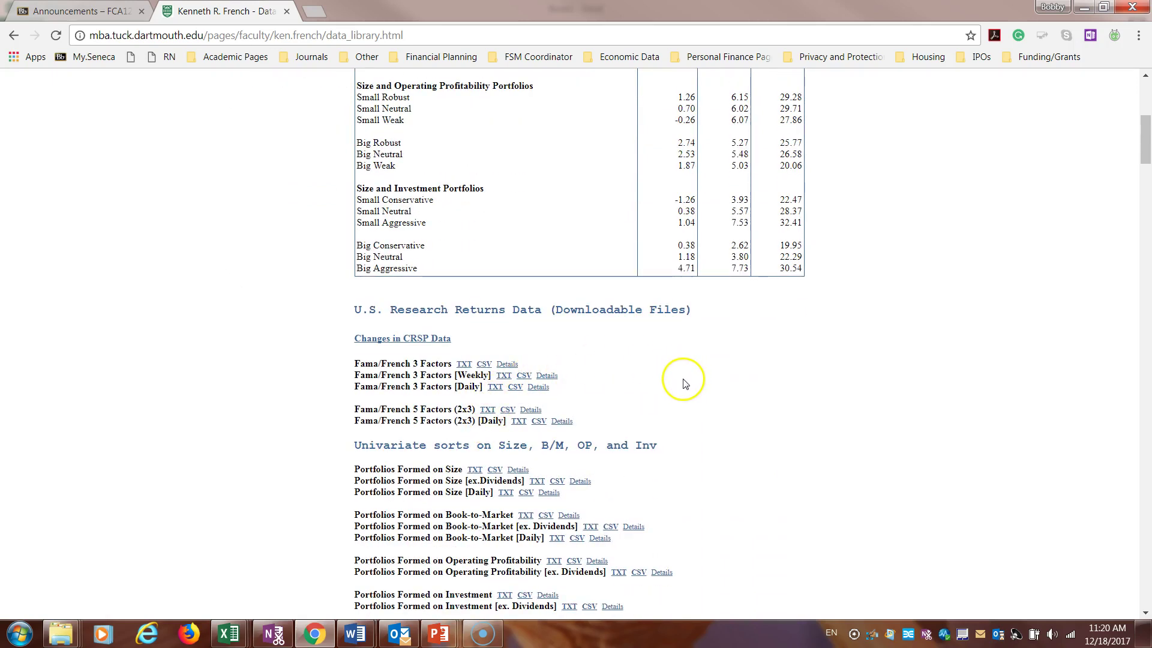
{"action": "scroll", "coordinate": [678, 382], "scroll_direction": "down", "scroll_amount": 1}
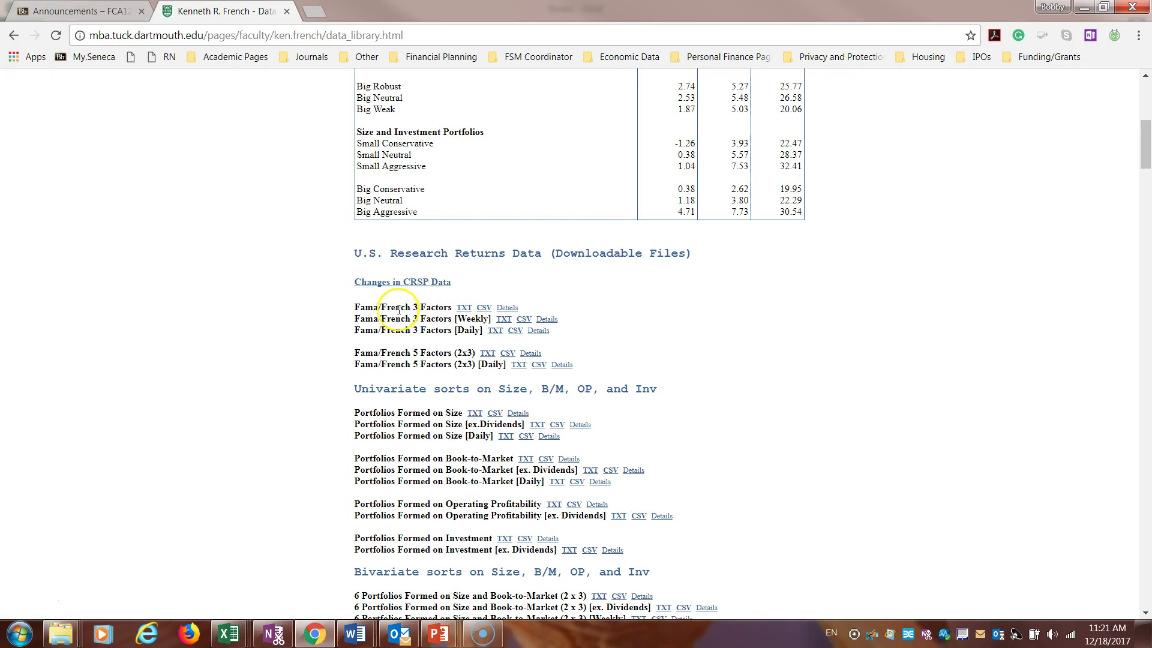
{"action": "left_click", "coordinate": [460, 310]}
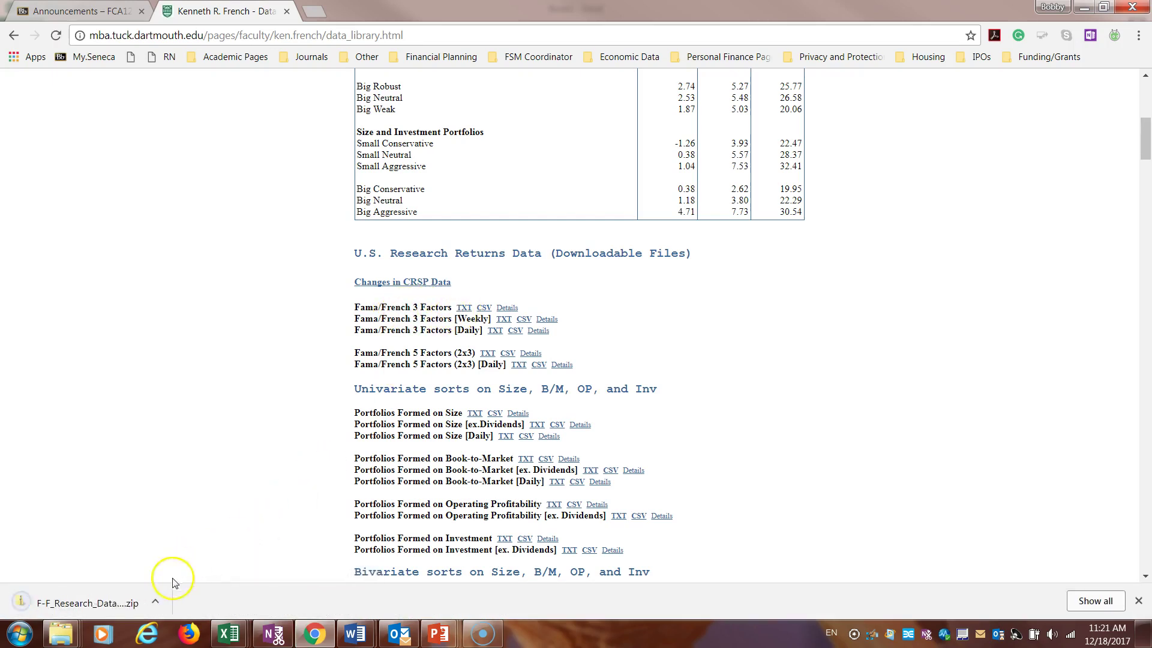
Step: Open F-F_Research_Data_Factors.txt from the downloaded archive, examine its factor columns, and close the file and archive windows
{"action": "left_click", "coordinate": [115, 605]}
{"action": "double_click", "coordinate": [505, 162]}
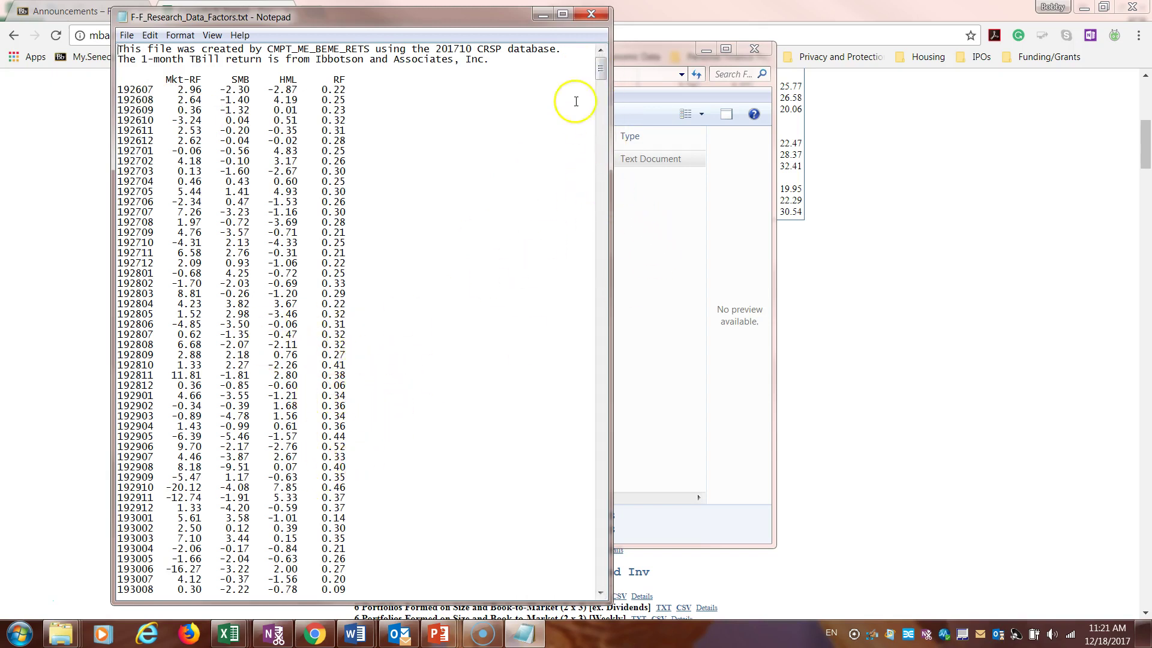
{"action": "mouse_move", "coordinate": [599, 62]}
{"action": "left_mouse_down"}
{"action": "mouse_move", "coordinate": [628, 503]}
{"action": "mouse_move", "coordinate": [601, 64]}
{"action": "left_mouse_up"}
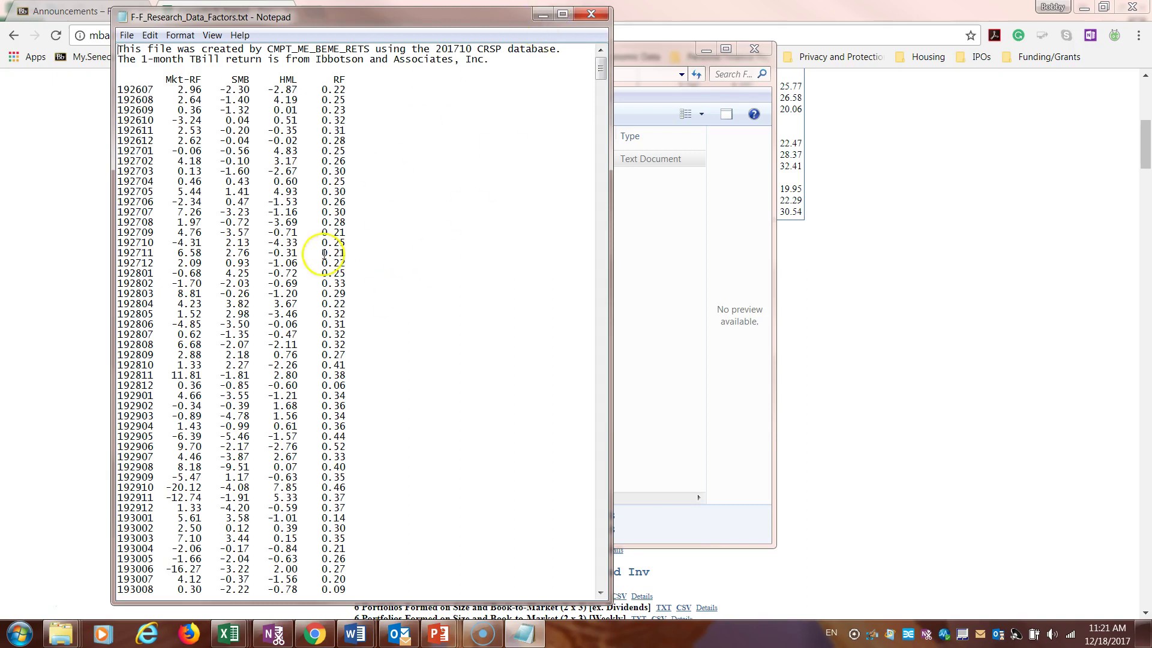
{"action": "left_click", "coordinate": [591, 14]}
{"action": "left_click", "coordinate": [754, 48]}
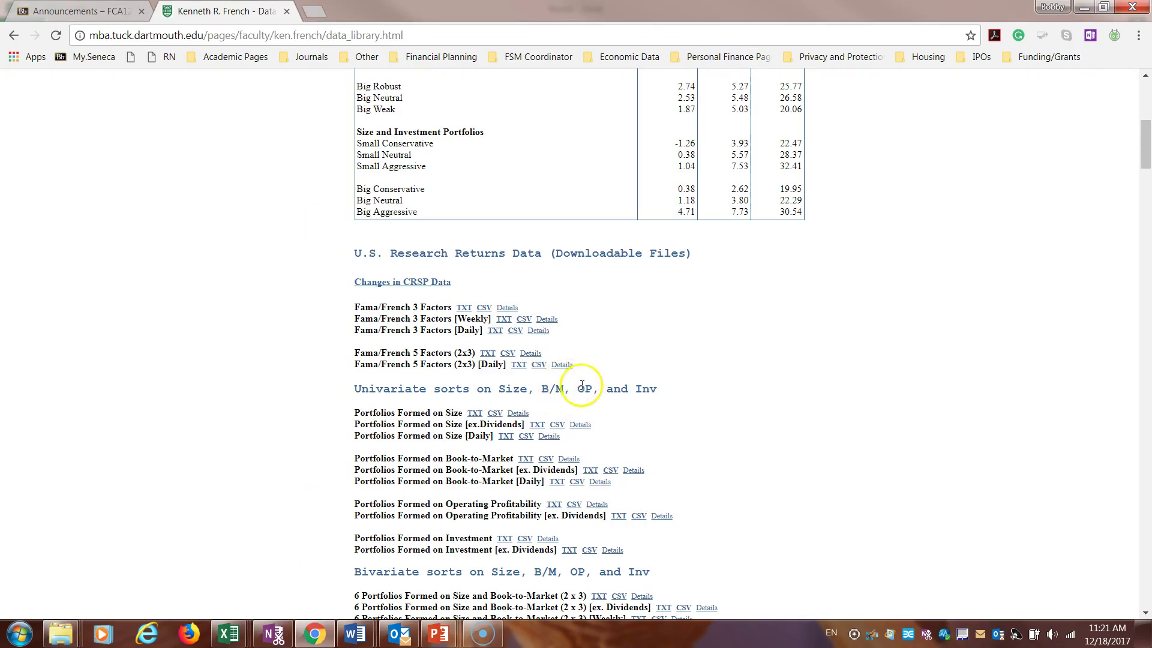
Step: Examine the other downloadable datasets in the data library, from the U.S. portfolio sorts to the International Research Returns Data
{"action": "scroll", "coordinate": [606, 414], "scroll_direction": "down", "scroll_amount": 2}
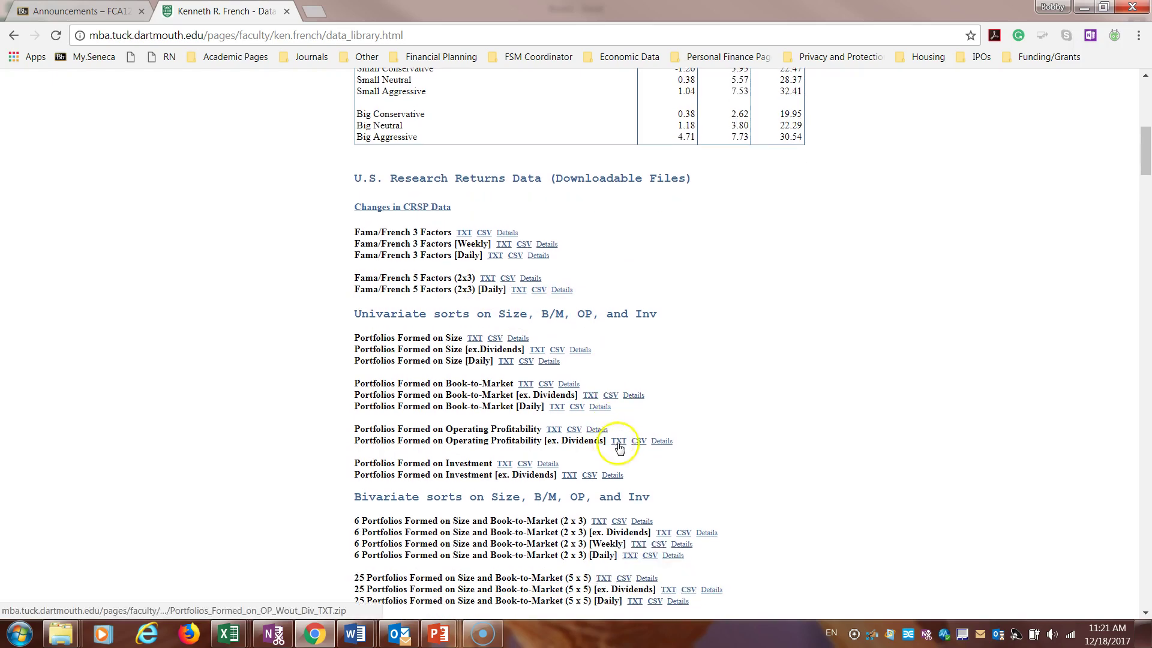
{"action": "left_click_drag", "start_coordinate": [1146, 174], "coordinate": [1146, 364]}
{"action": "scroll", "coordinate": [768, 429], "scroll_direction": "up", "scroll_amount": 5}
{"action": "scroll", "coordinate": [758, 437], "scroll_direction": "down", "scroll_amount": 10}
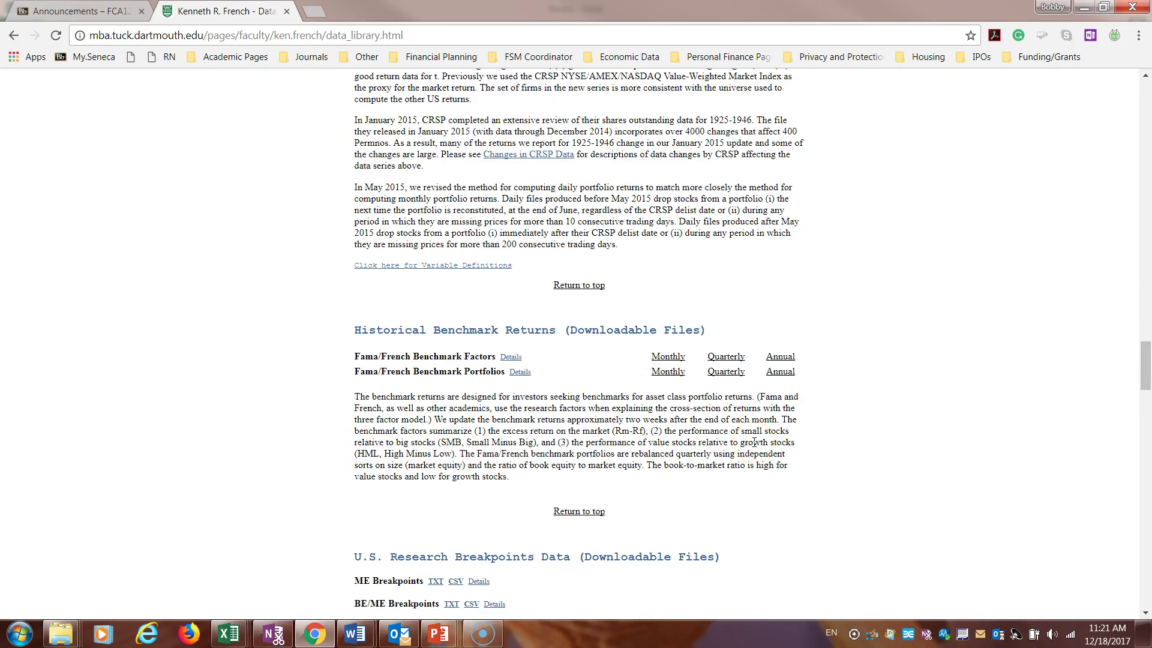
{"action": "scroll", "coordinate": [722, 435], "scroll_direction": "down", "scroll_amount": 1}
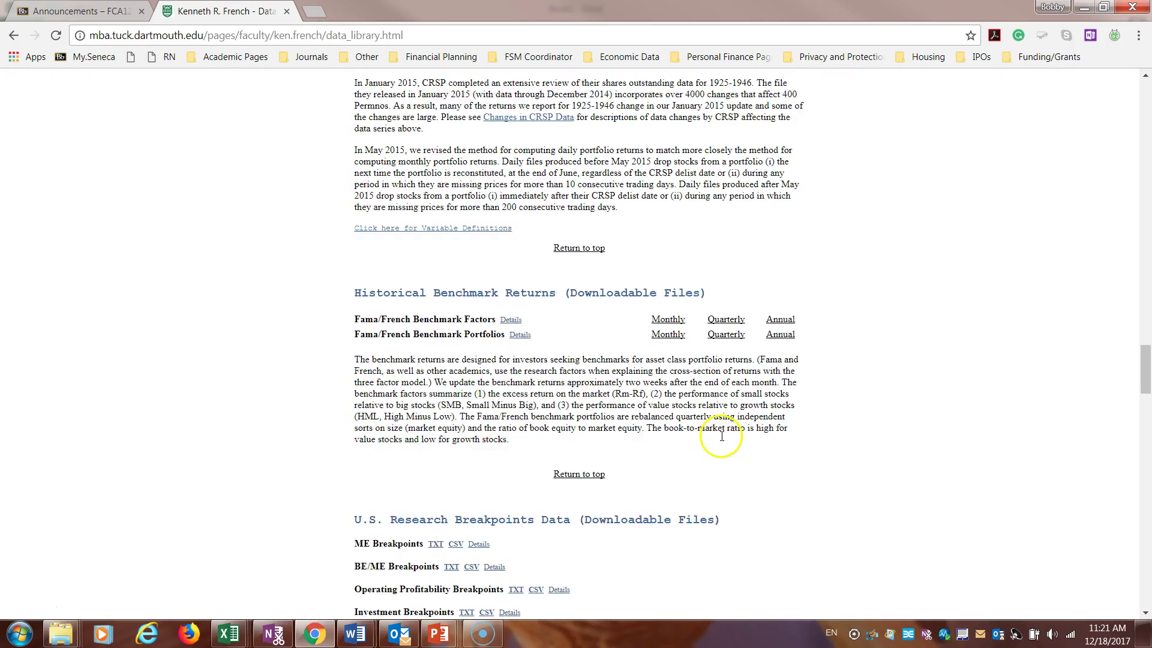
{"action": "scroll", "coordinate": [722, 441], "scroll_direction": "down", "scroll_amount": 2}
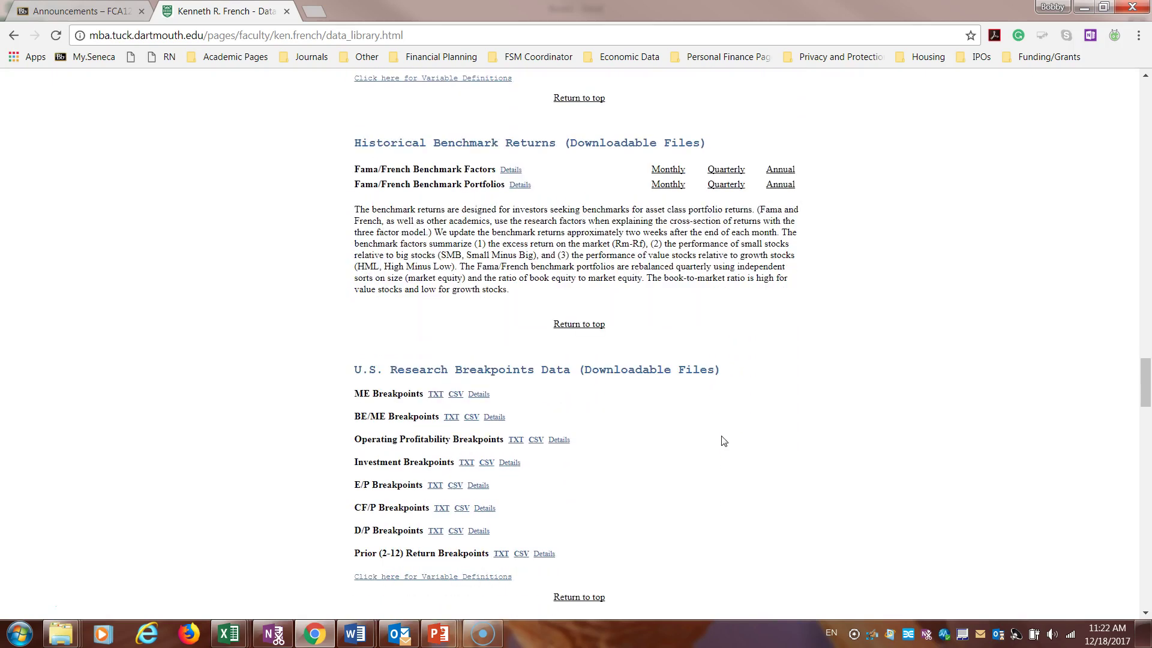
{"action": "scroll", "coordinate": [723, 441], "scroll_direction": "down", "scroll_amount": 5}
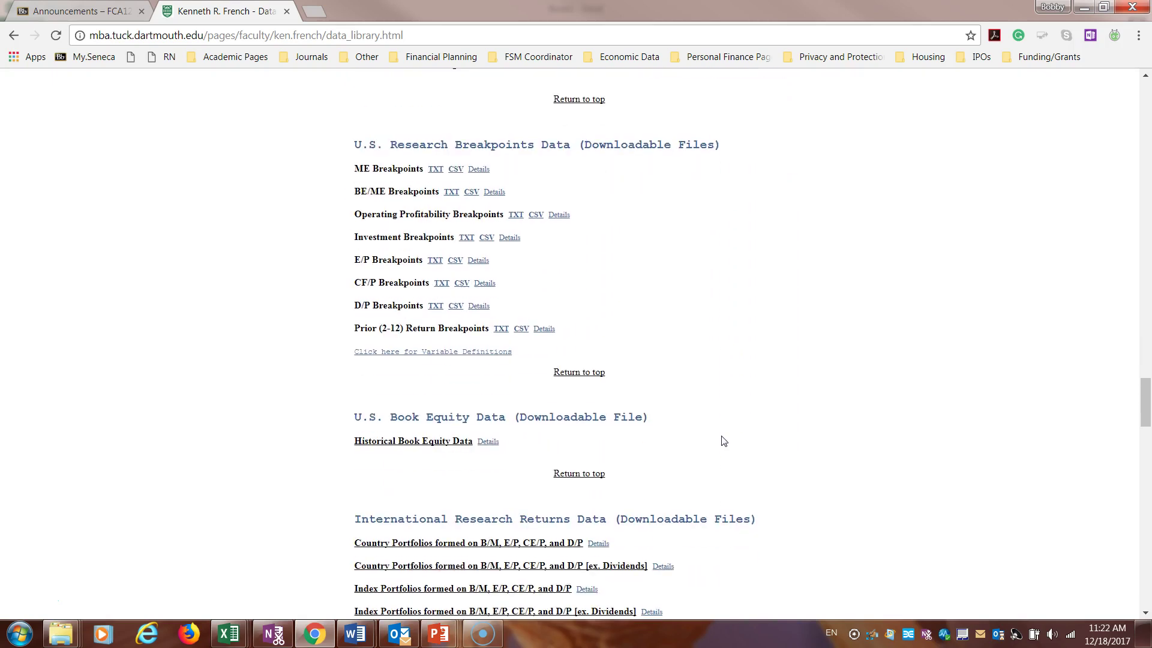
{"action": "scroll", "coordinate": [722, 441], "scroll_direction": "down", "scroll_amount": 1}
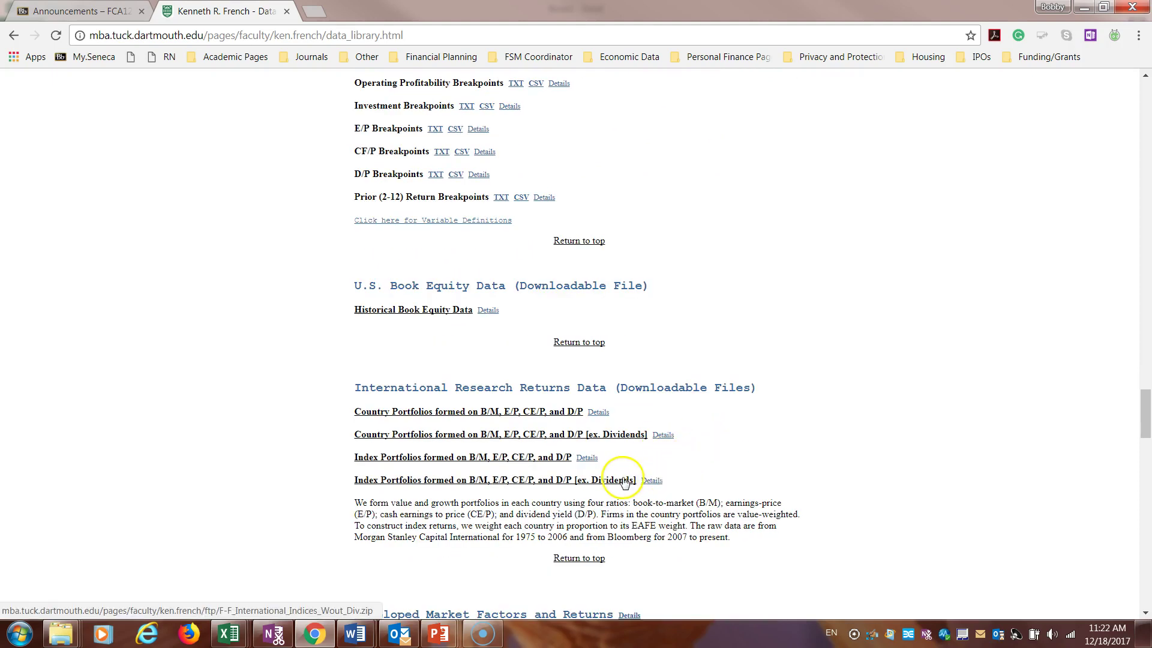
{"action": "left_click_drag", "start_coordinate": [1144, 413], "coordinate": [1147, 107]}
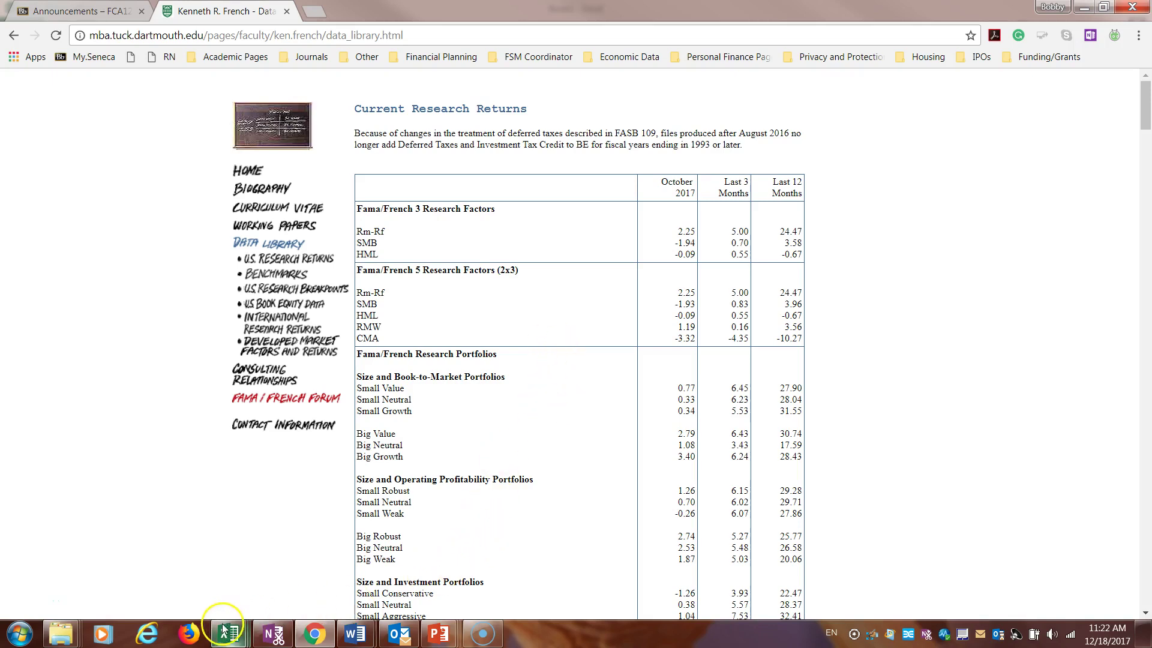
Step: Switch to the Book1 workbook in Excel and examine the factor columns MRK-RF through RF and the QNT1-SZ column
{"action": "mouse_move", "coordinate": [228, 634]}
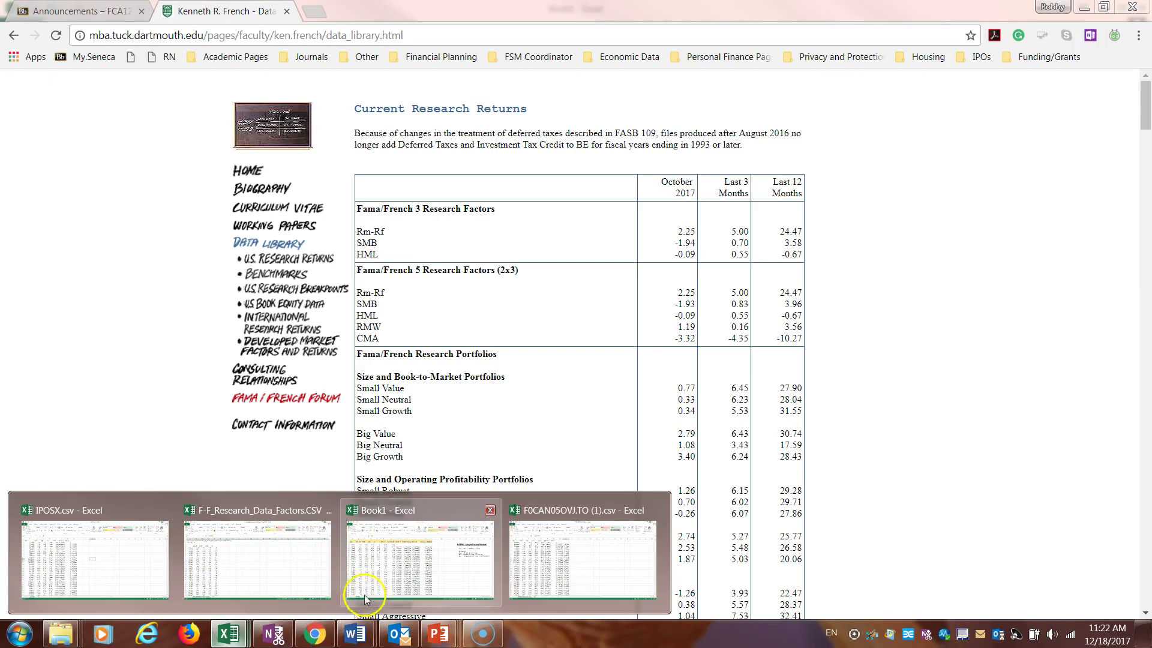
{"action": "left_click", "coordinate": [379, 581]}
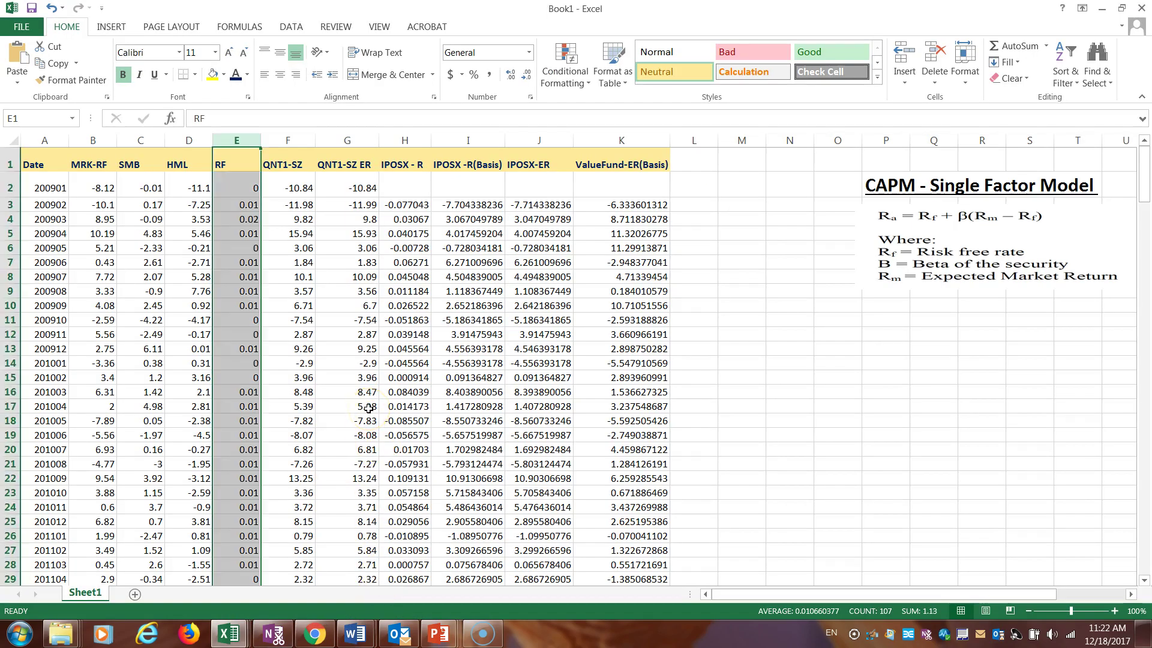
{"action": "left_click_drag", "start_coordinate": [91, 140], "coordinate": [262, 139]}
{"action": "left_click", "coordinate": [300, 231]}
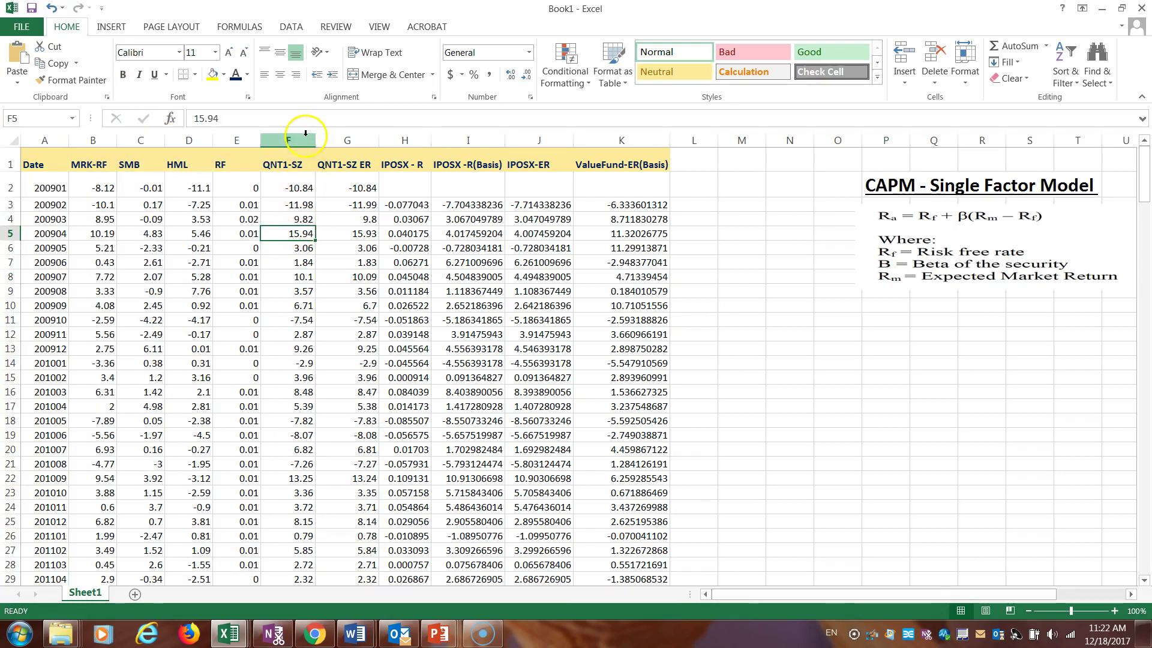
{"action": "left_click", "coordinate": [307, 133]}
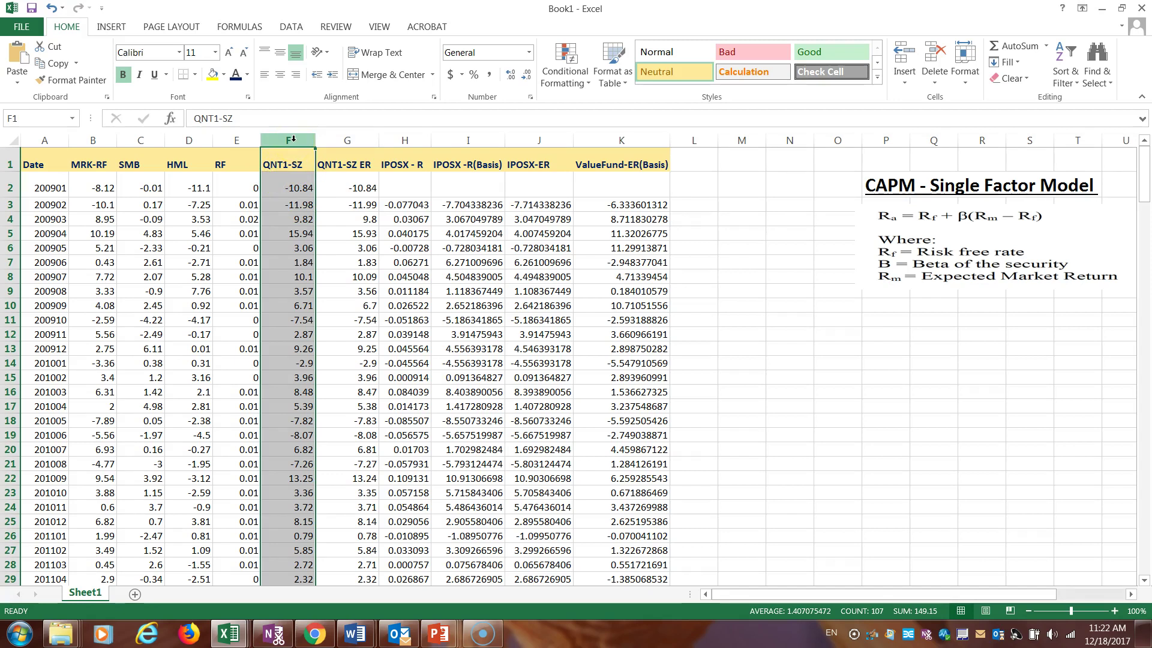
Step: Examine the QNT1-SZ returns and the MRK-RF market factor column against the CAPM single-factor formula
{"action": "left_click", "coordinate": [294, 219]}
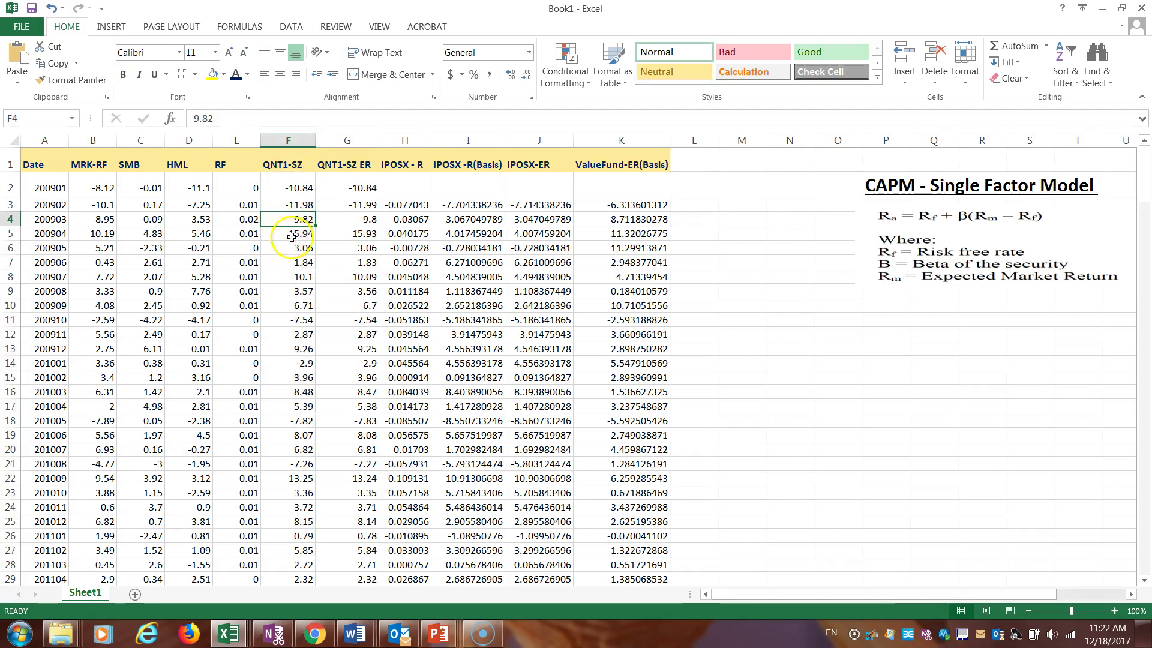
{"action": "left_click", "coordinate": [299, 362]}
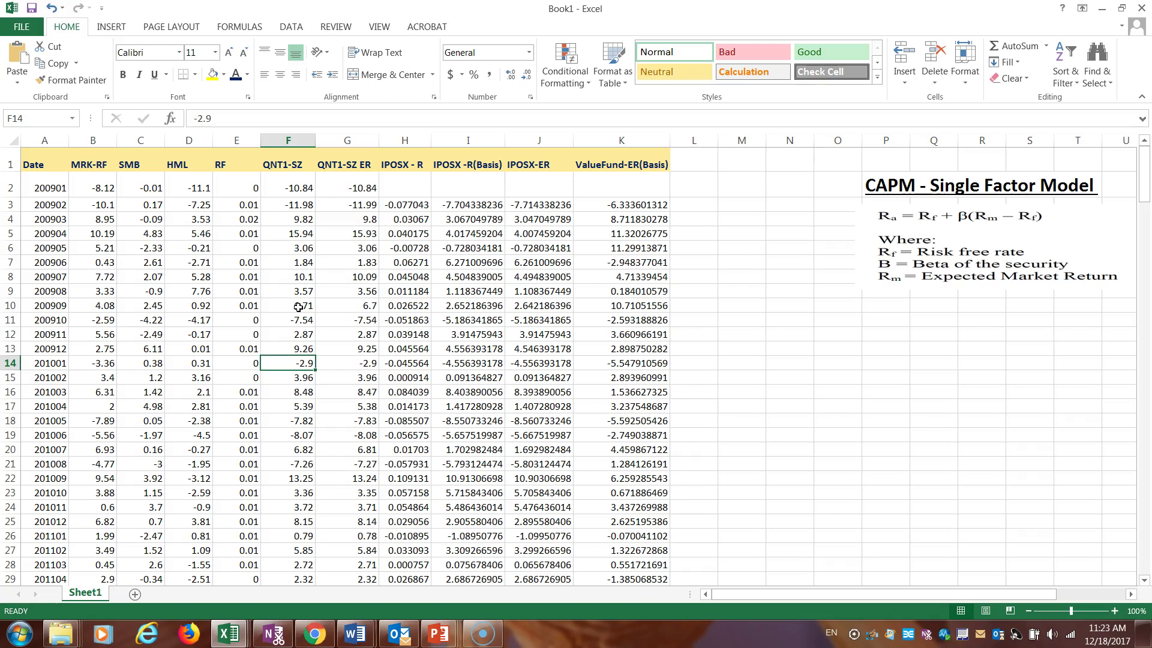
{"action": "left_click", "coordinate": [288, 140]}
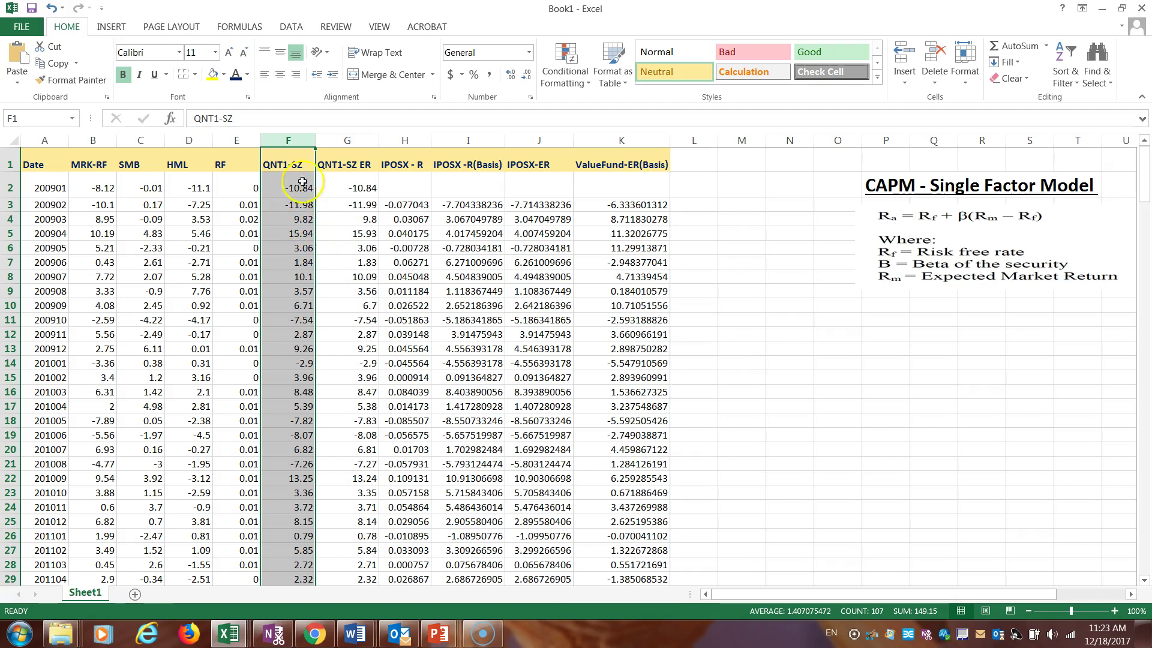
{"action": "left_click", "coordinate": [298, 141]}
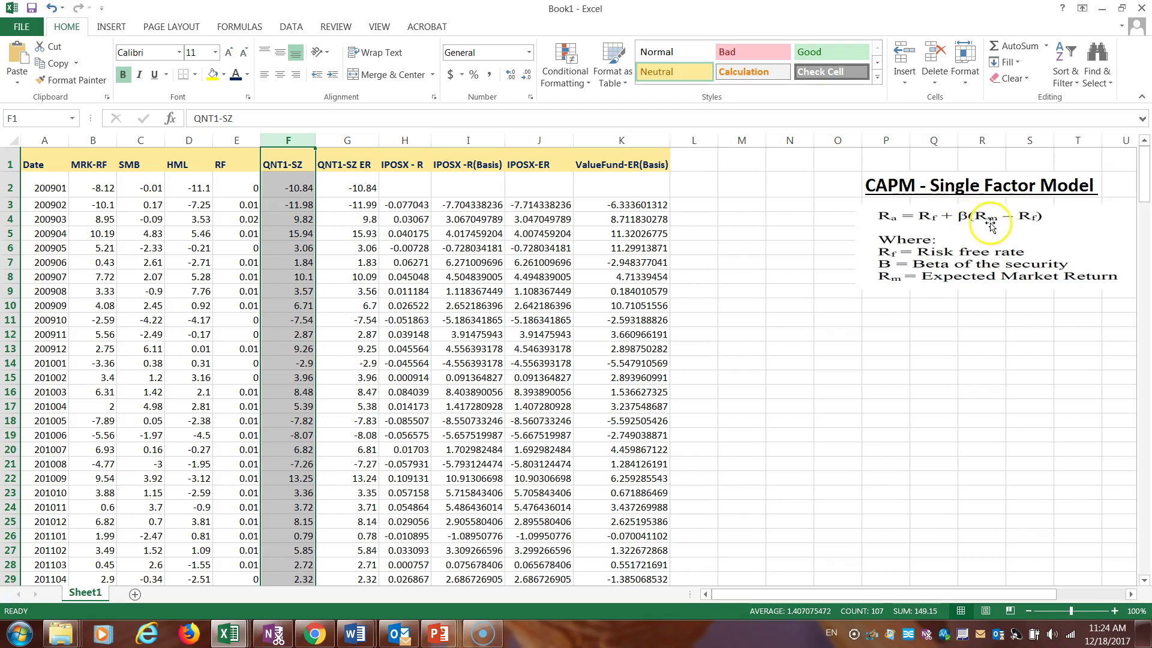
{"action": "left_click", "coordinate": [101, 145]}
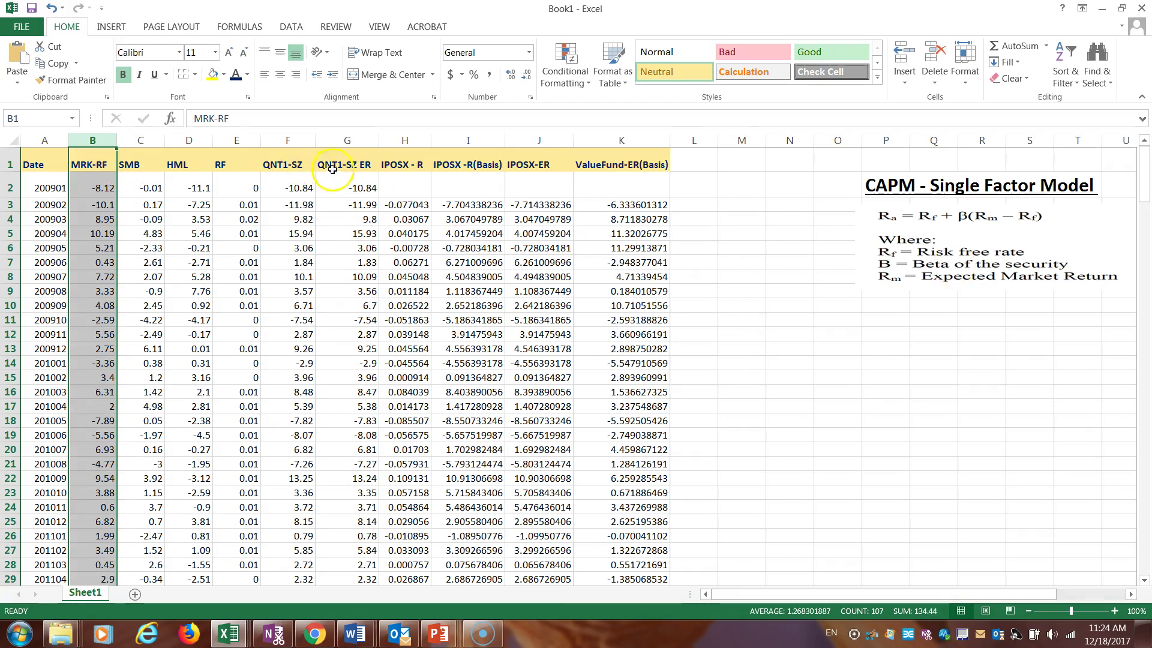
{"action": "left_click", "coordinate": [880, 306]}
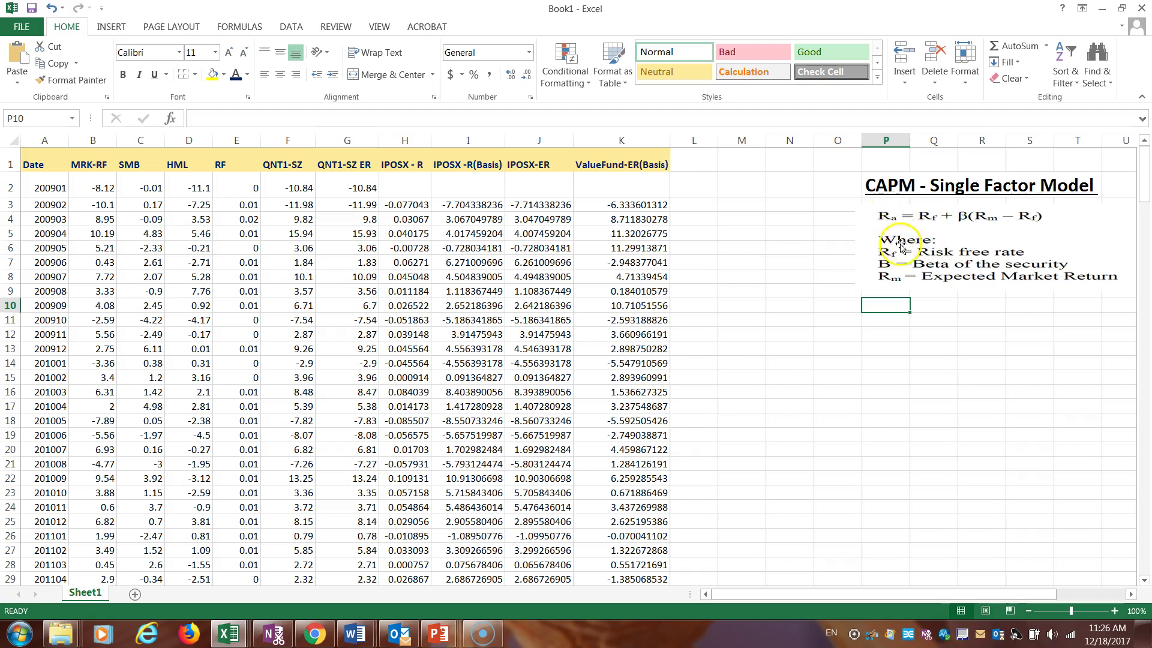
Step: Examine how the QNT1-SZ ER column is derived from the QNT1-SZ and RF columns, including the formula in G2
{"action": "left_click", "coordinate": [357, 140]}
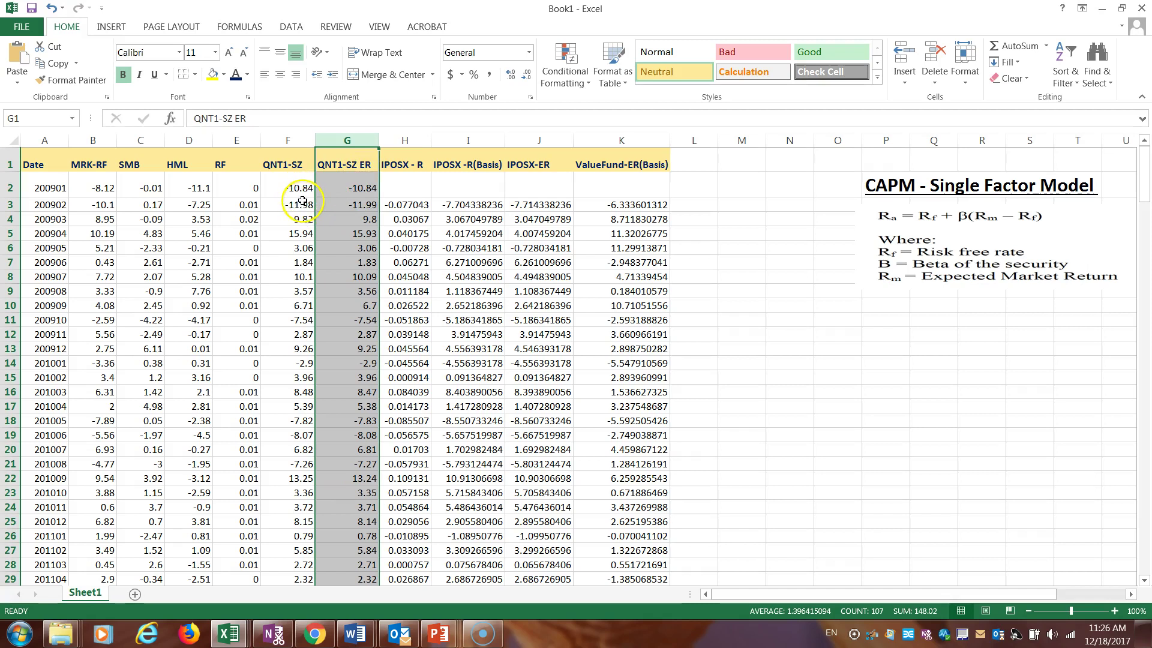
{"action": "left_click", "coordinate": [294, 140]}
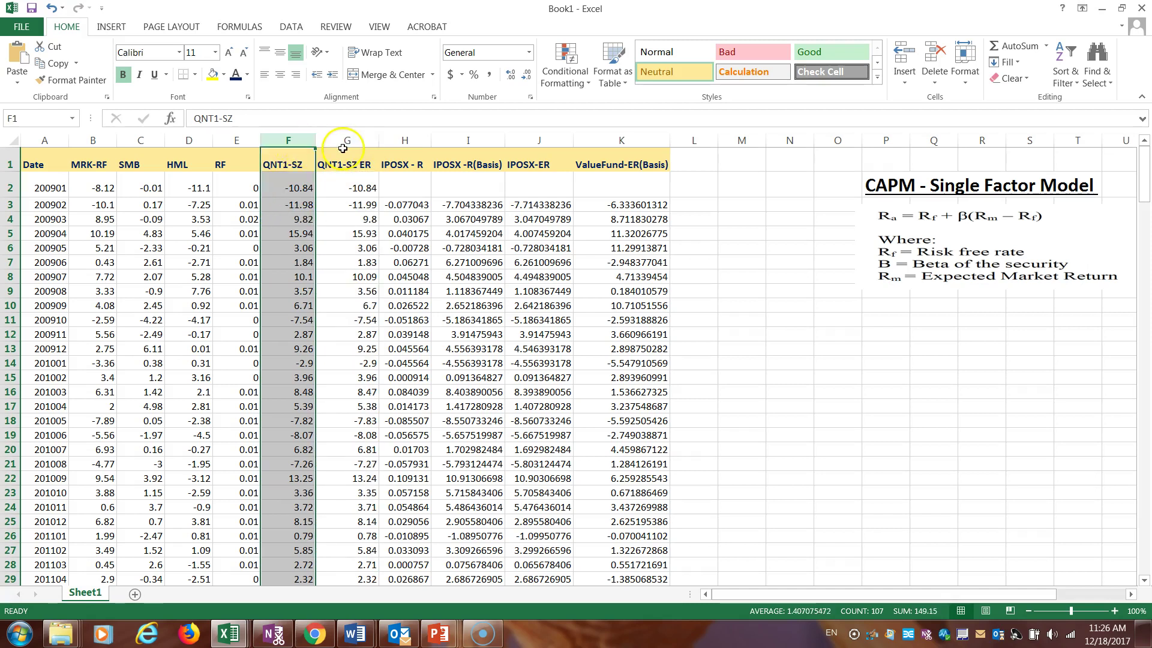
{"action": "left_click", "coordinate": [351, 141]}
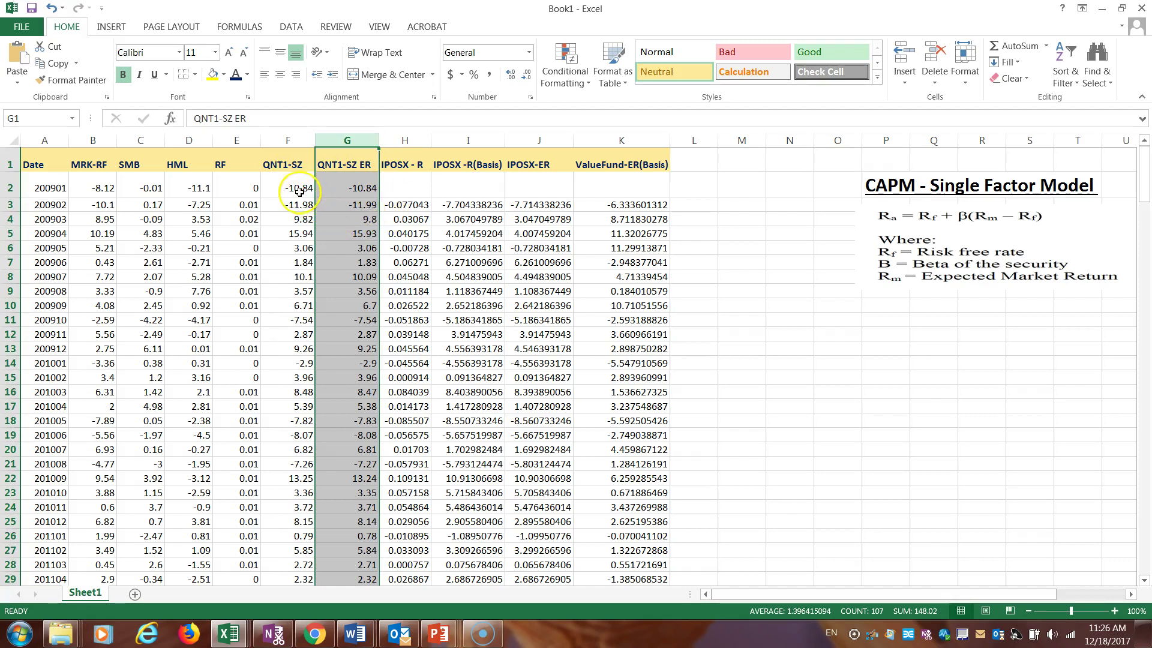
{"action": "left_click", "coordinate": [242, 188]}
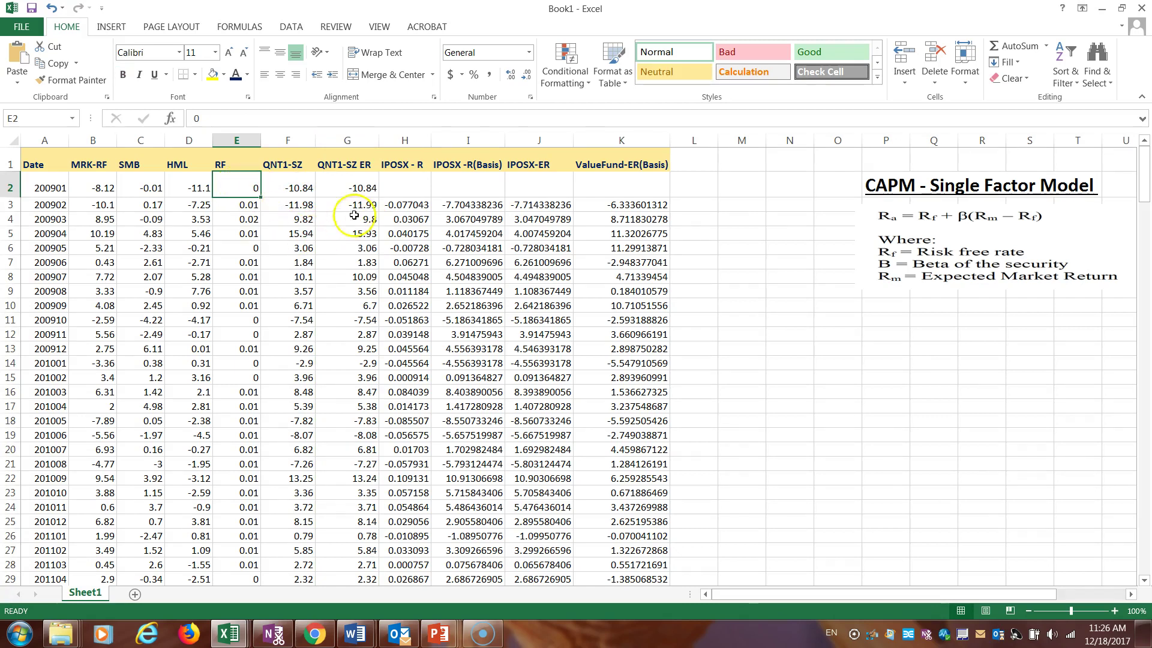
{"action": "left_click", "coordinate": [362, 188]}
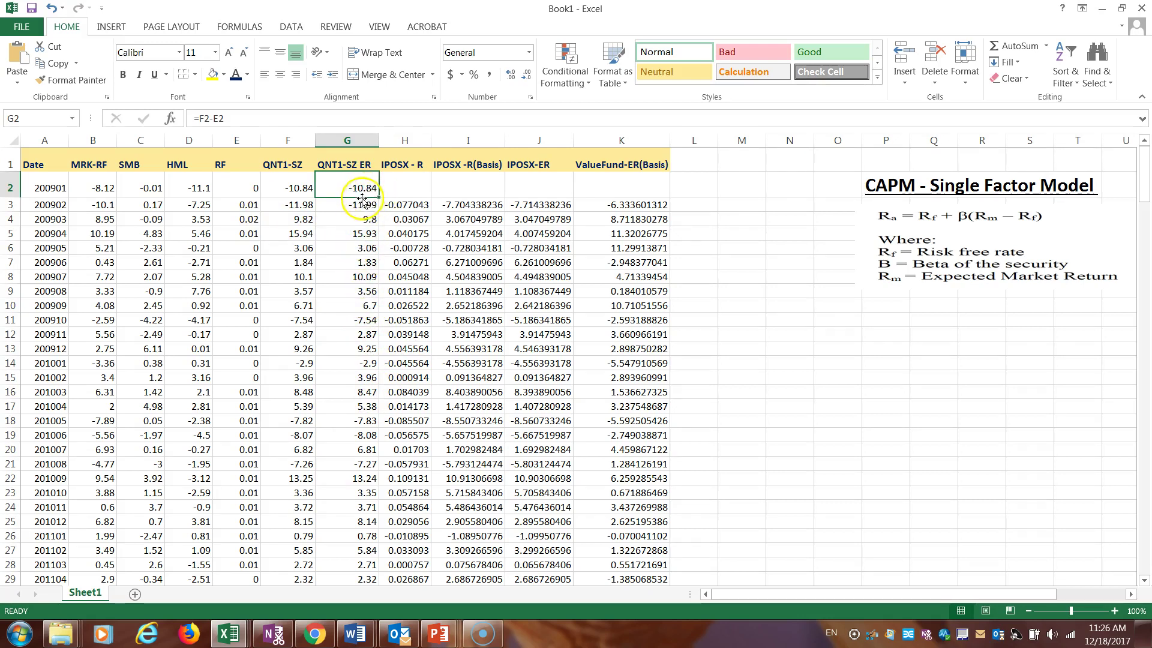
{"action": "left_click", "coordinate": [347, 141]}
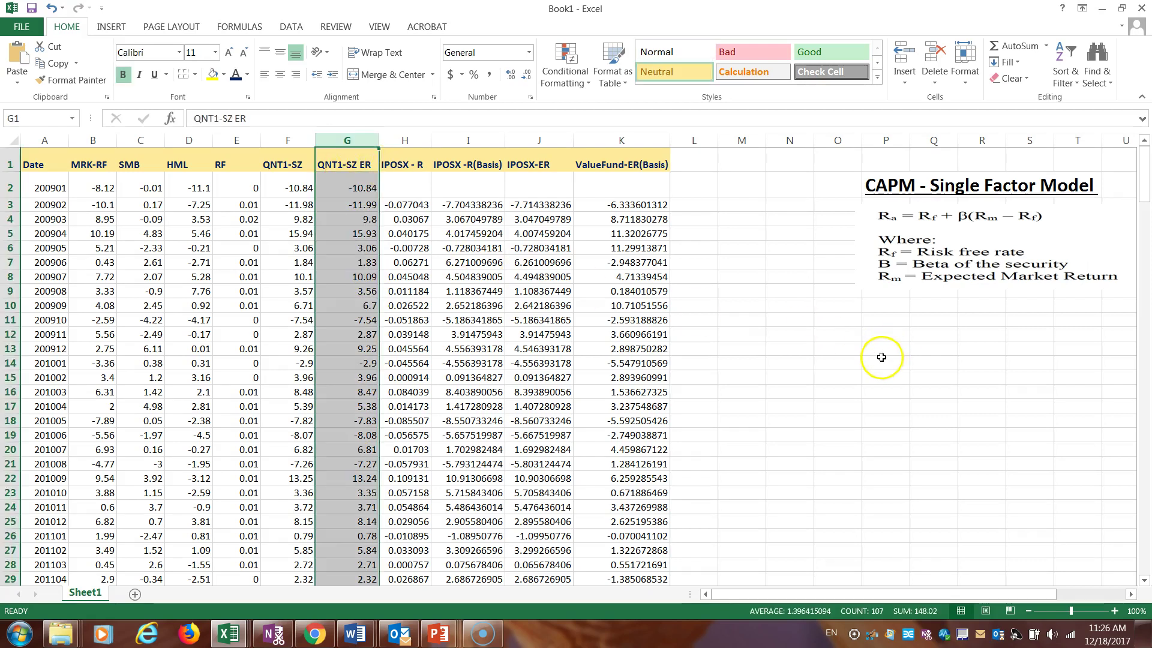
{"action": "left_click", "coordinate": [808, 335]}
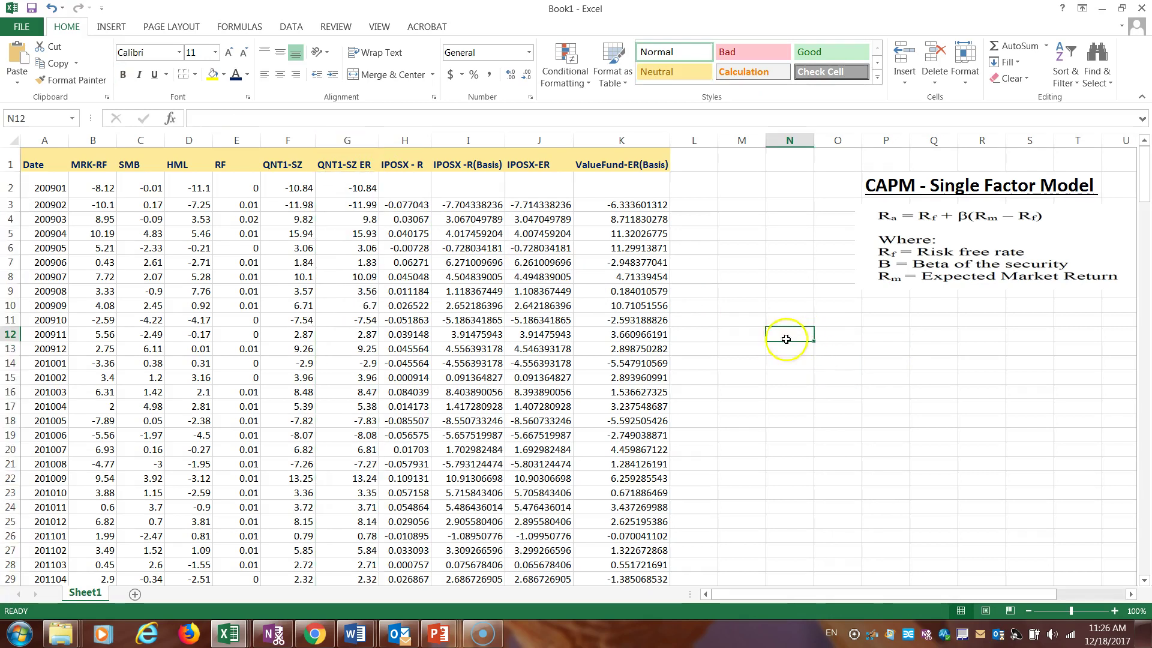
Step: Open the Data Analysis tool list to view the Regression entry, and close it without running anything
{"action": "left_click", "coordinate": [292, 27]}
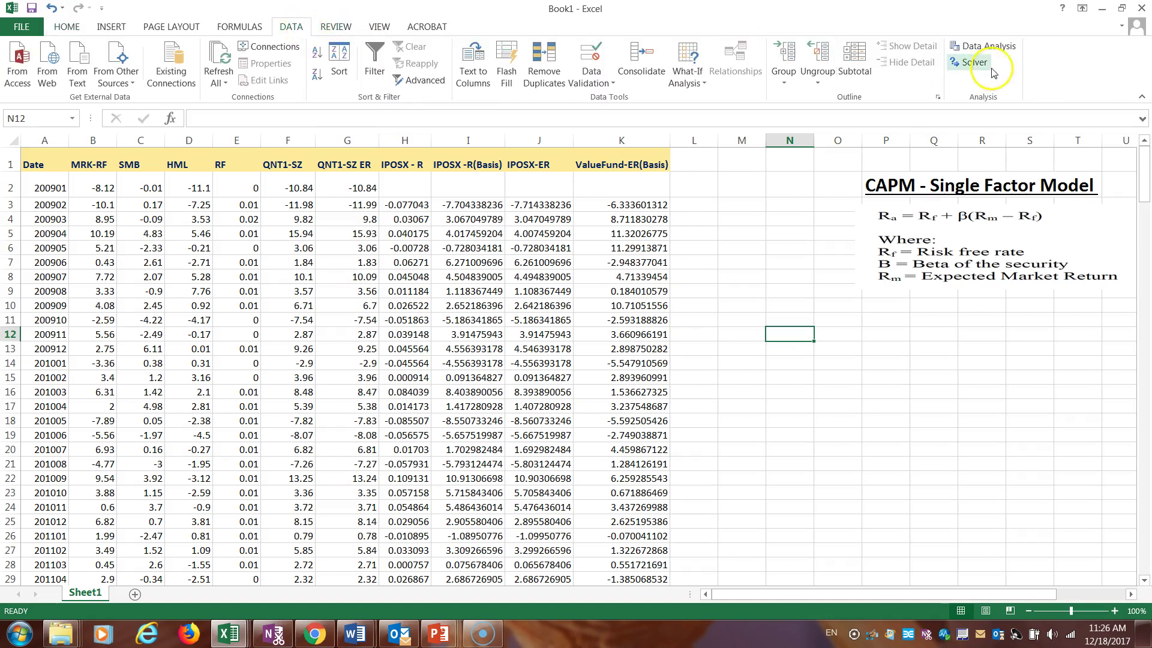
{"action": "left_click", "coordinate": [985, 46]}
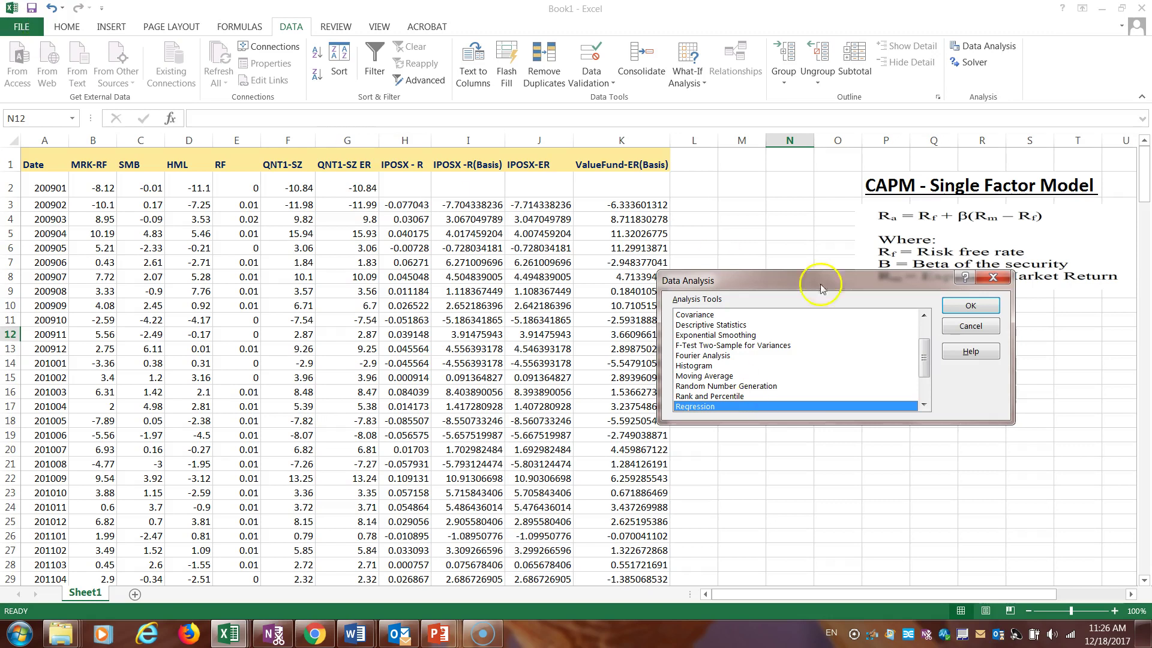
{"action": "left_click", "coordinate": [993, 278]}
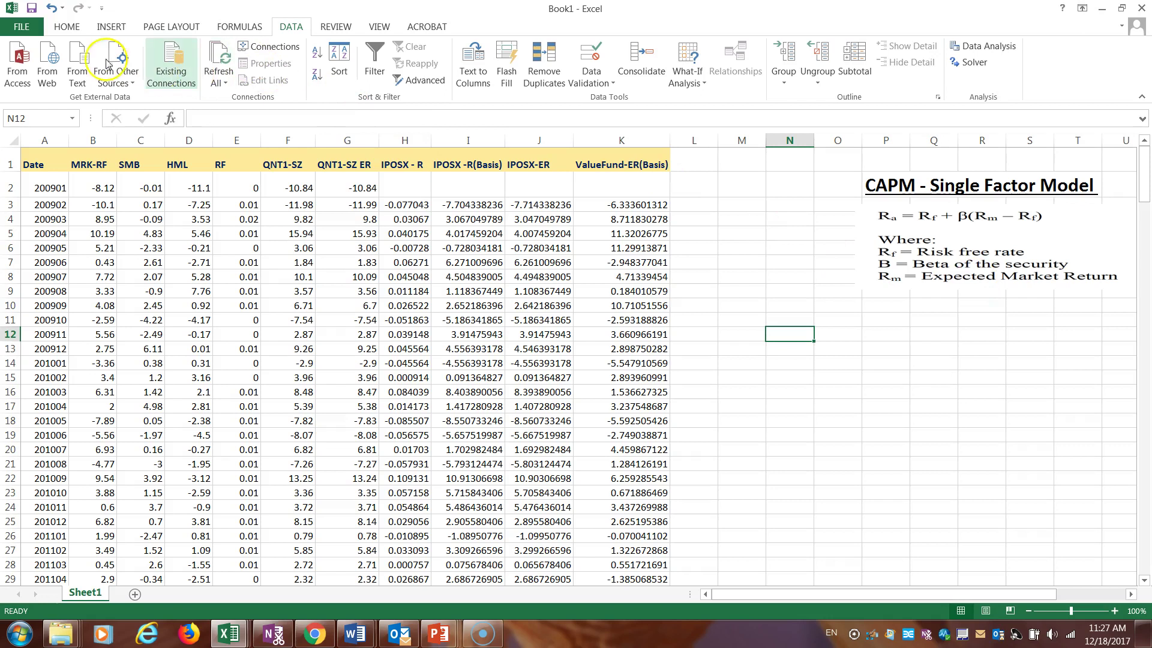
Step: Check in the Excel options which add-ins are active, including the Analysis ToolPak, and leave without making changes
{"action": "left_click", "coordinate": [21, 26]}
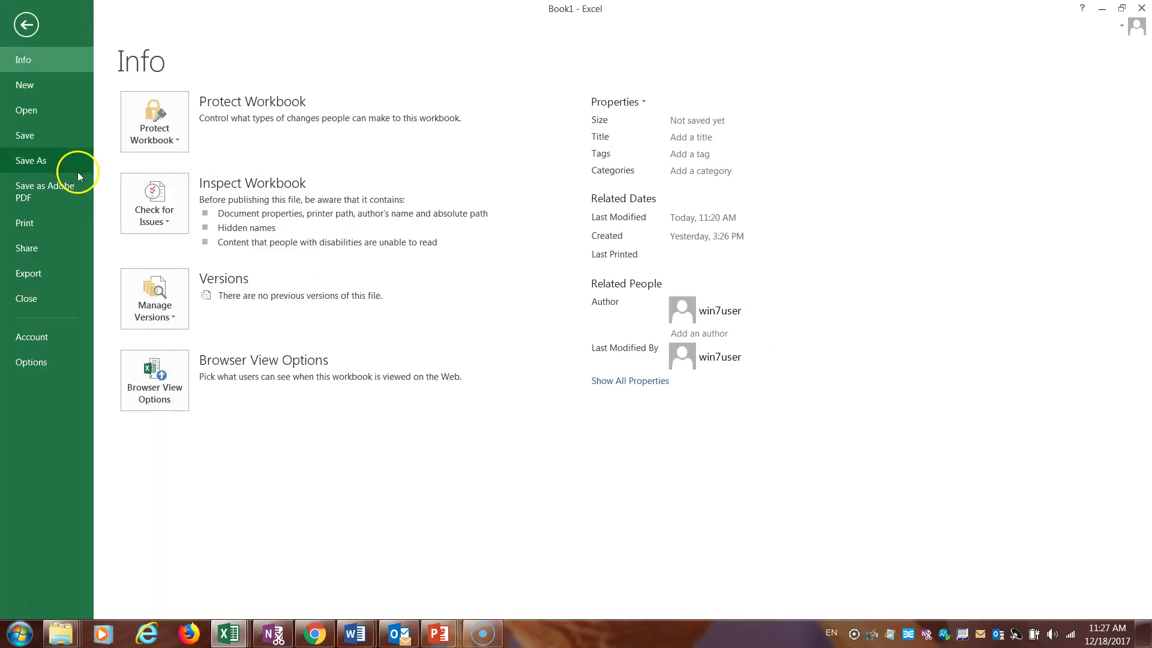
{"action": "left_click", "coordinate": [31, 362]}
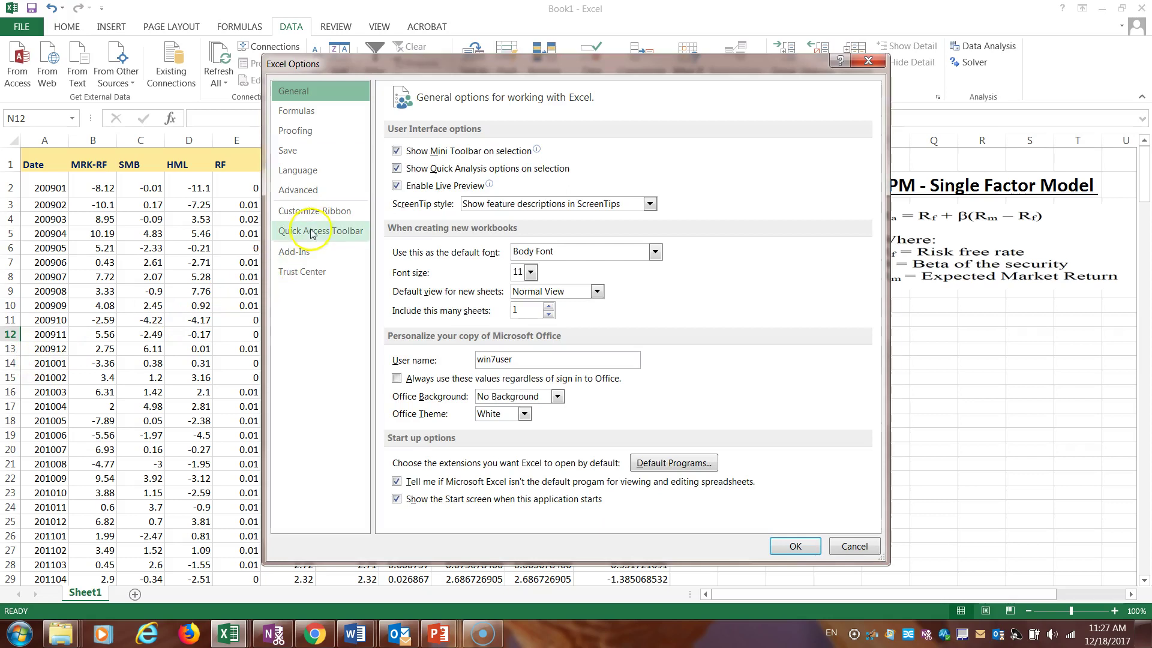
{"action": "left_click", "coordinate": [321, 253]}
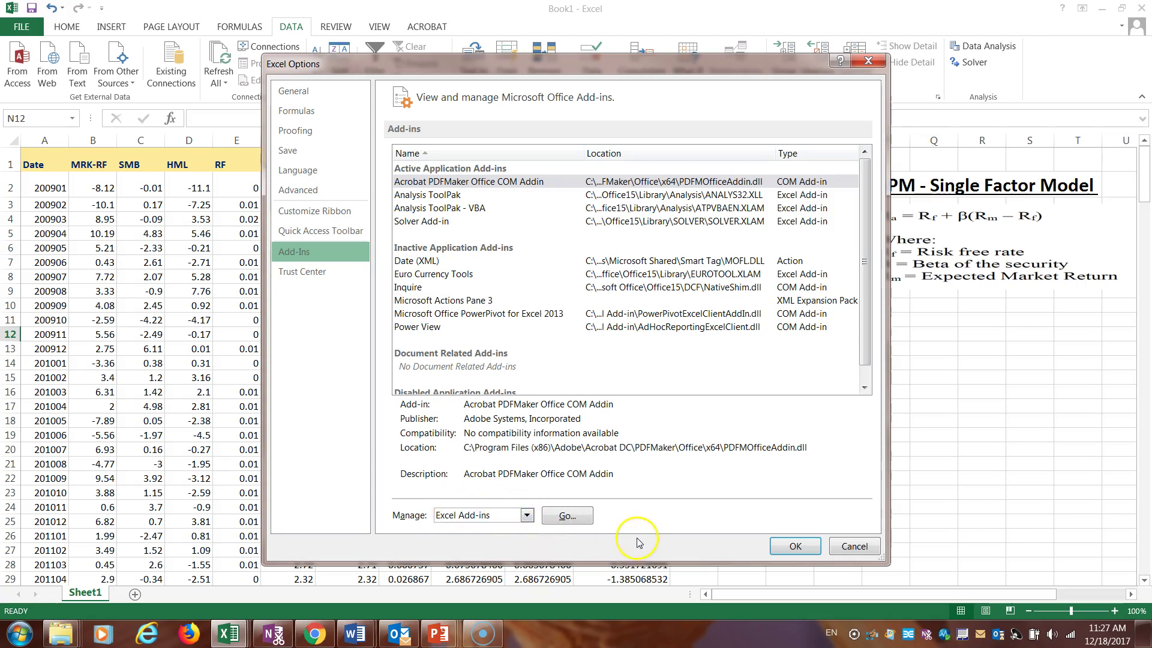
{"action": "left_click", "coordinate": [855, 547]}
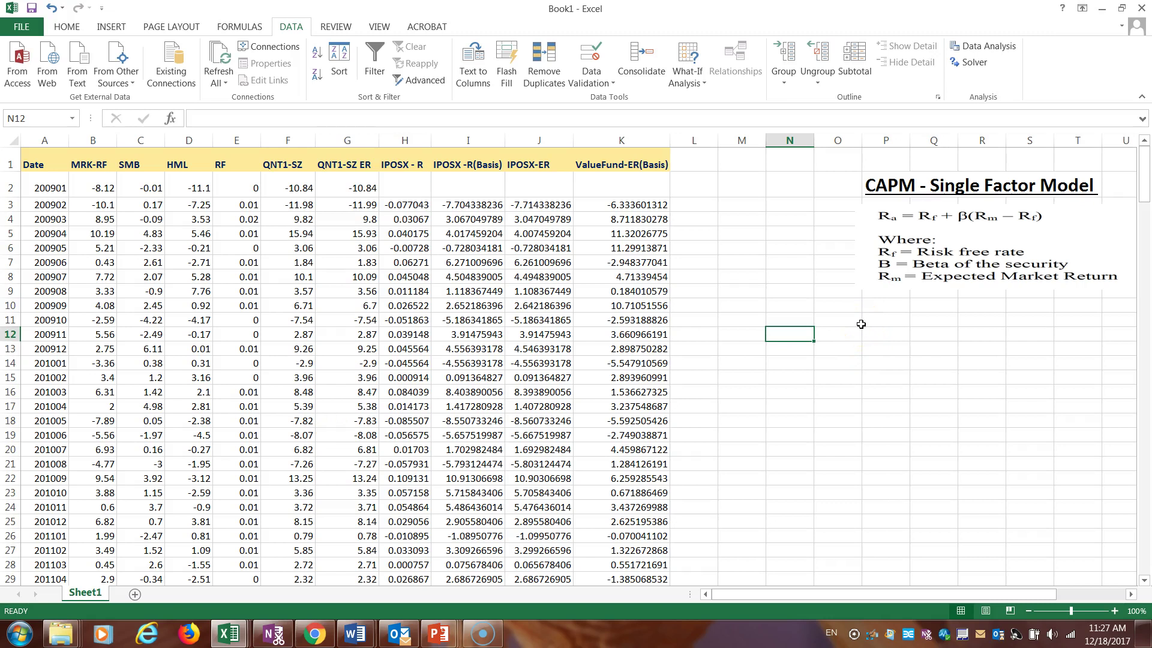
Step: Start a Regression from the data analysis tools and set its Input Y Range to the QNT1-SZ ER values, $G$2:$G$107
{"action": "left_click", "coordinate": [842, 332]}
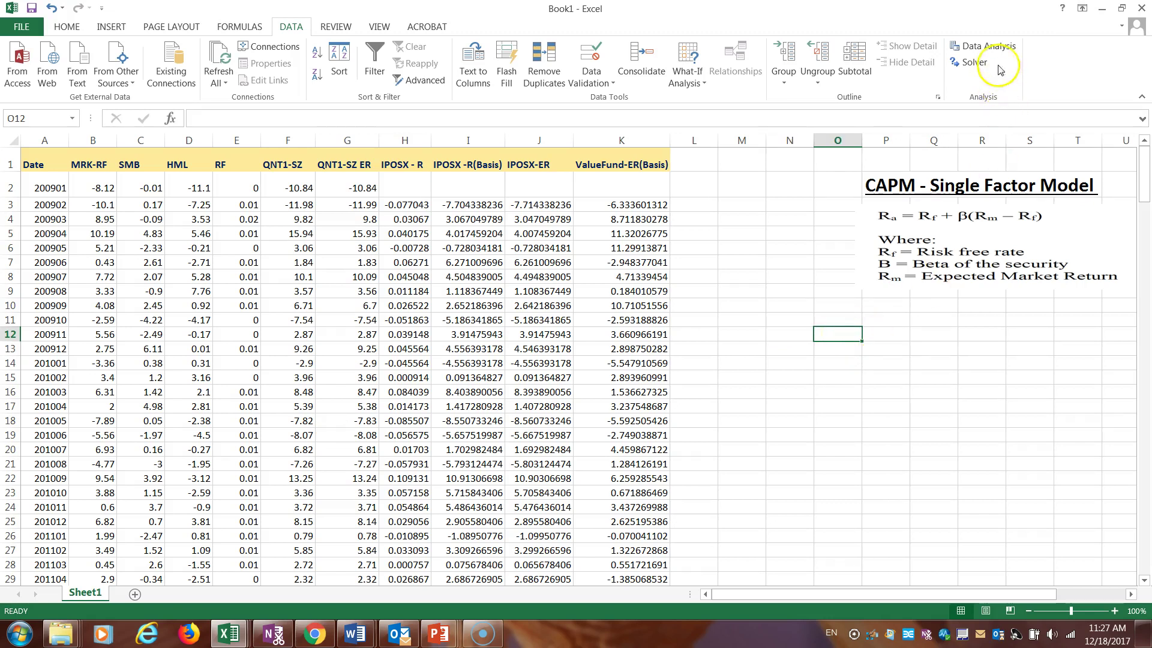
{"action": "left_click", "coordinate": [987, 46]}
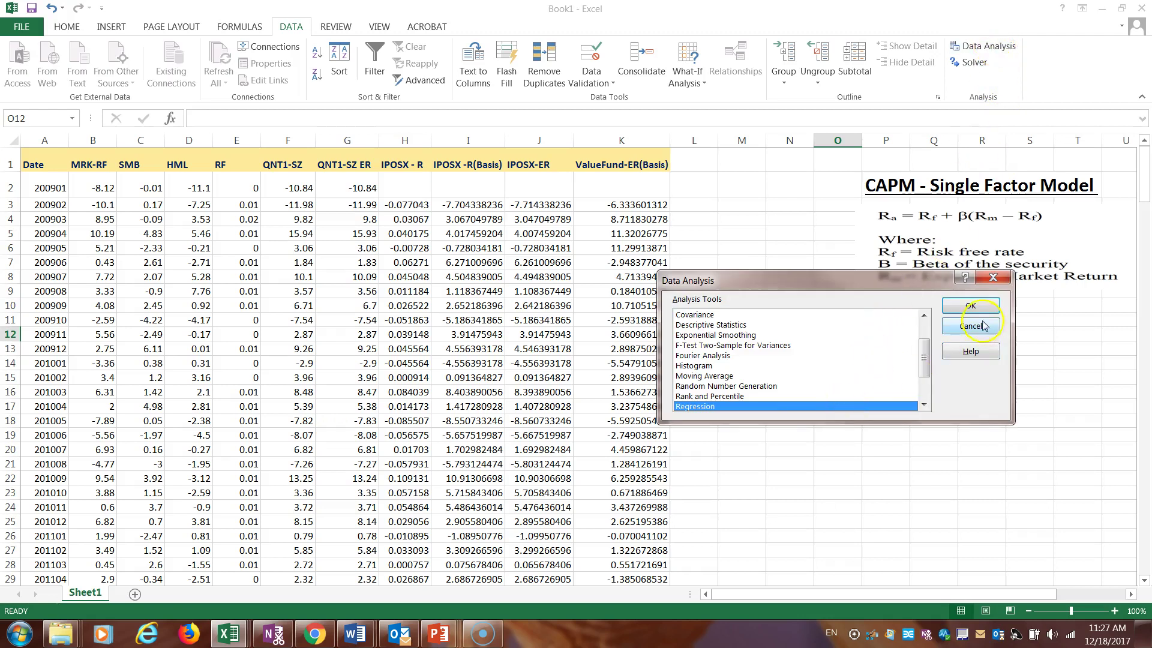
{"action": "left_click", "coordinate": [970, 305]}
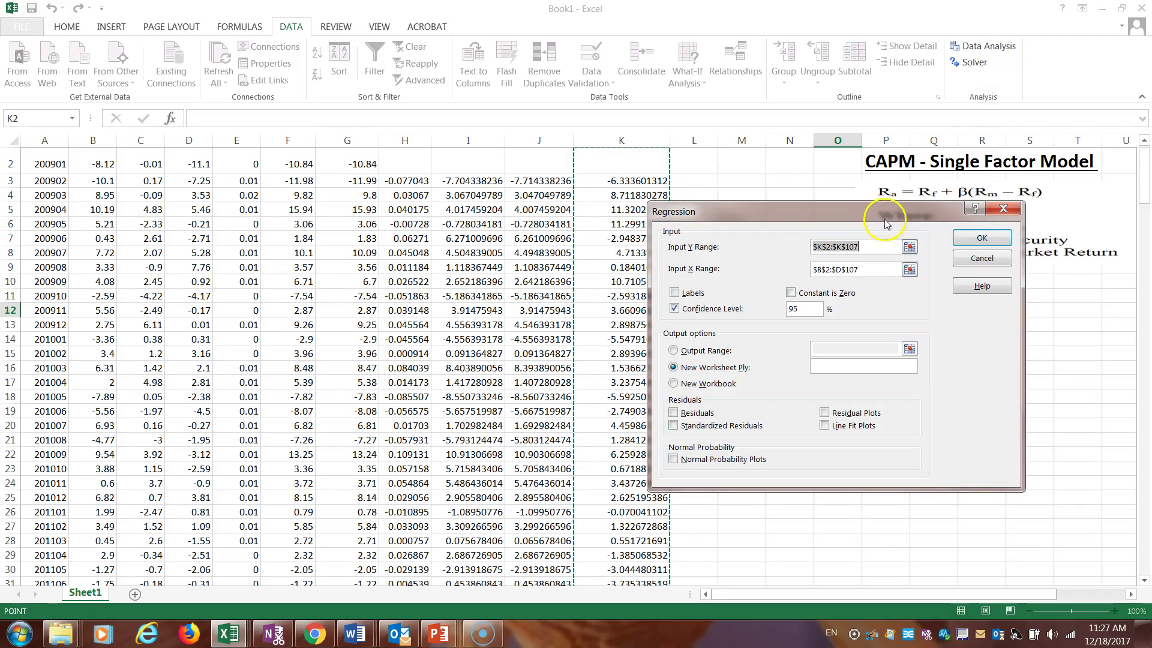
{"action": "left_click_drag", "start_coordinate": [884, 220], "coordinate": [917, 234]}
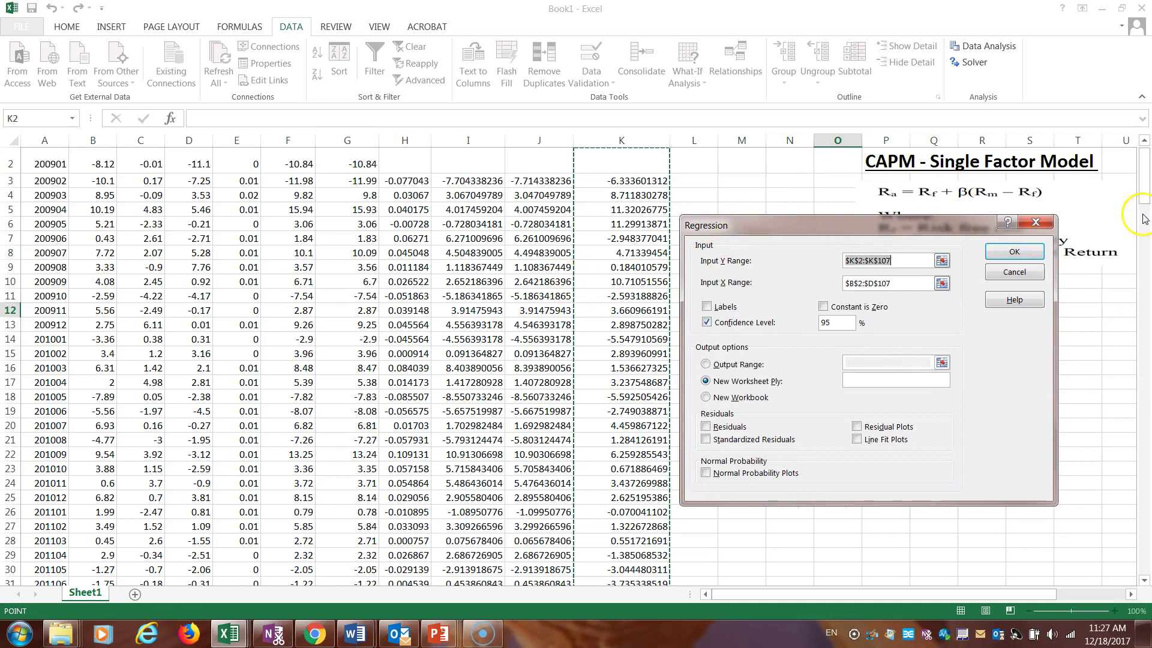
{"action": "scroll", "coordinate": [1134, 210], "scroll_direction": "up", "scroll_amount": 1}
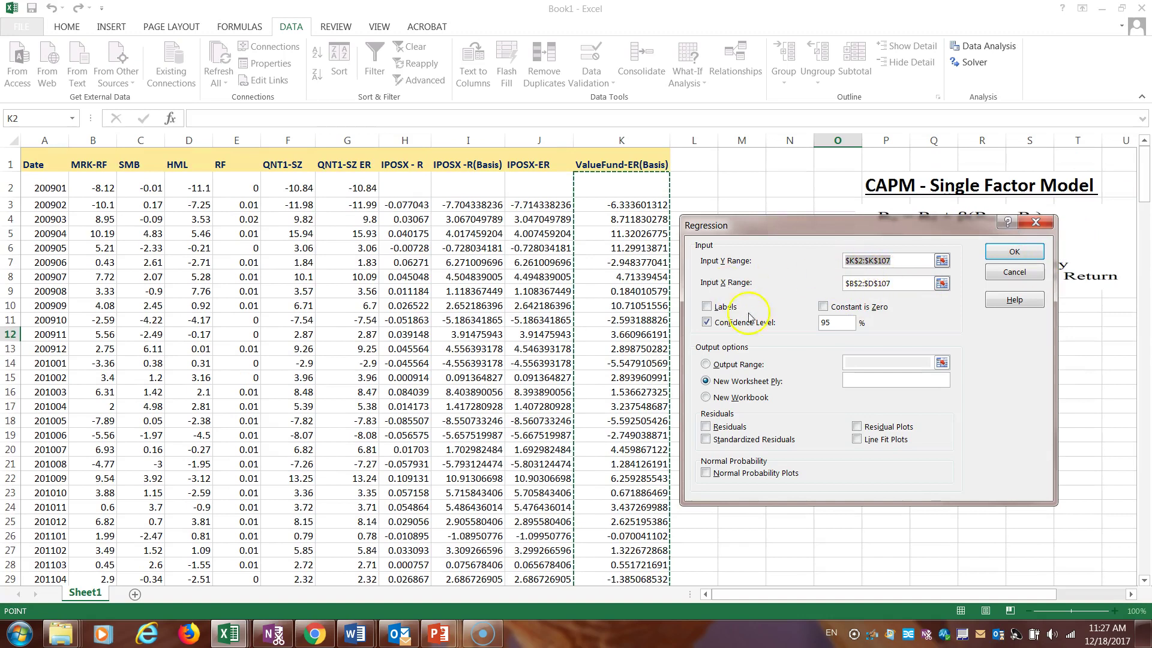
{"action": "left_click", "coordinate": [361, 187]}
{"action": "left_click_drag", "start_coordinate": [361, 187], "coordinate": [375, 525]}
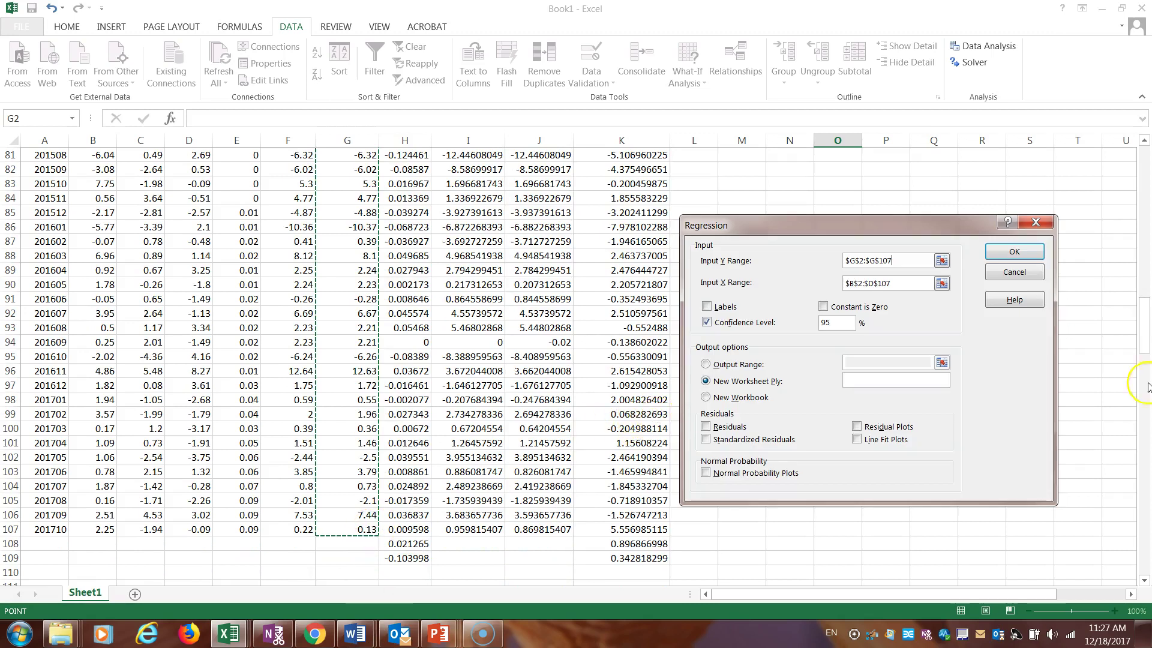
{"action": "left_click_drag", "start_coordinate": [1140, 342], "coordinate": [1140, 153]}
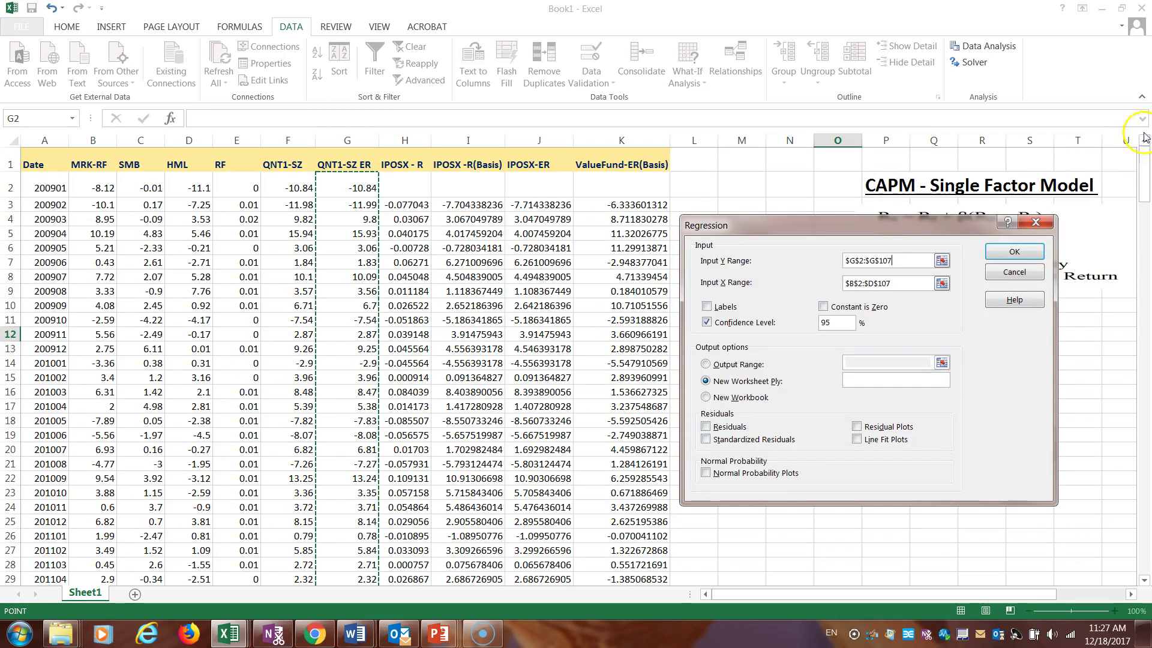
Step: Replace the Input X Range with the MRK-RF values, $B$2:$B$107, and run the regression with output to a new worksheet
{"action": "left_click", "coordinate": [911, 280]}
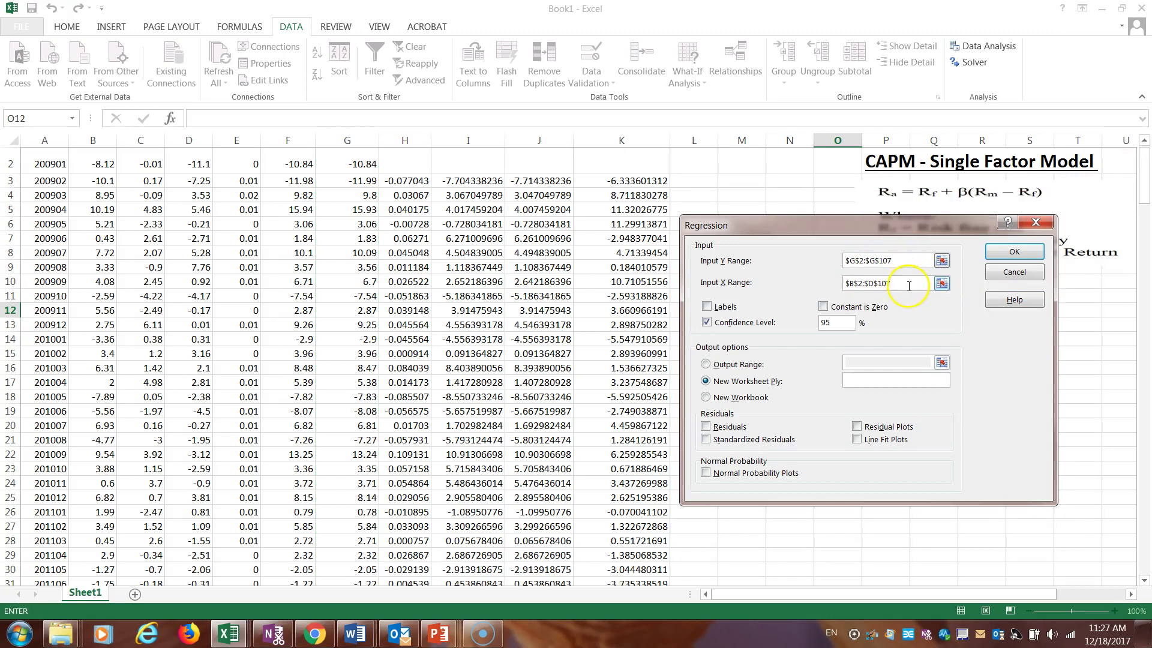
{"action": "key", "text": "BackSpace"}
{"action": "key", "text": "BackSpace"}
{"action": "key", "text": "BackSpace"}
{"action": "key", "text": "BackSpace"}
{"action": "key", "text": "BackSpace"}
{"action": "key", "text": "BackSpace"}
{"action": "key", "text": "BackSpace"}
{"action": "key", "text": "BackSpace"}
{"action": "key", "text": "BackSpace"}
{"action": "key", "text": "BackSpace"}
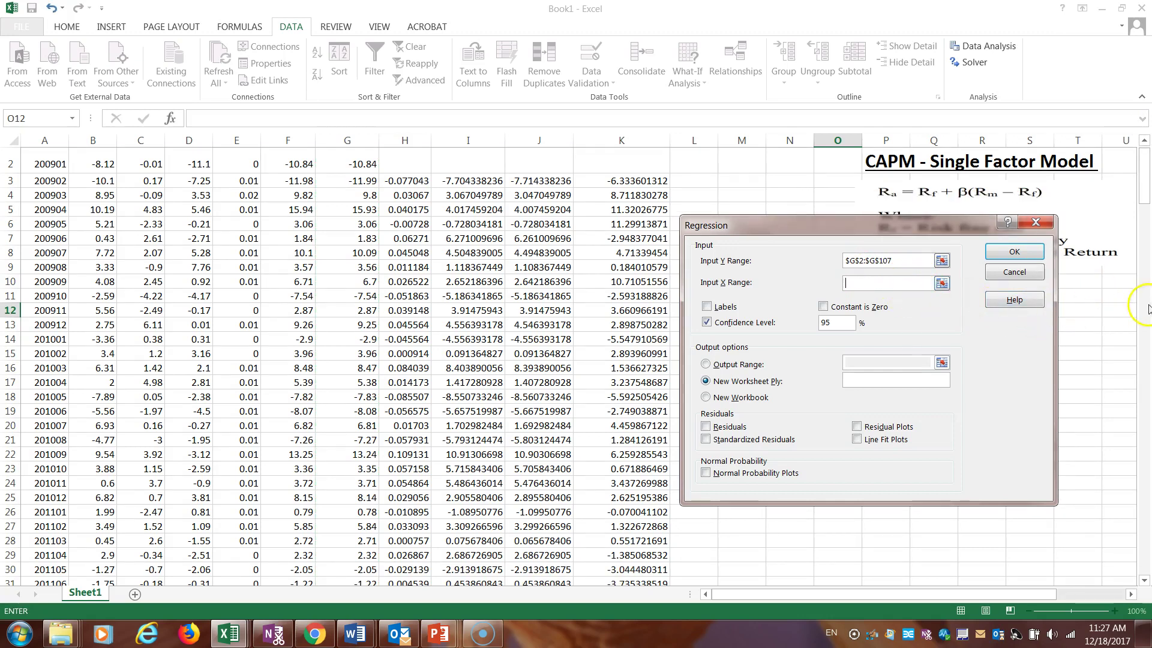
{"action": "scroll", "coordinate": [1146, 198], "scroll_direction": "up", "scroll_amount": 1}
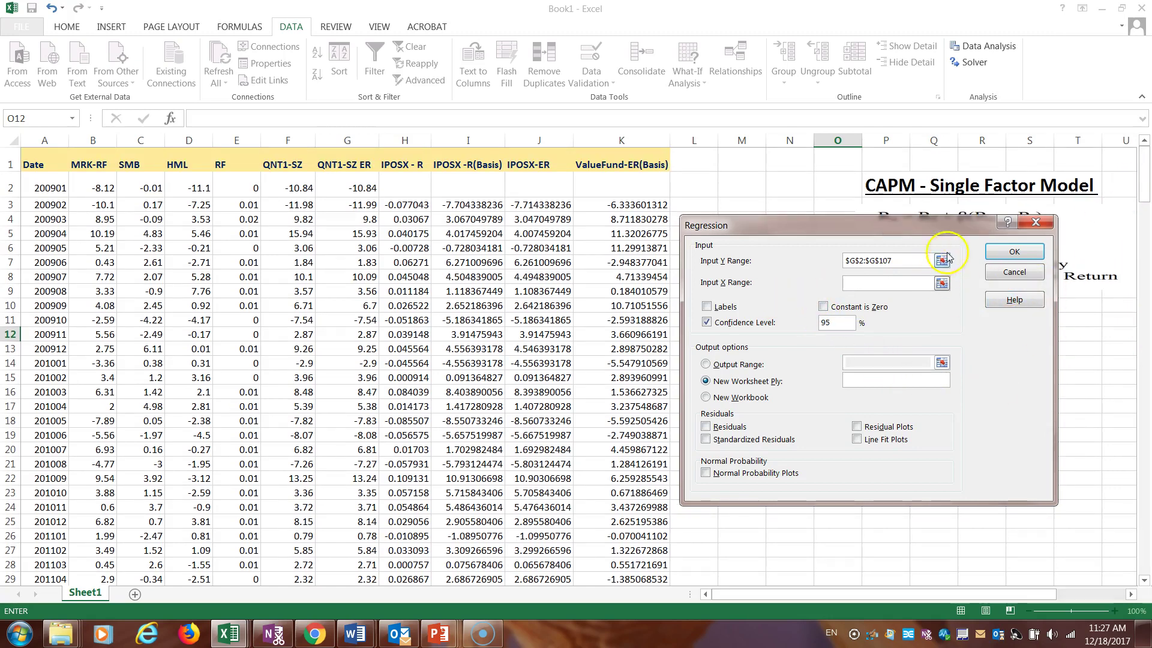
{"action": "left_click_drag", "start_coordinate": [924, 224], "coordinate": [956, 304]}
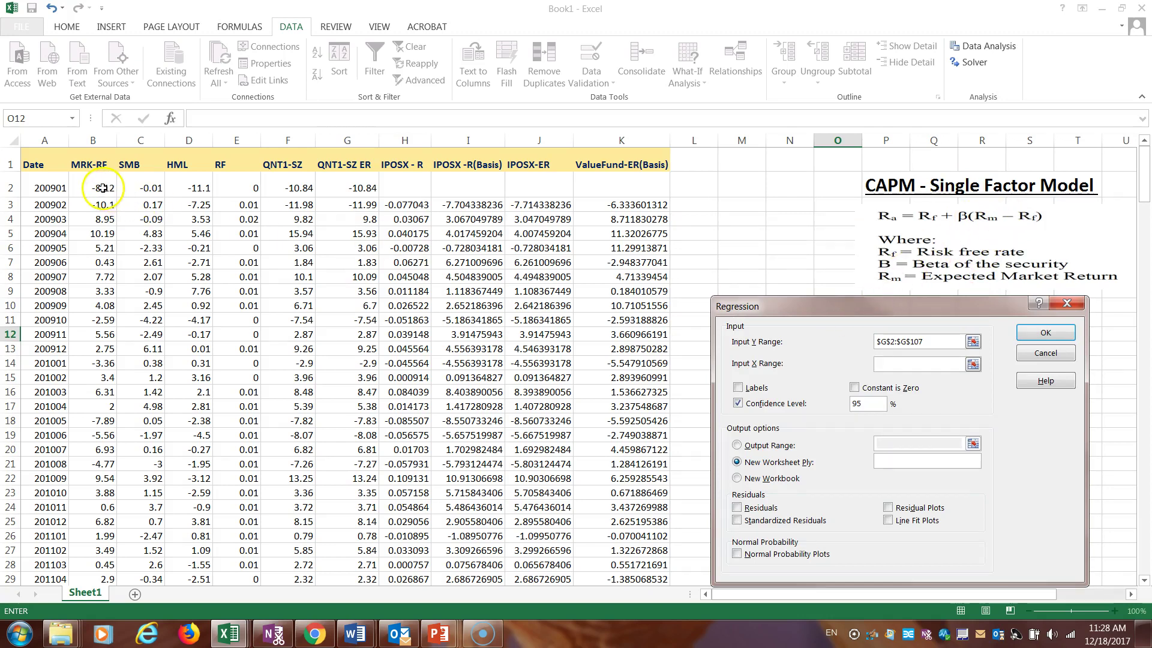
{"action": "left_click_drag", "start_coordinate": [103, 186], "coordinate": [96, 529]}
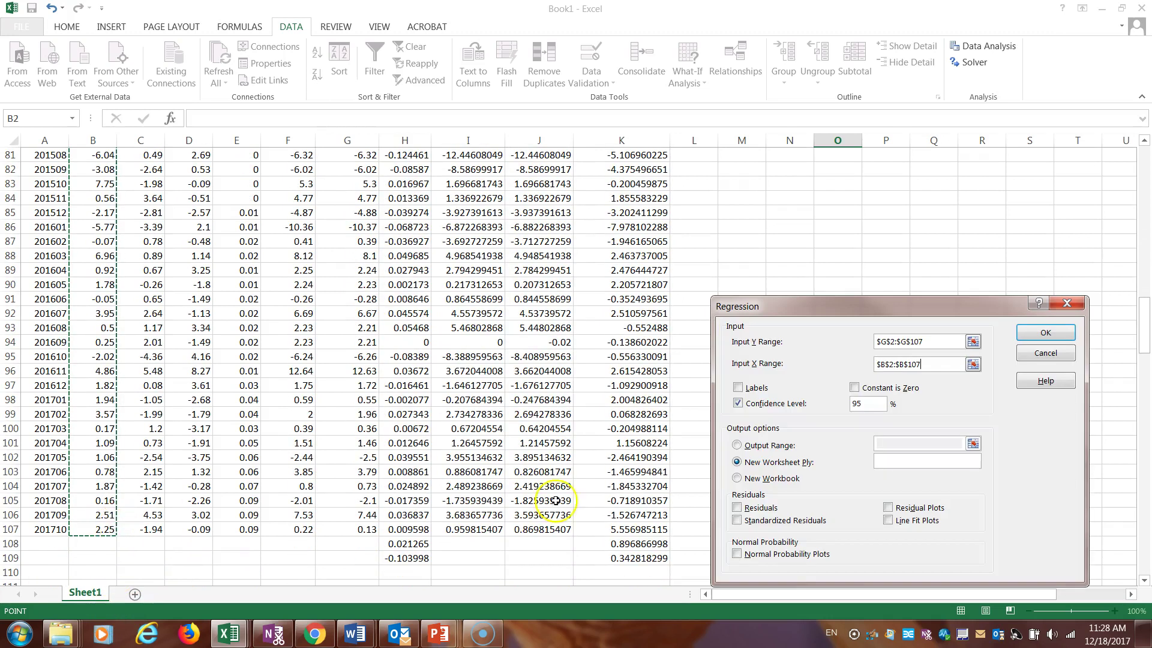
{"action": "scroll", "coordinate": [715, 479], "scroll_direction": "up", "scroll_amount": 1}
{"action": "left_click_drag", "start_coordinate": [1146, 332], "coordinate": [1143, 174]}
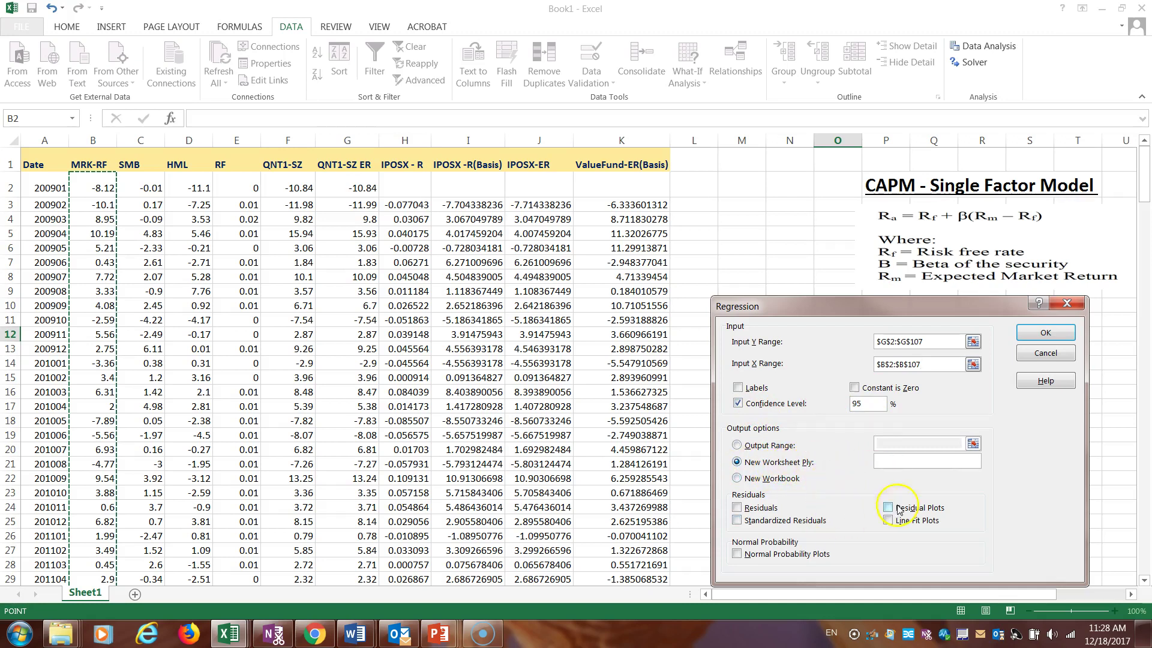
{"action": "left_click", "coordinate": [1044, 333]}
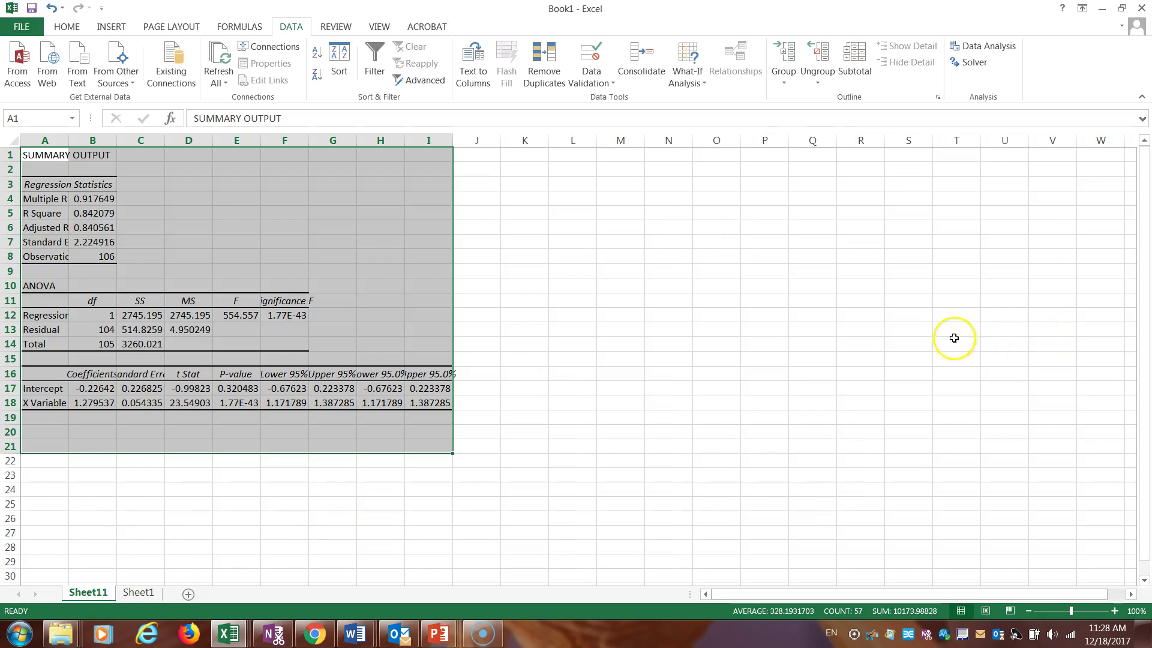
Step: Widen columns A, B, C, E and G of the regression summary output so their labels and values fit
{"action": "left_click_drag", "start_coordinate": [69, 140], "coordinate": [269, 143]}
{"action": "left_click_drag", "start_coordinate": [364, 140], "coordinate": [417, 140]}
{"action": "left_click_drag", "start_coordinate": [516, 139], "coordinate": [561, 140]}
{"action": "left_click", "coordinate": [77, 283]}
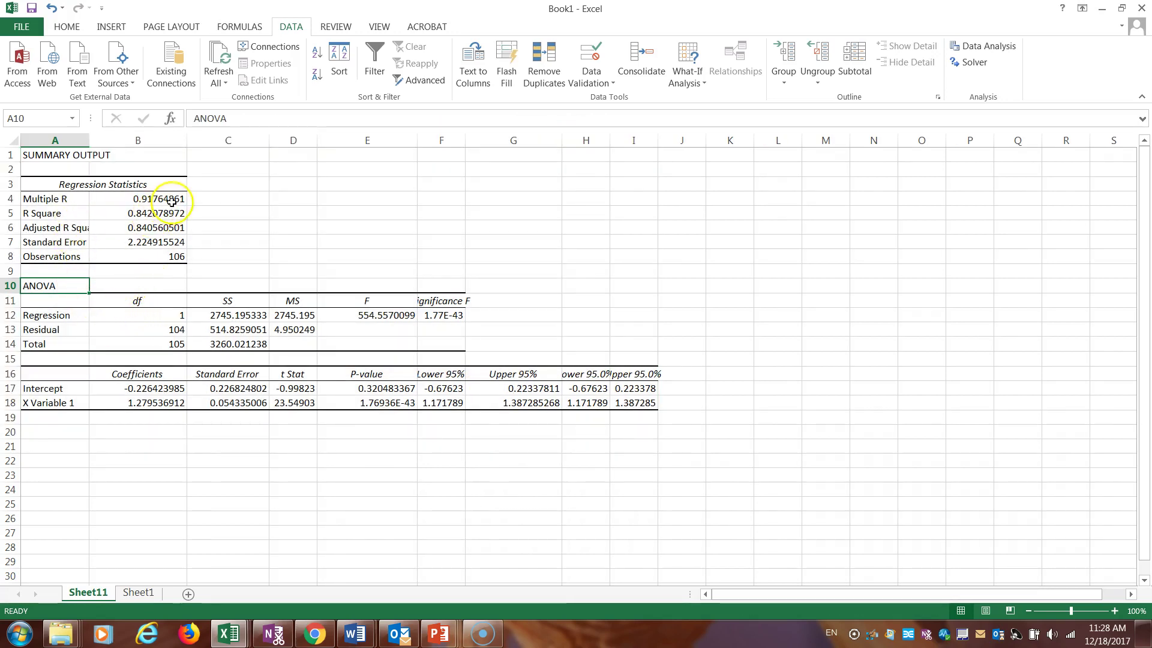
Step: Check the R Square value and relabel X Variable 1 in the coefficients table as "B (MKT-RF)"
{"action": "left_click", "coordinate": [157, 213]}
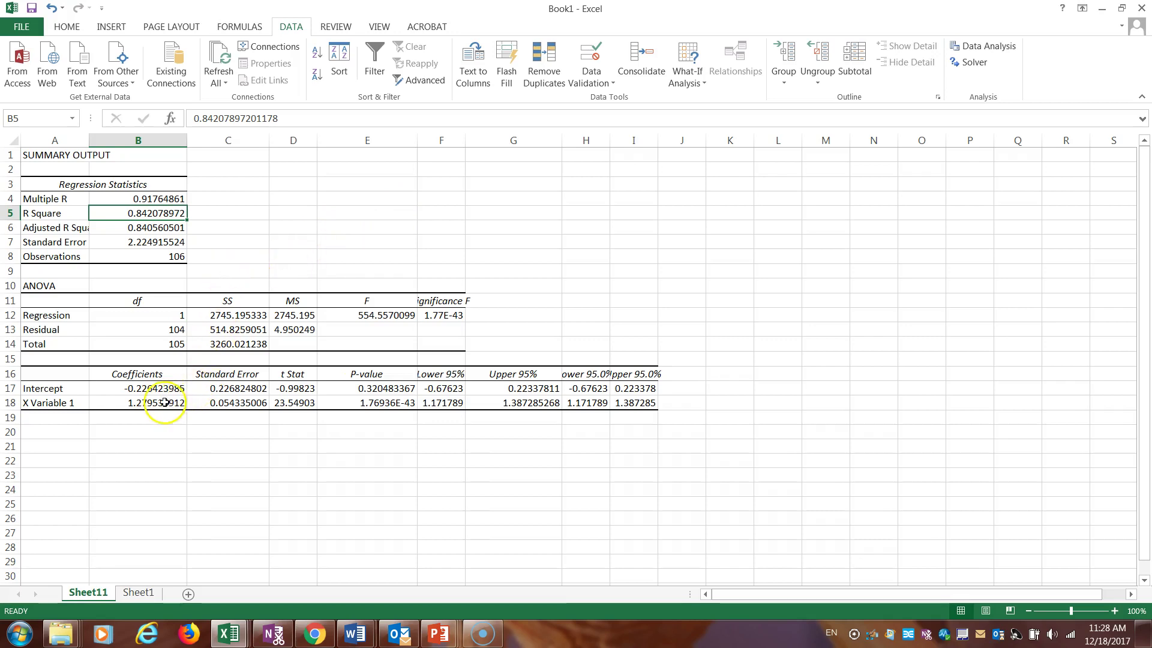
{"action": "left_click", "coordinate": [63, 401]}
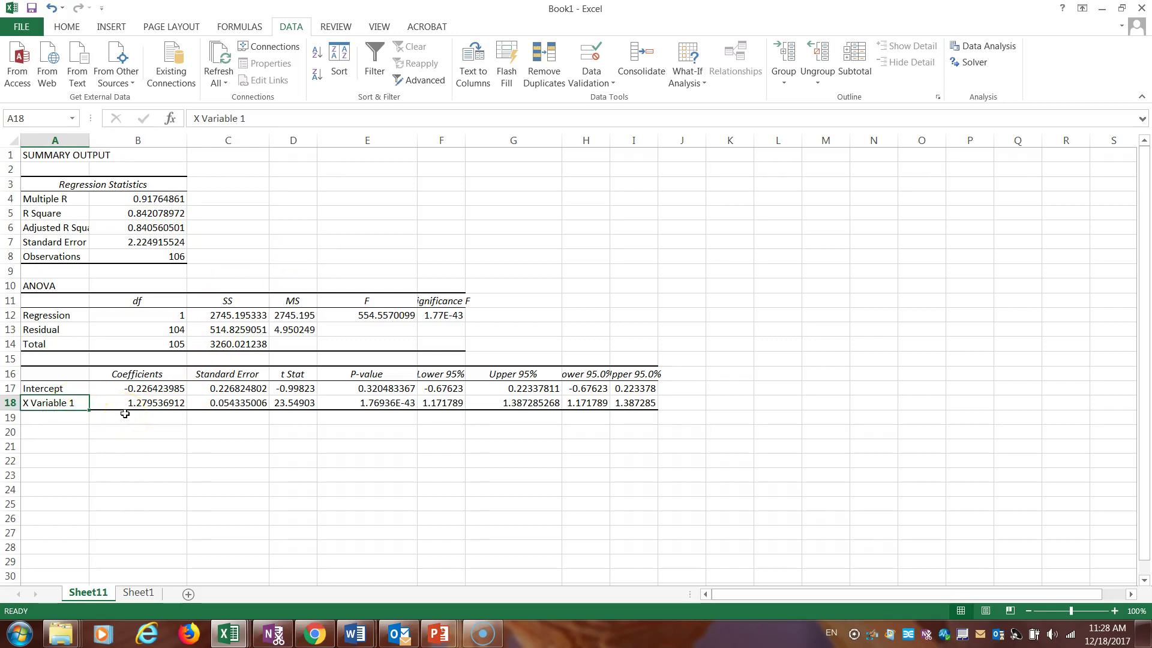
{"action": "type", "text": "B"}
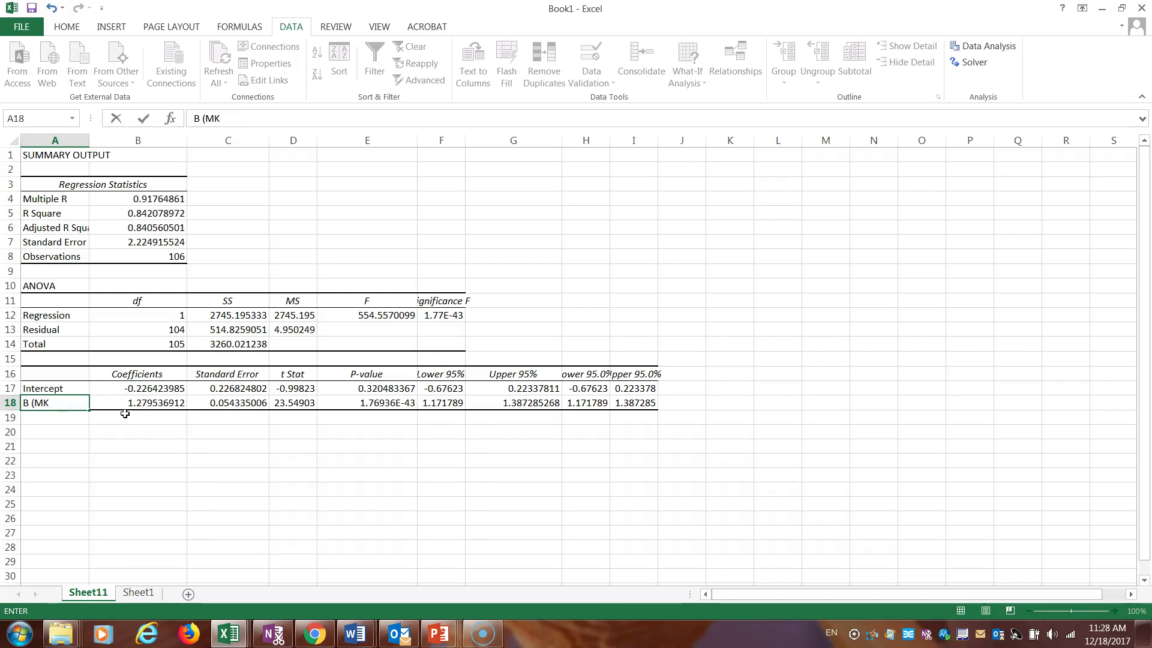
{"action": "type", "text": "(MKT-RF)"}
{"action": "left_click", "coordinate": [142, 417]}
Step: Examine the coefficient, t Stat and P-value of the B (MKT-RF) row and of the Intercept row
{"action": "left_click", "coordinate": [146, 400]}
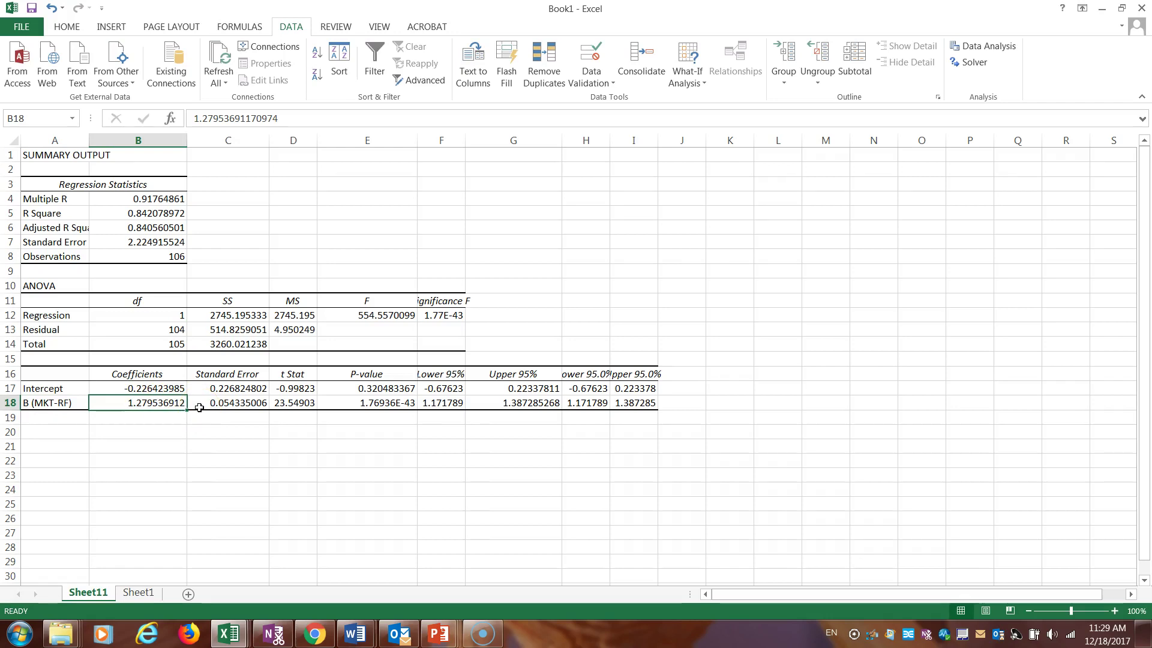
{"action": "left_click", "coordinate": [167, 411]}
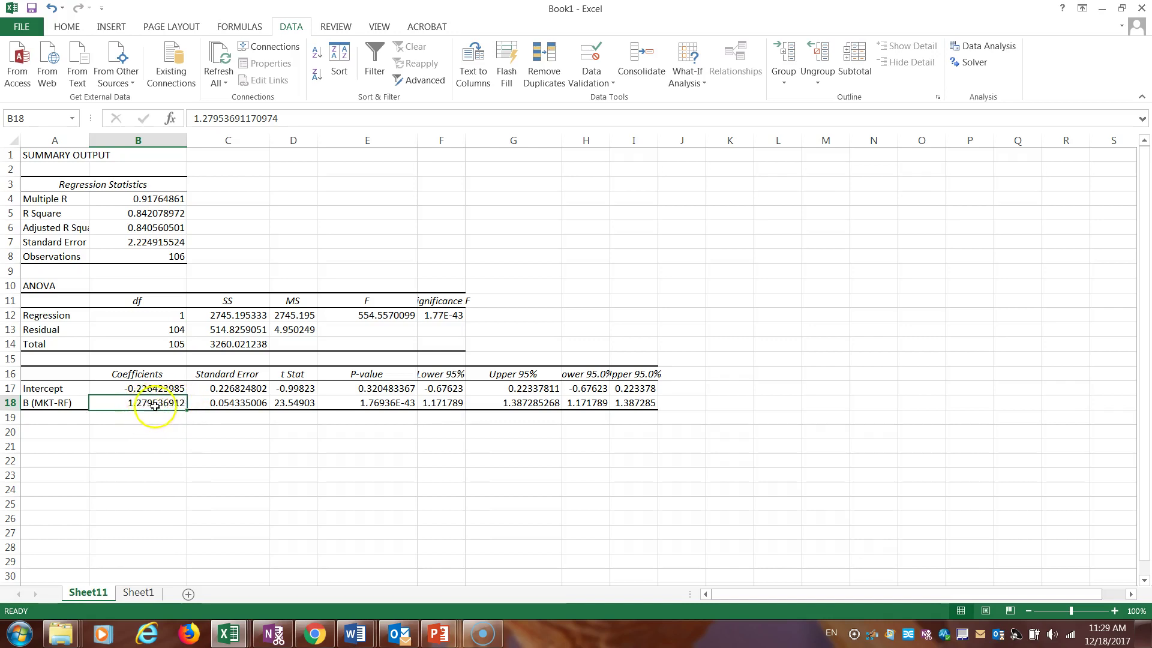
{"action": "left_click", "coordinate": [324, 413]}
{"action": "left_click", "coordinate": [304, 403]}
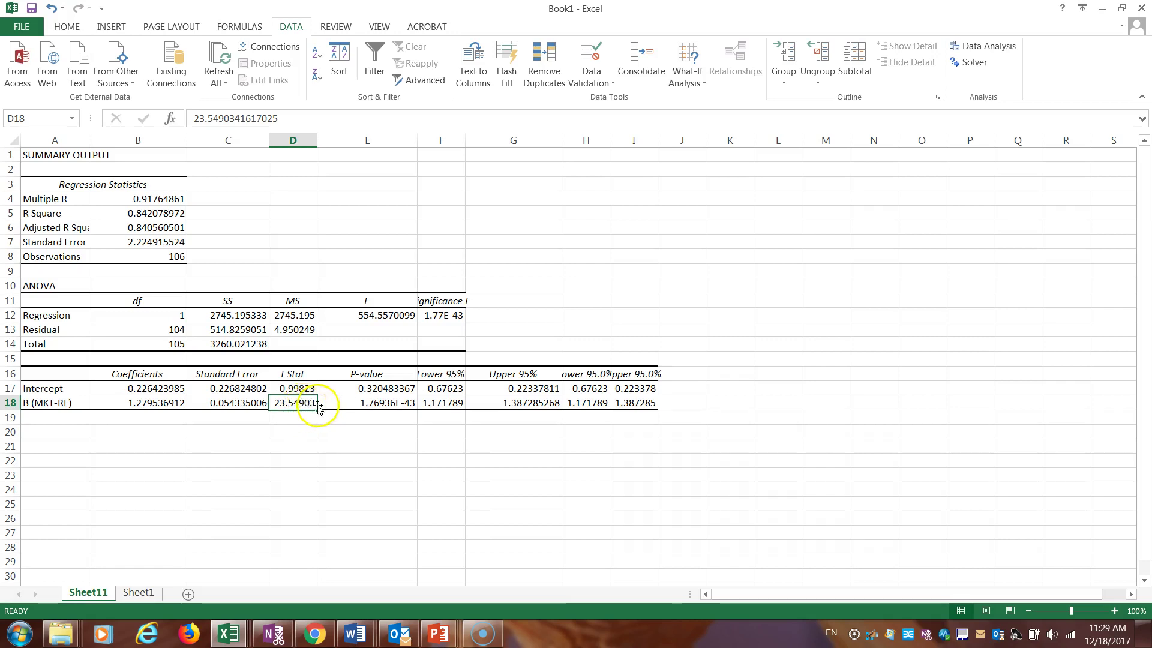
{"action": "left_click", "coordinate": [354, 403]}
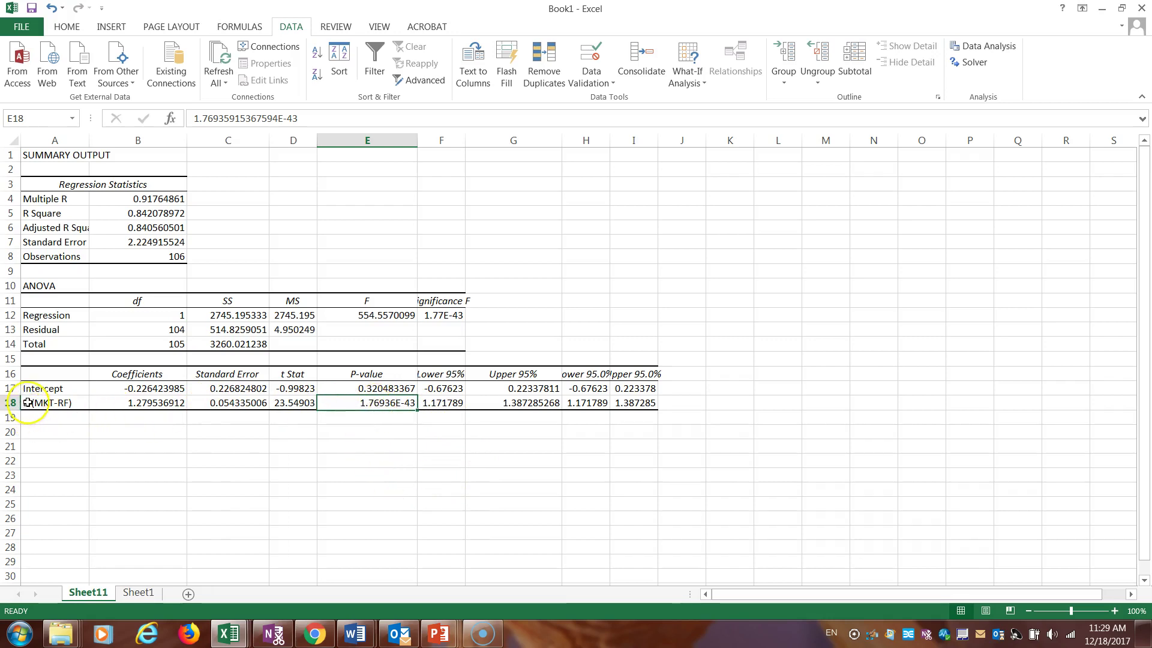
{"action": "left_click", "coordinate": [141, 388]}
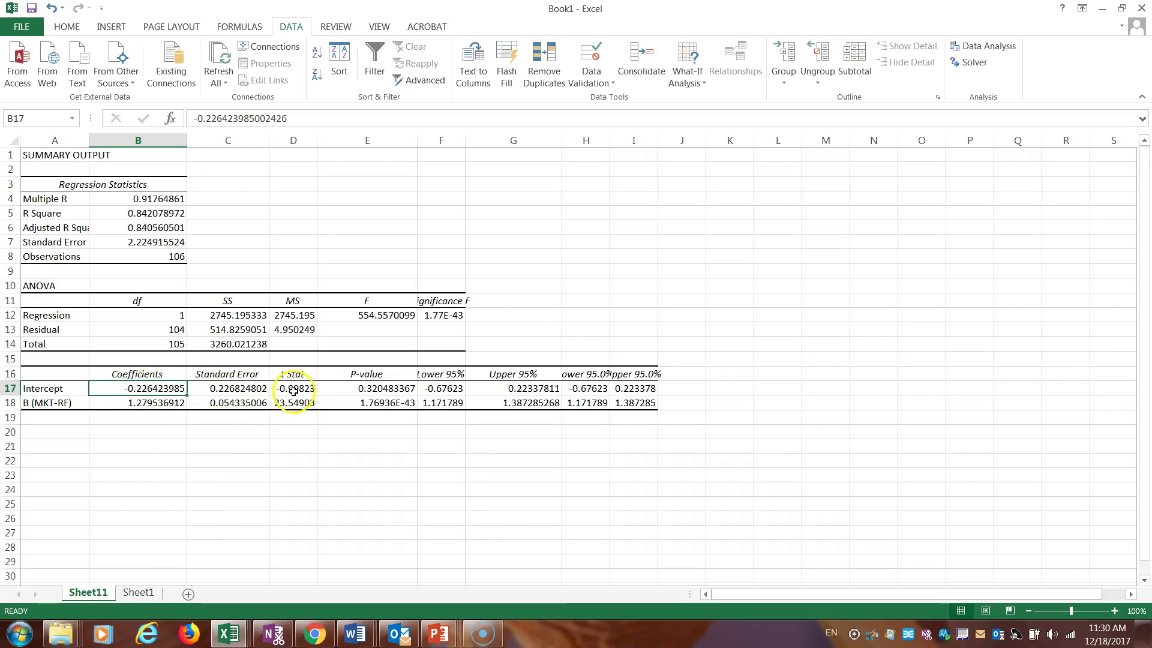
{"action": "left_click", "coordinate": [351, 389]}
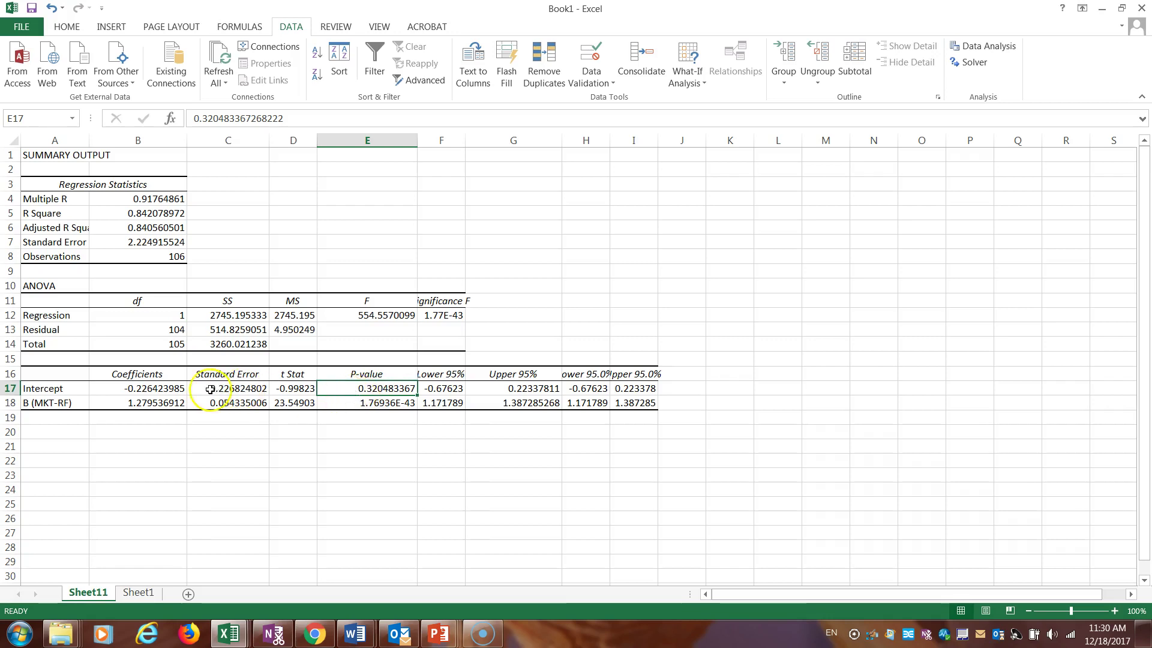
{"action": "left_click", "coordinate": [170, 391]}
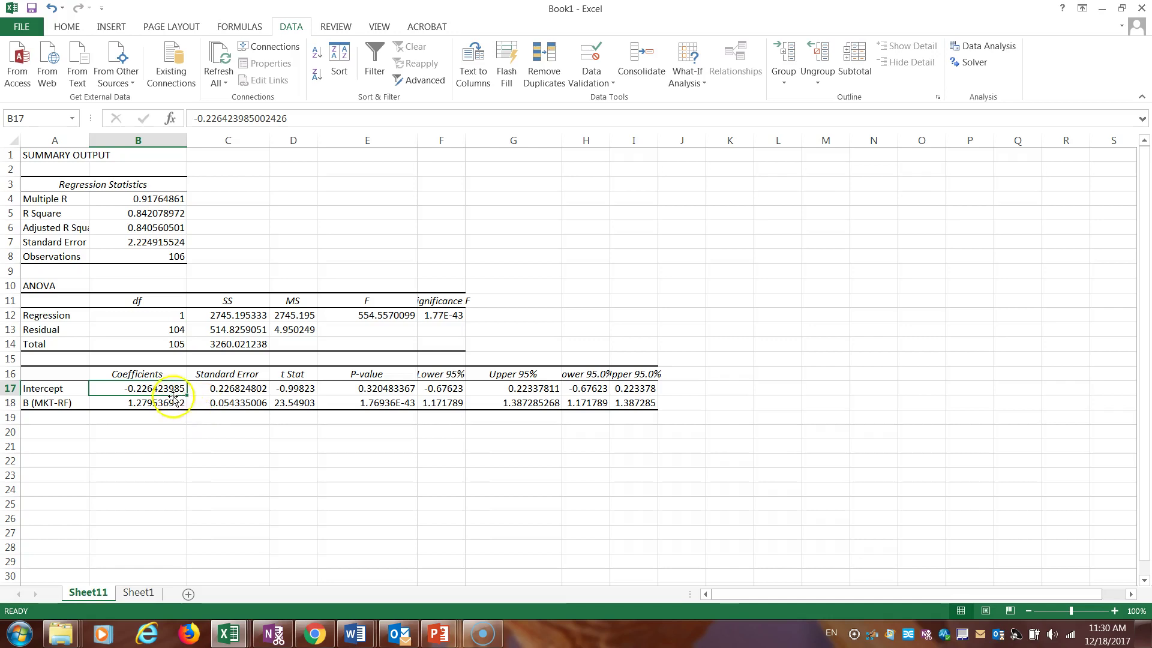
{"action": "left_click", "coordinate": [342, 391]}
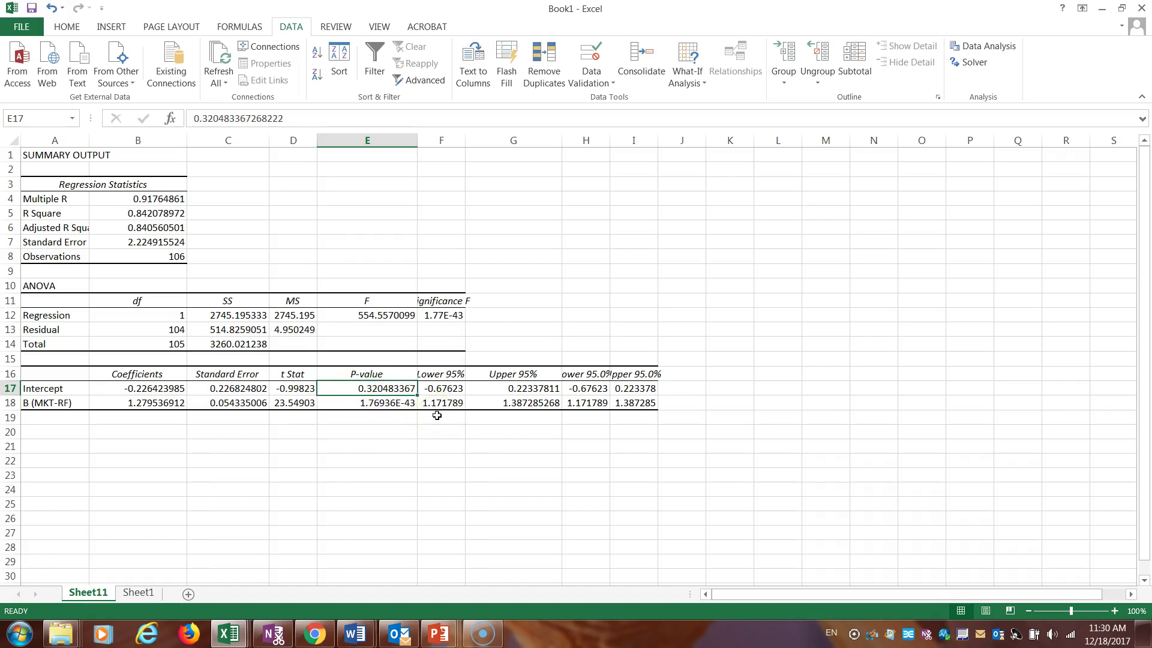
{"action": "left_click", "coordinate": [293, 392]}
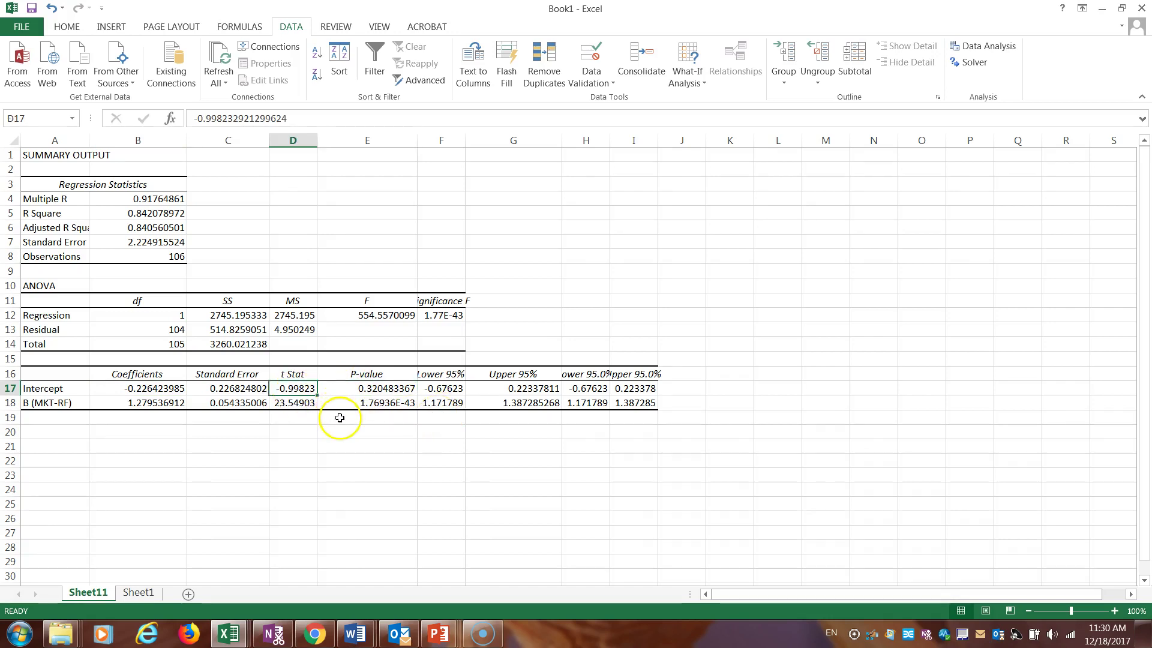
{"action": "left_click", "coordinate": [384, 390]}
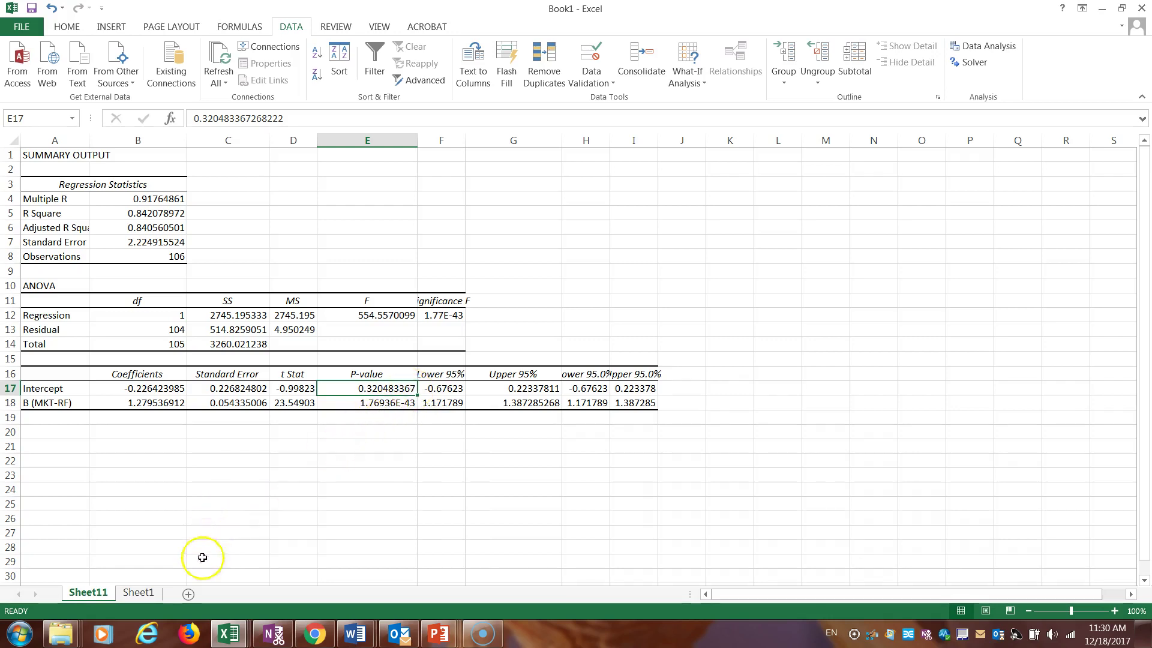
Step: Rename the regression output worksheet Sheet11 as "Single Factor - Q1"
{"action": "right_click", "coordinate": [106, 595]}
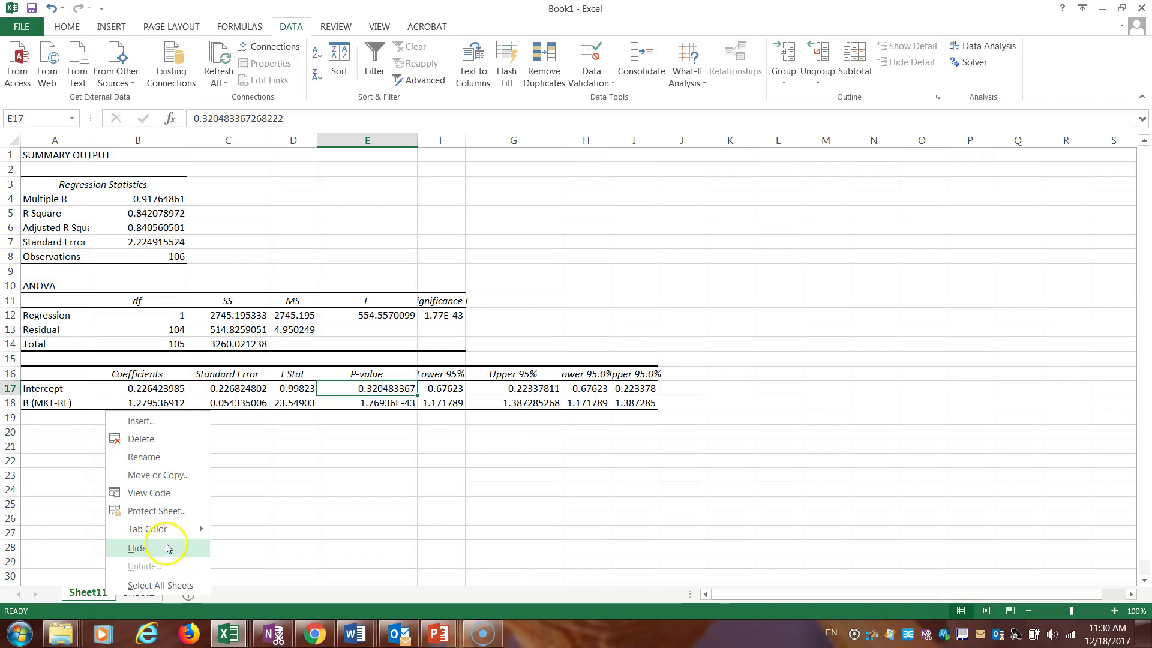
{"action": "left_click", "coordinate": [176, 457]}
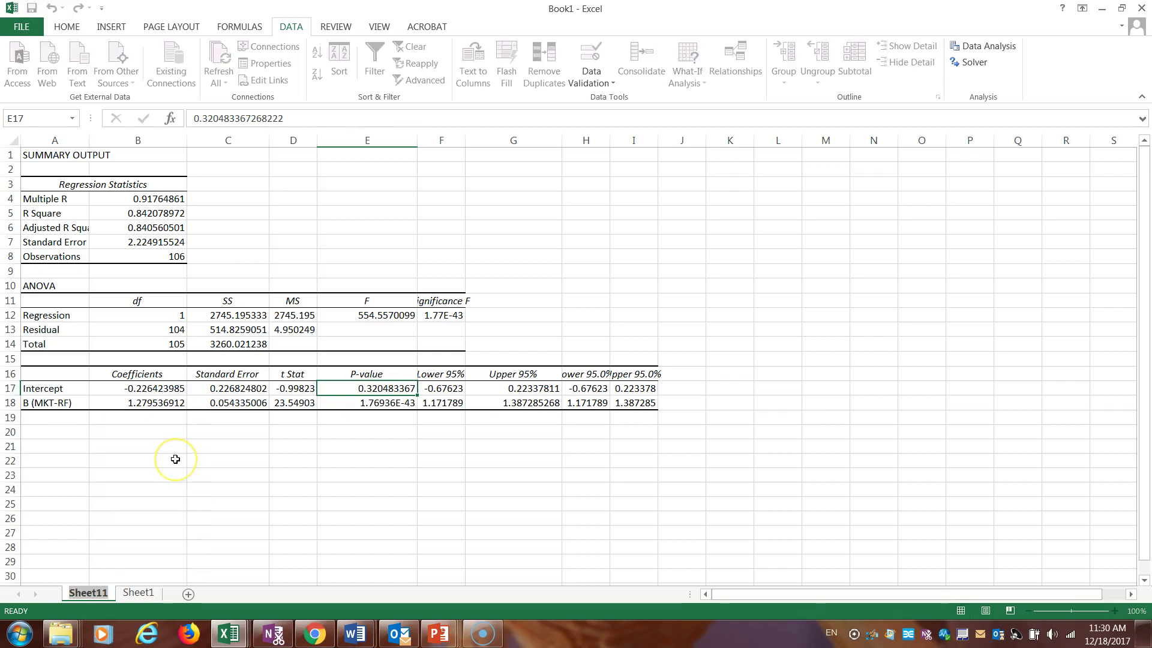
{"action": "type", "text": "Single"}
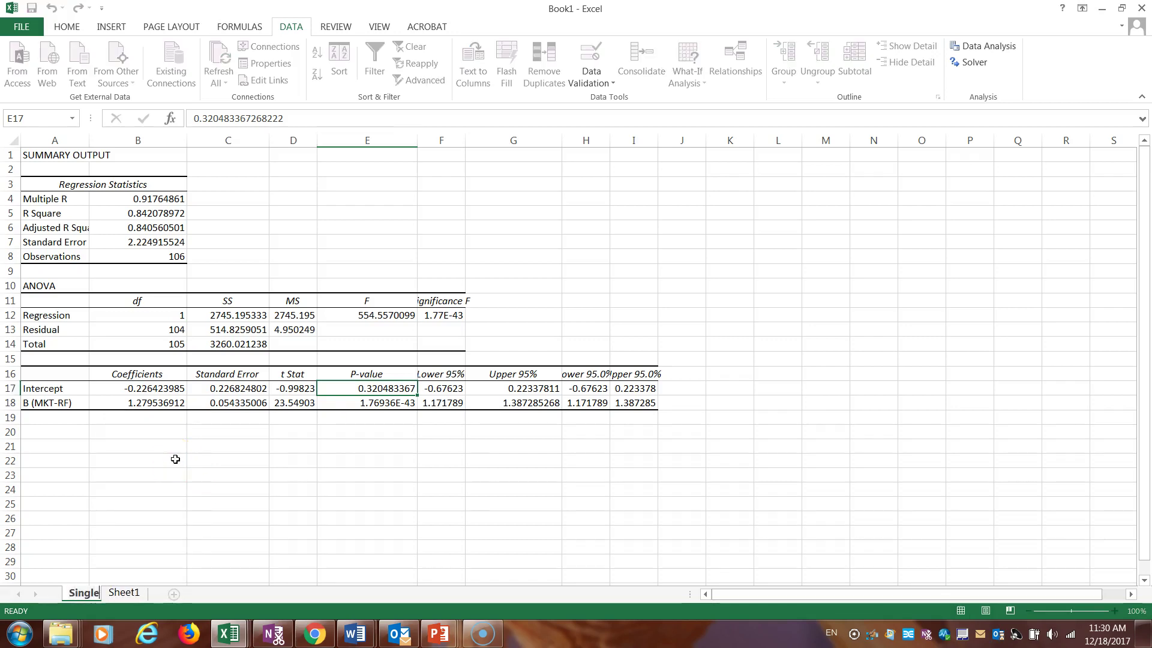
{"action": "type", "text": " Factor"}
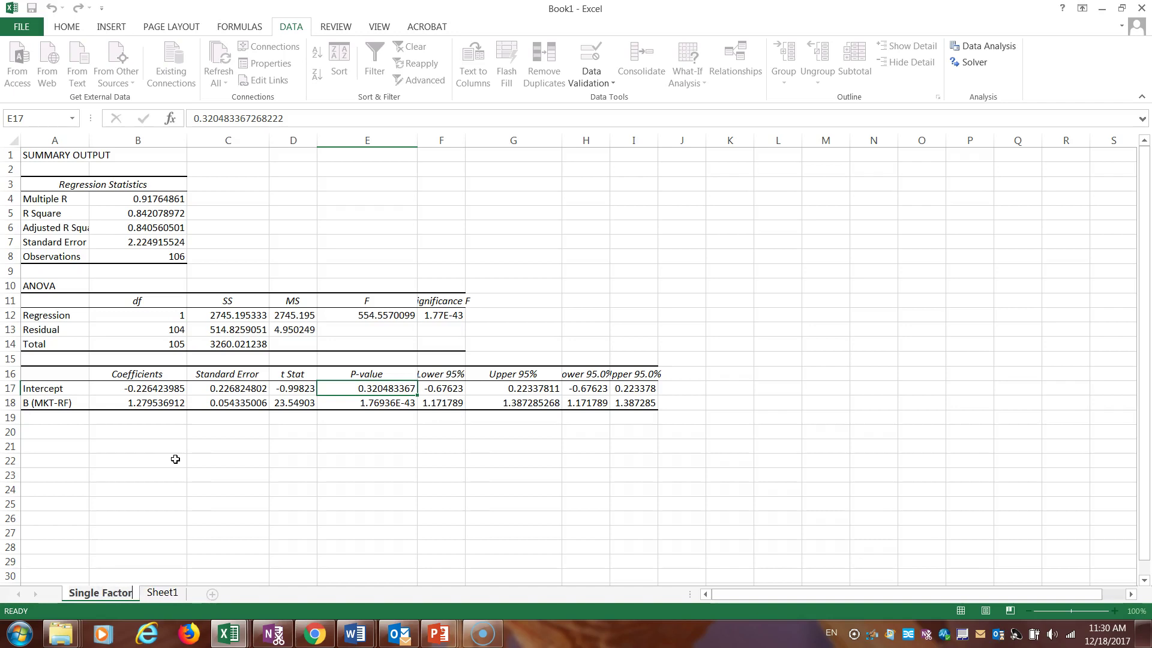
{"action": "type", "text": " - Q1"}
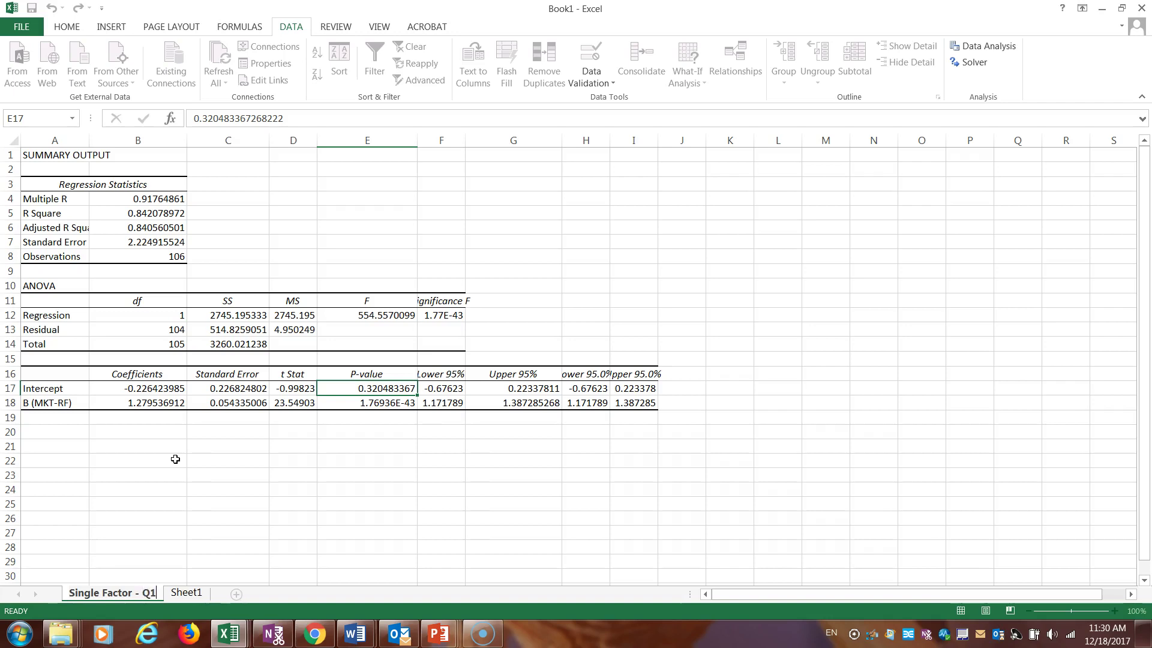
{"action": "left_click", "coordinate": [219, 517]}
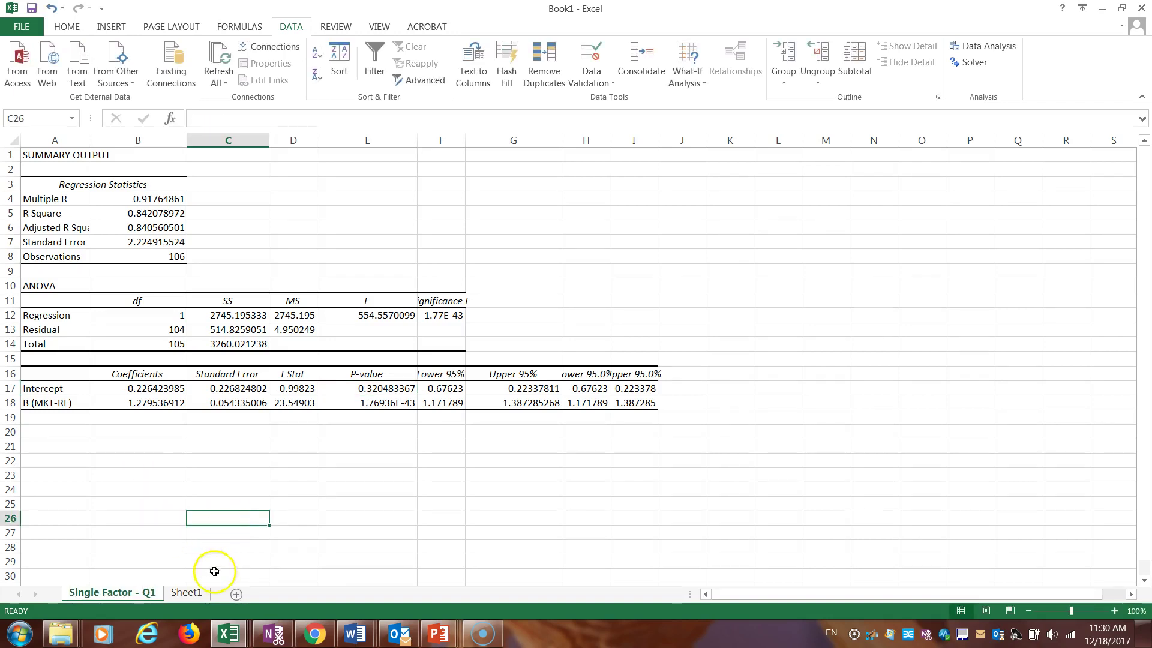
Step: Return to the data on Sheet1 and review the MRK-RF, SMB and HML factor columns alongside the CAPM formula
{"action": "left_click", "coordinate": [195, 593]}
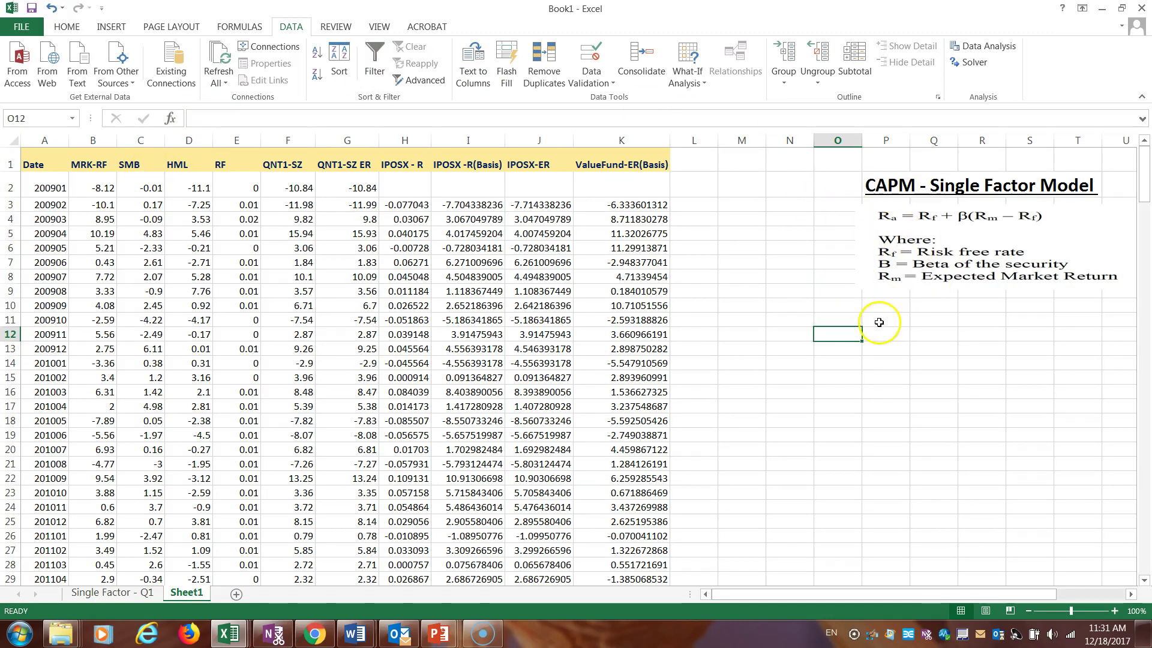
{"action": "left_click", "coordinate": [879, 321]}
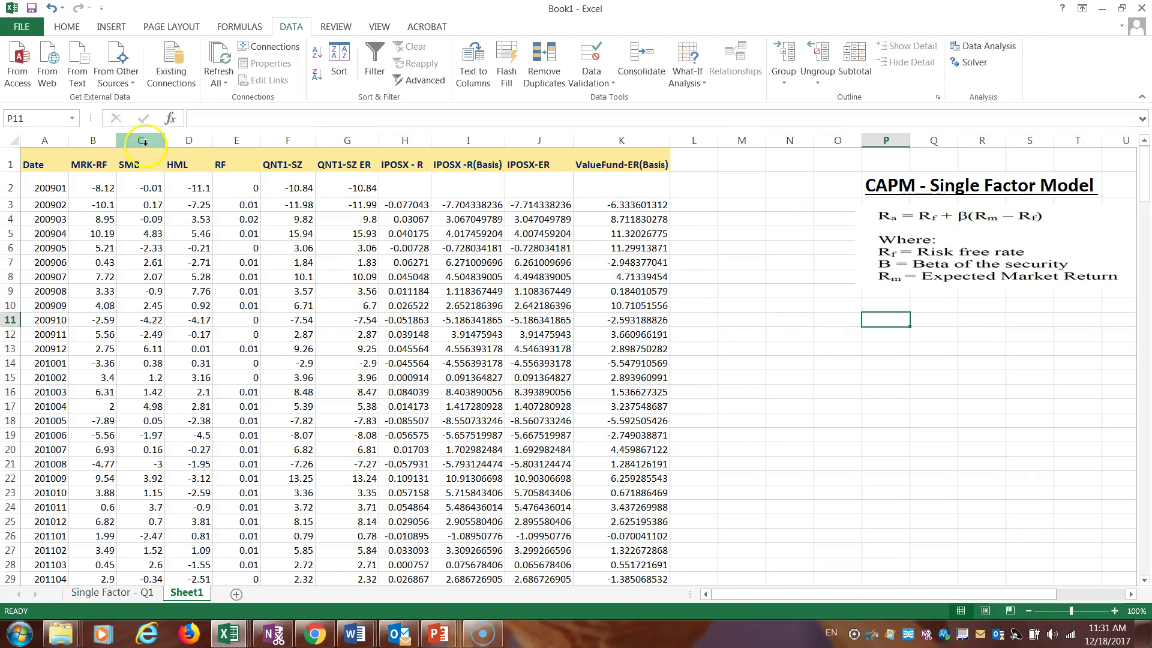
{"action": "left_click", "coordinate": [144, 140]}
{"action": "left_click", "coordinate": [186, 142]}
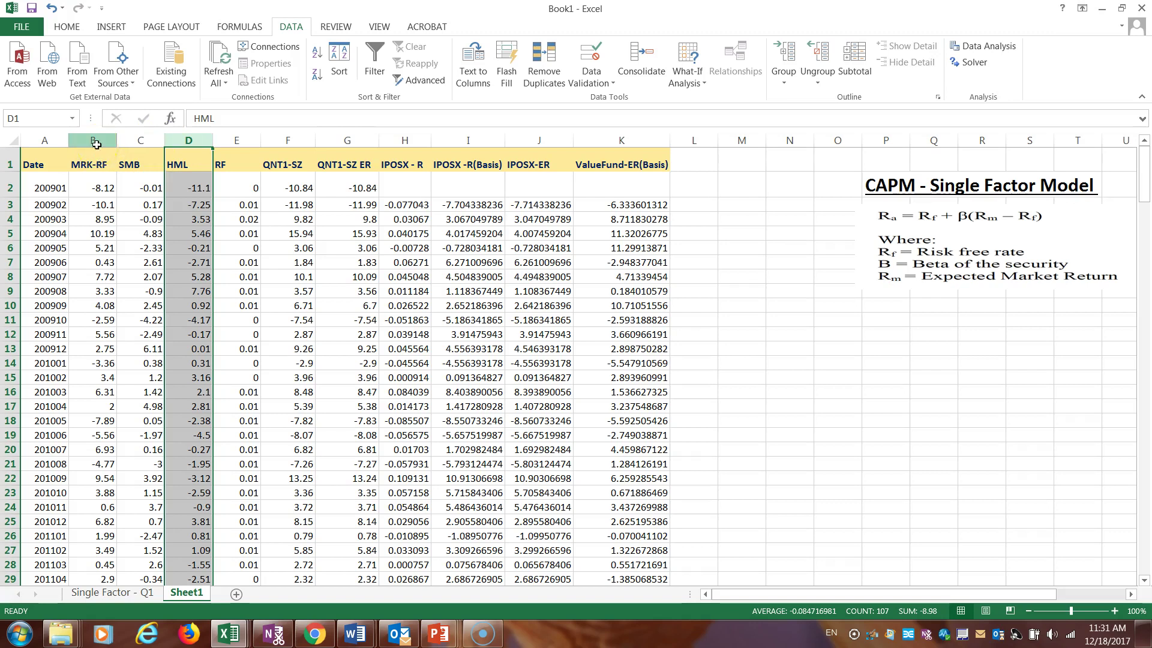
{"action": "left_click", "coordinate": [96, 141]}
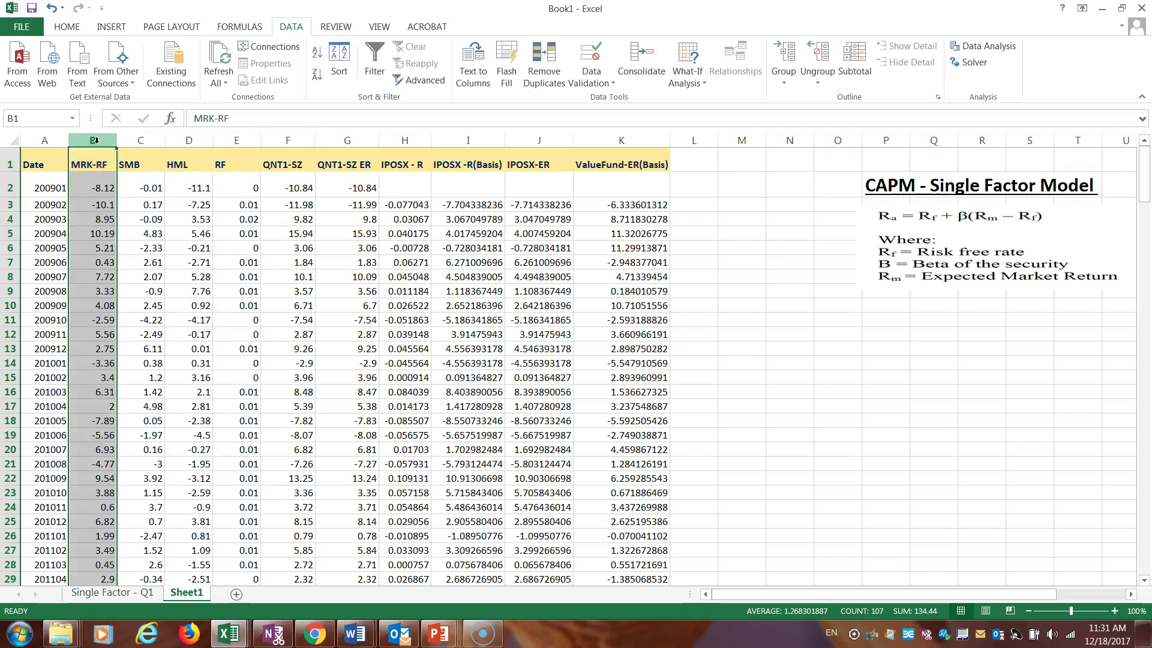
{"action": "left_click", "coordinate": [145, 141]}
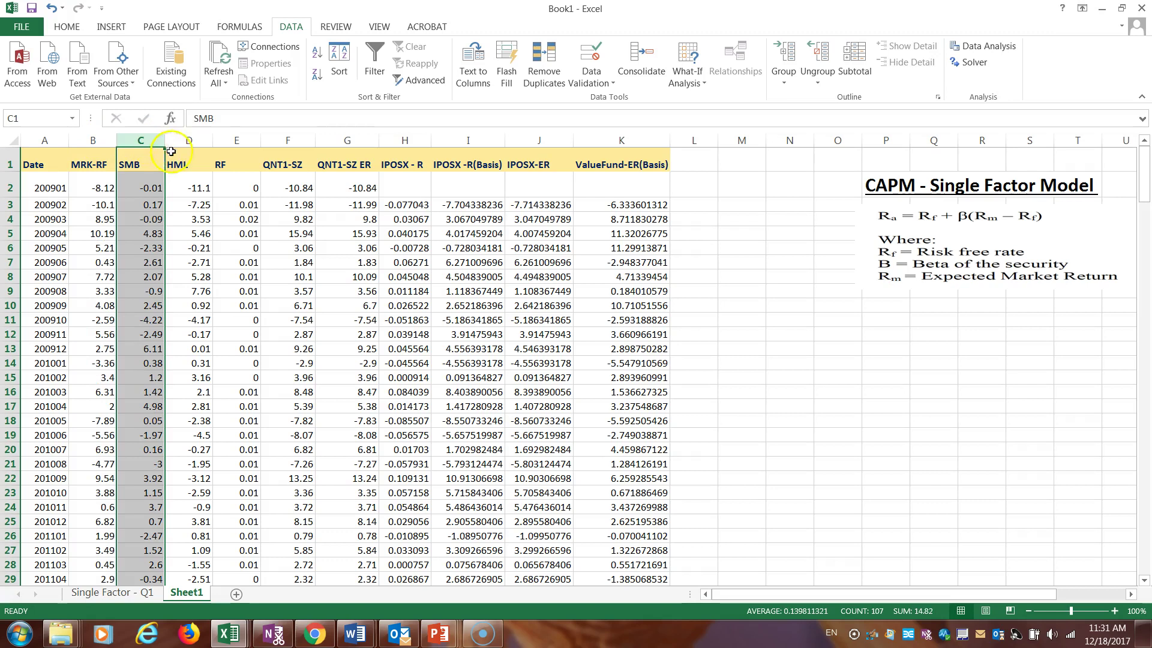
{"action": "left_click", "coordinate": [188, 142]}
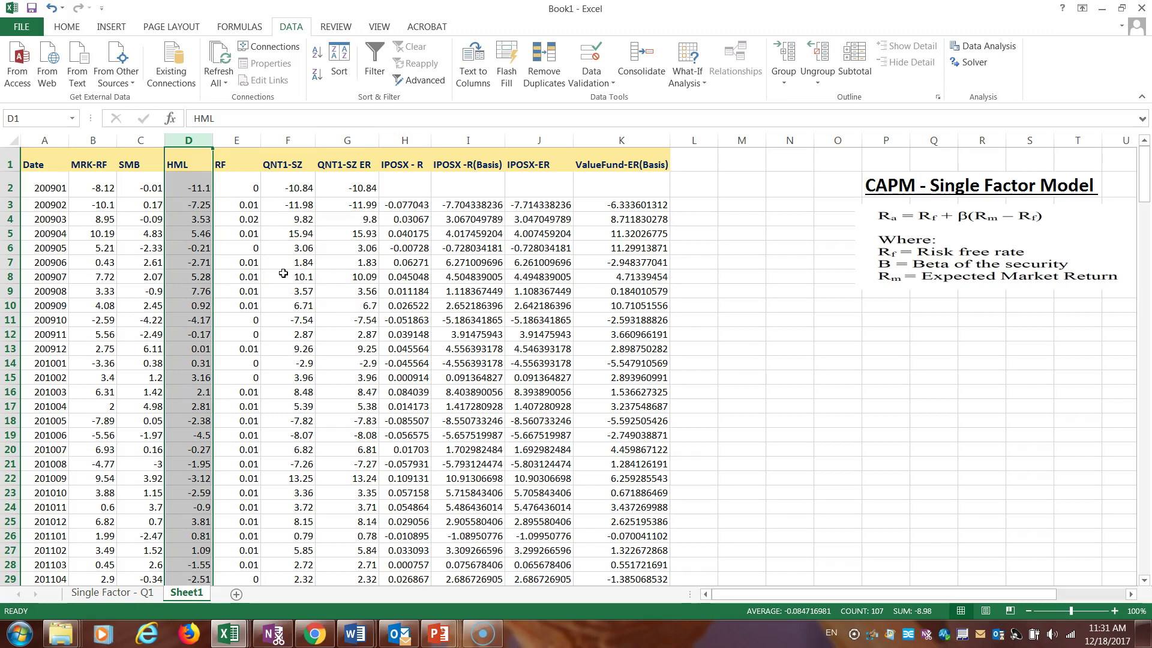
{"action": "left_click", "coordinate": [136, 144]}
{"action": "left_click", "coordinate": [181, 144]}
{"action": "left_click", "coordinate": [852, 336]}
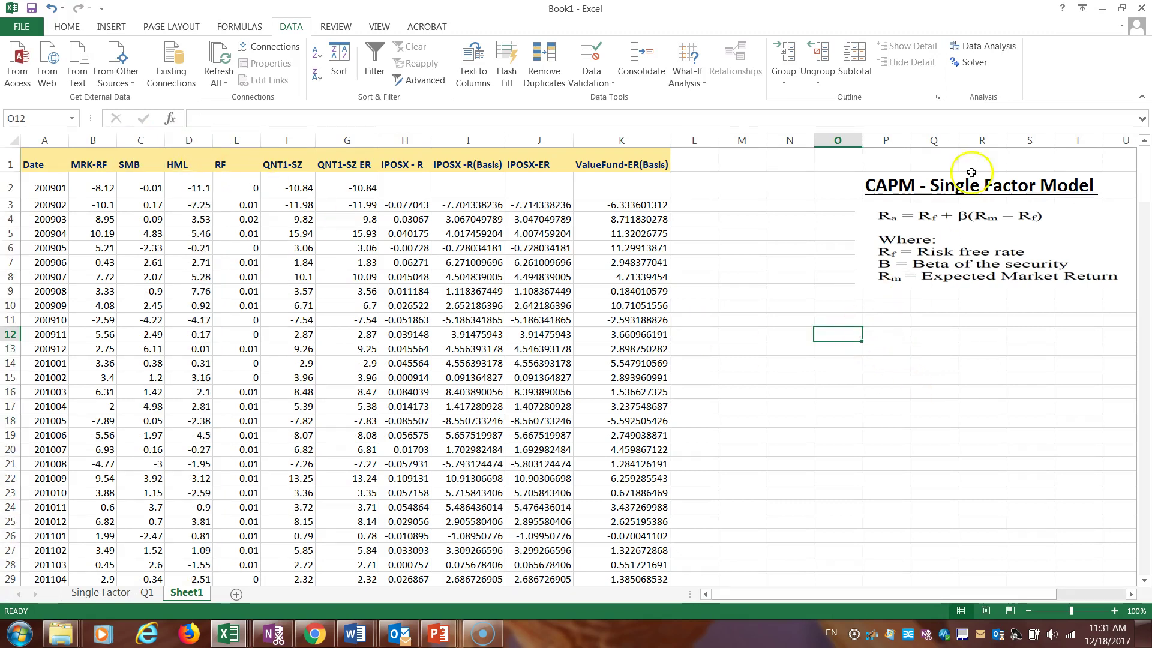
Step: Run a regression to a new worksheet with Y range $G$2:$G$107 and the three factor columns $B$2:$D$107 as the X range
{"action": "left_click", "coordinate": [984, 47]}
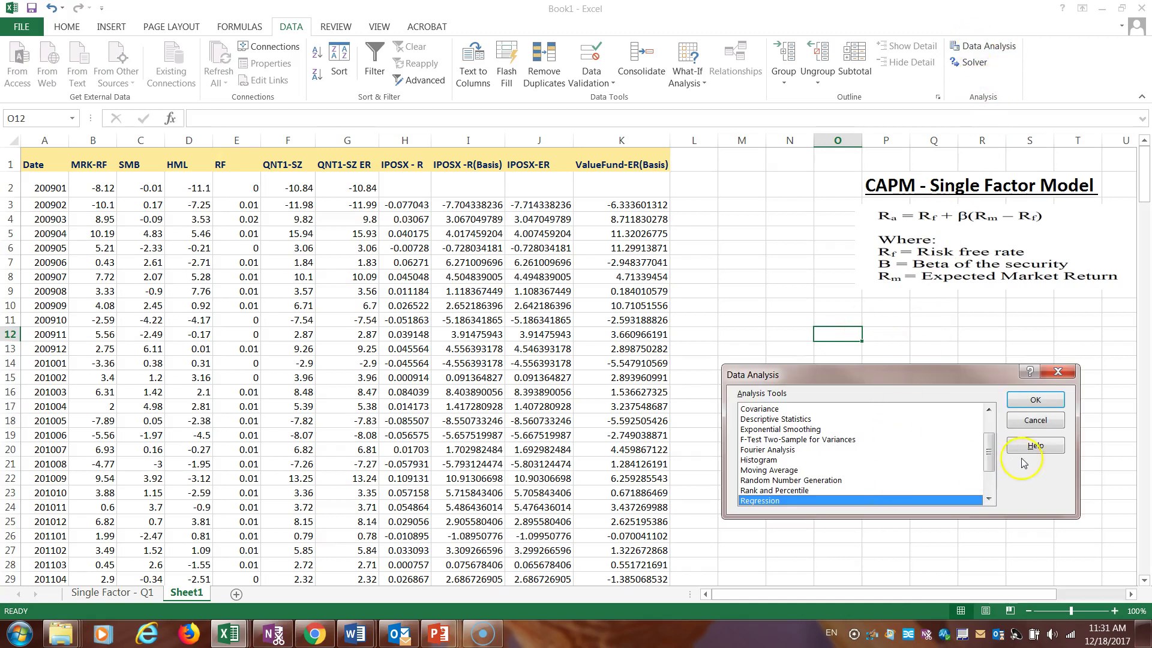
{"action": "left_click", "coordinate": [1036, 401]}
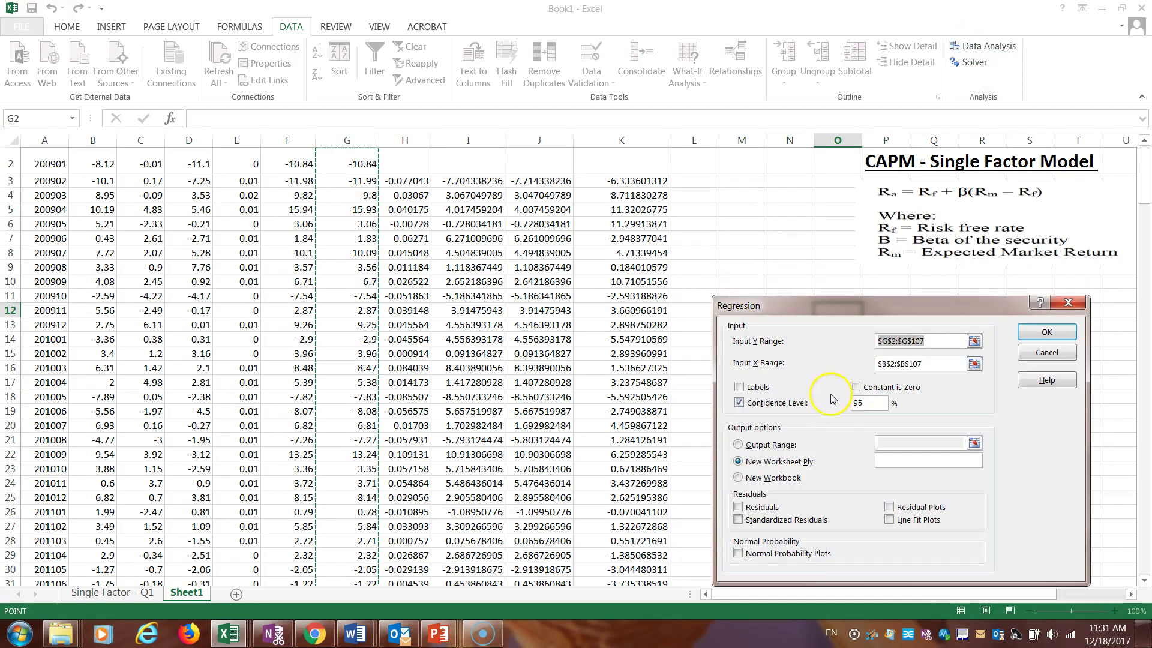
{"action": "scroll", "coordinate": [1128, 198], "scroll_direction": "up", "scroll_amount": 1}
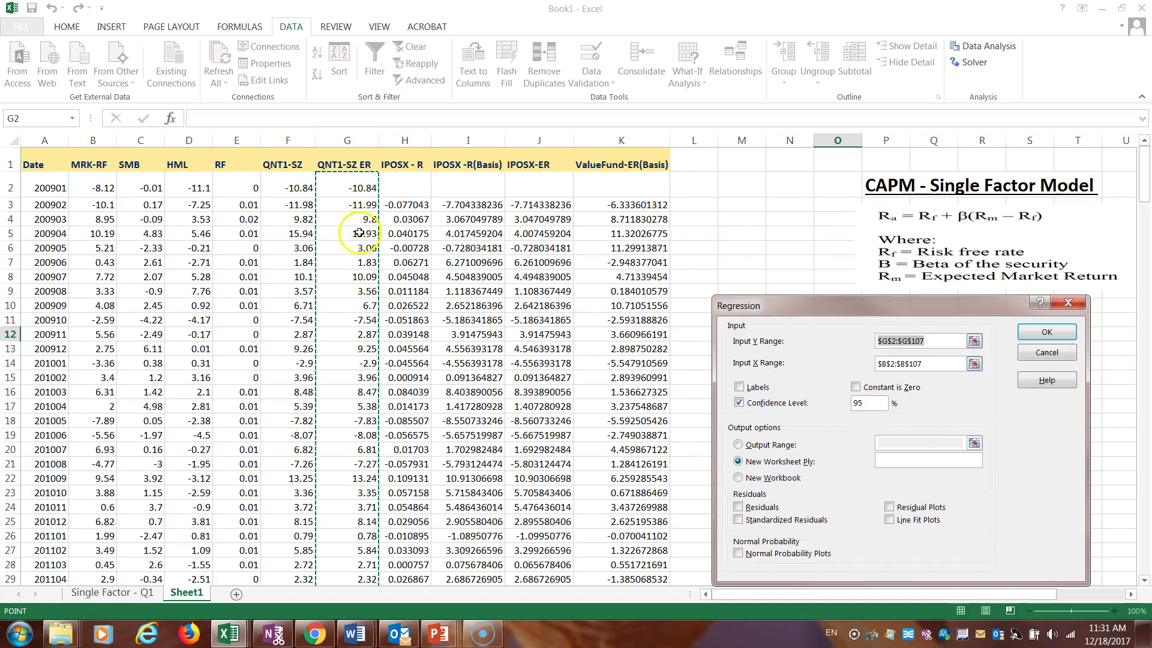
{"action": "left_click", "coordinate": [946, 364]}
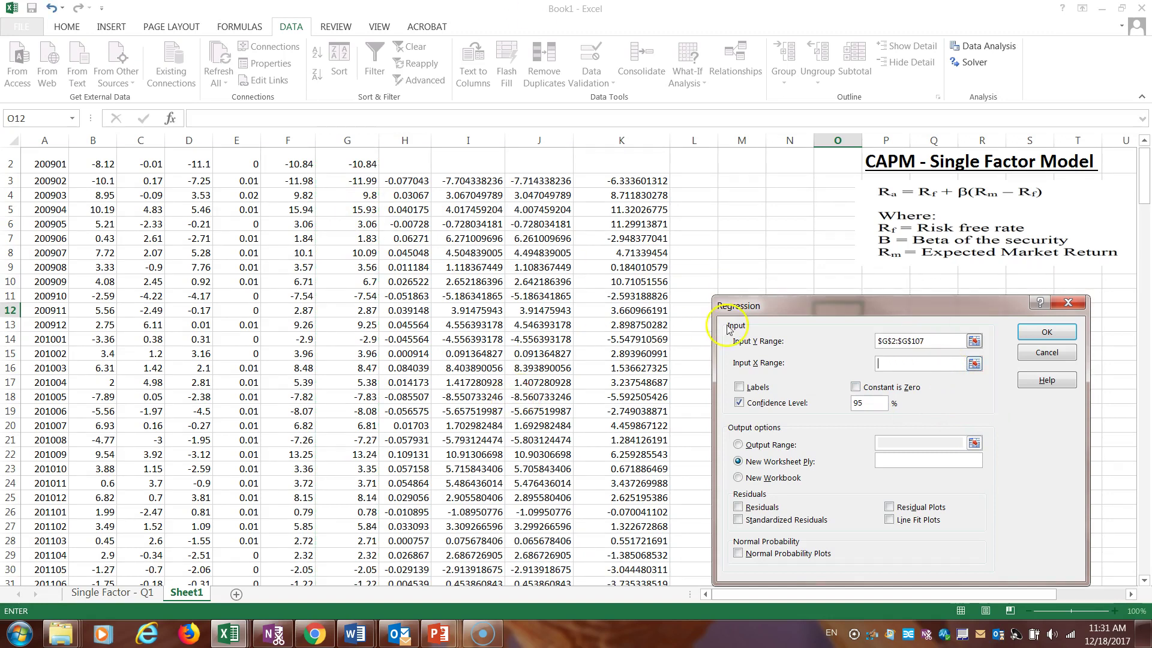
{"action": "left_click", "coordinate": [812, 249]}
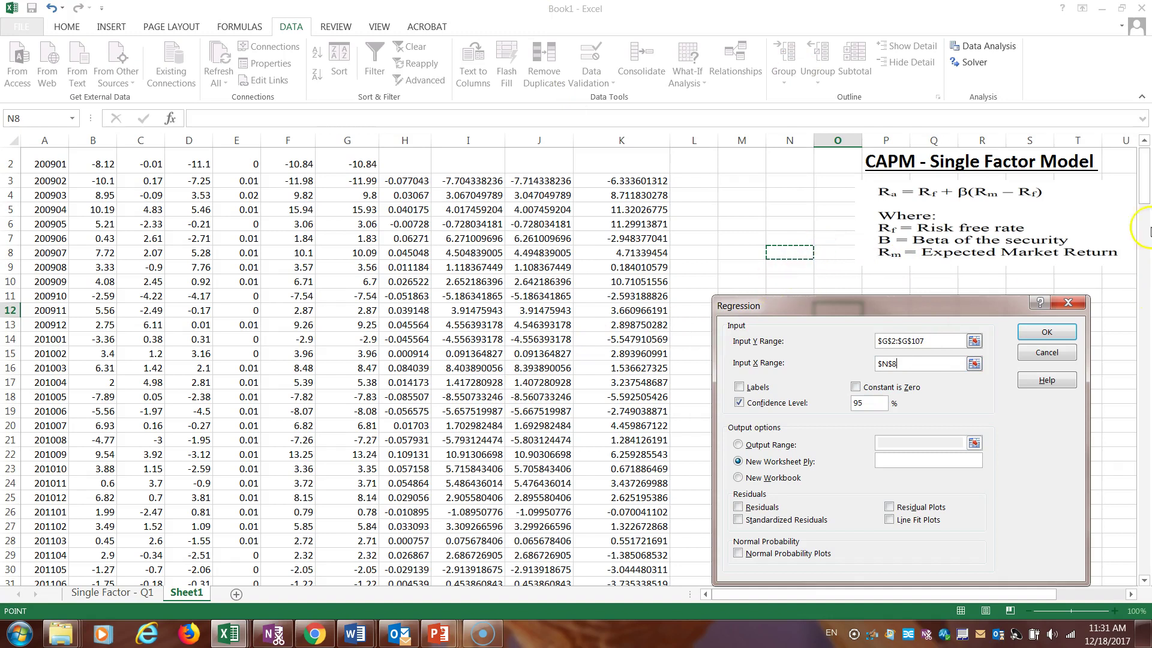
{"action": "left_click_drag", "start_coordinate": [1145, 180], "coordinate": [1148, 161]}
{"action": "left_click_drag", "start_coordinate": [93, 187], "coordinate": [231, 528]}
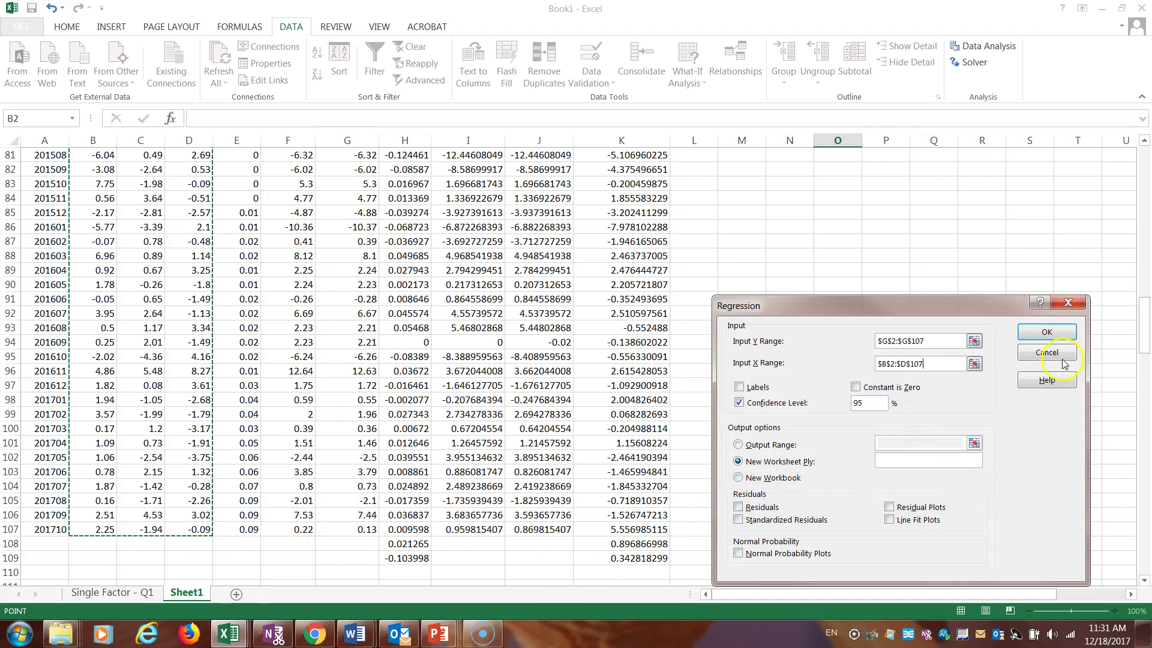
{"action": "left_click", "coordinate": [1046, 332]}
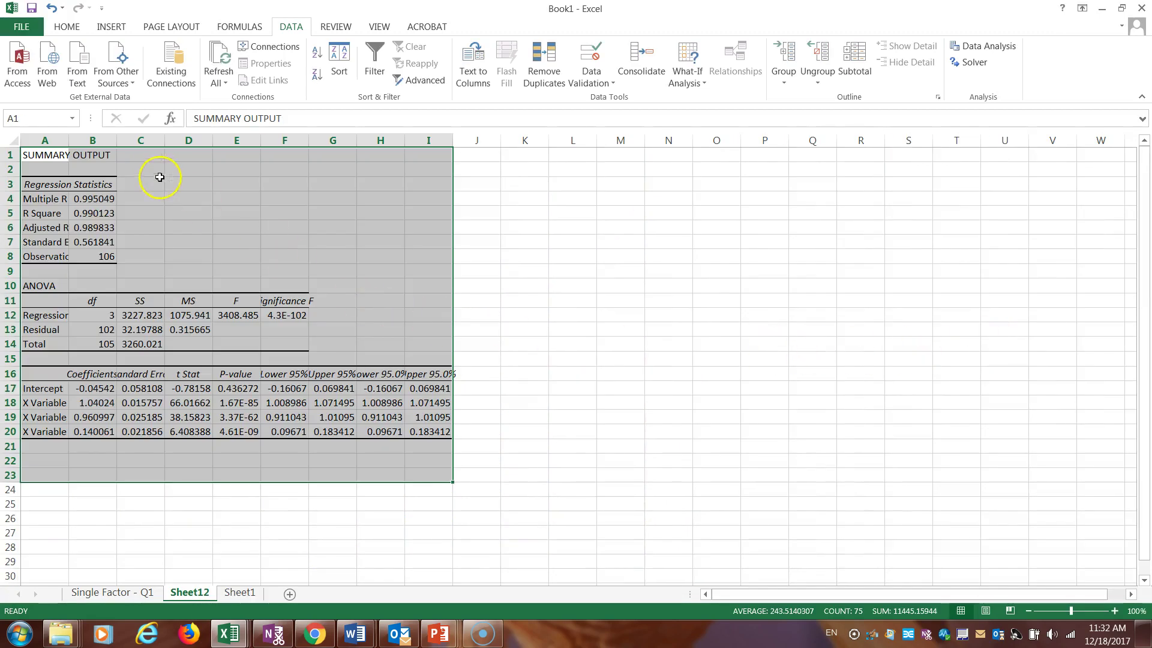
Step: Widen columns A through F of the three-factor regression output to fit their contents, and select the X Variable 1 label
{"action": "left_click_drag", "start_coordinate": [68, 138], "coordinate": [496, 146]}
{"action": "left_click", "coordinate": [379, 142]}
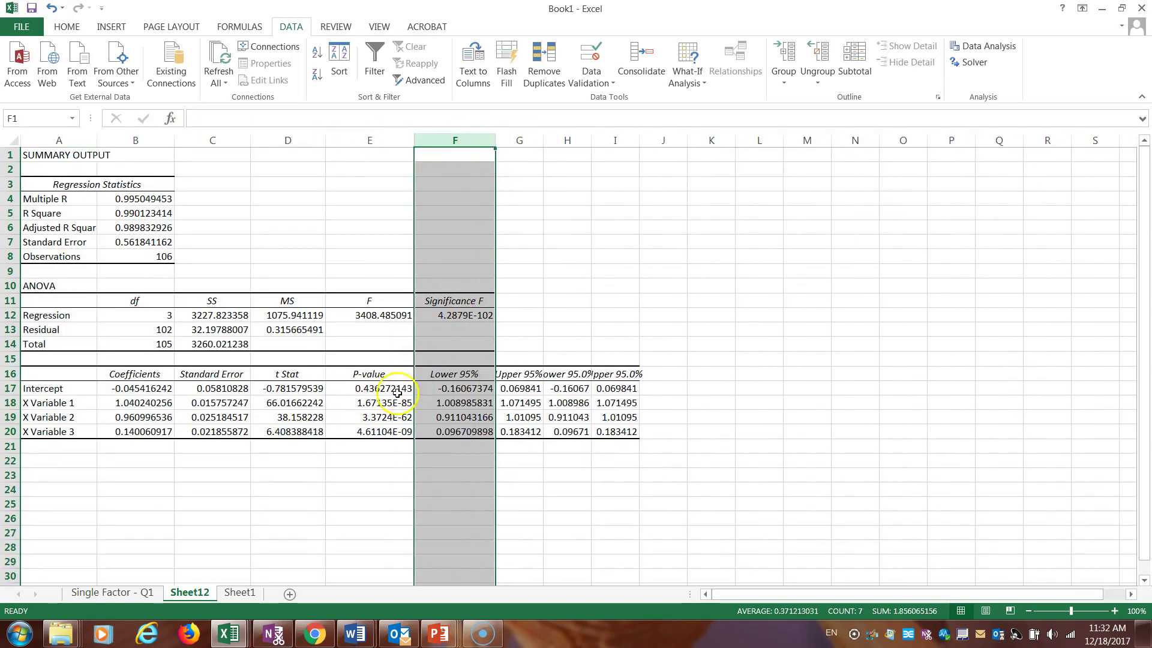
{"action": "left_click", "coordinate": [128, 475]}
{"action": "left_click", "coordinate": [78, 404]}
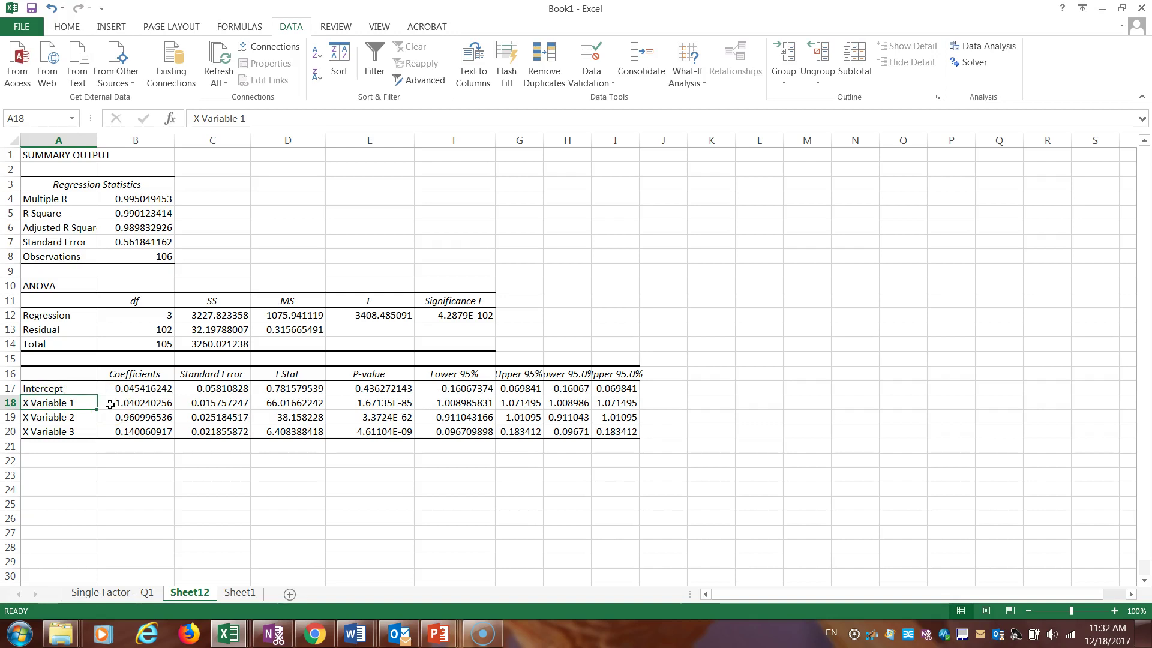
Step: Relabel the three X variables in the three-factor regression output as "B Mkt-RF", "B SMB" and "B HML"
{"action": "type", "text": "B M"}
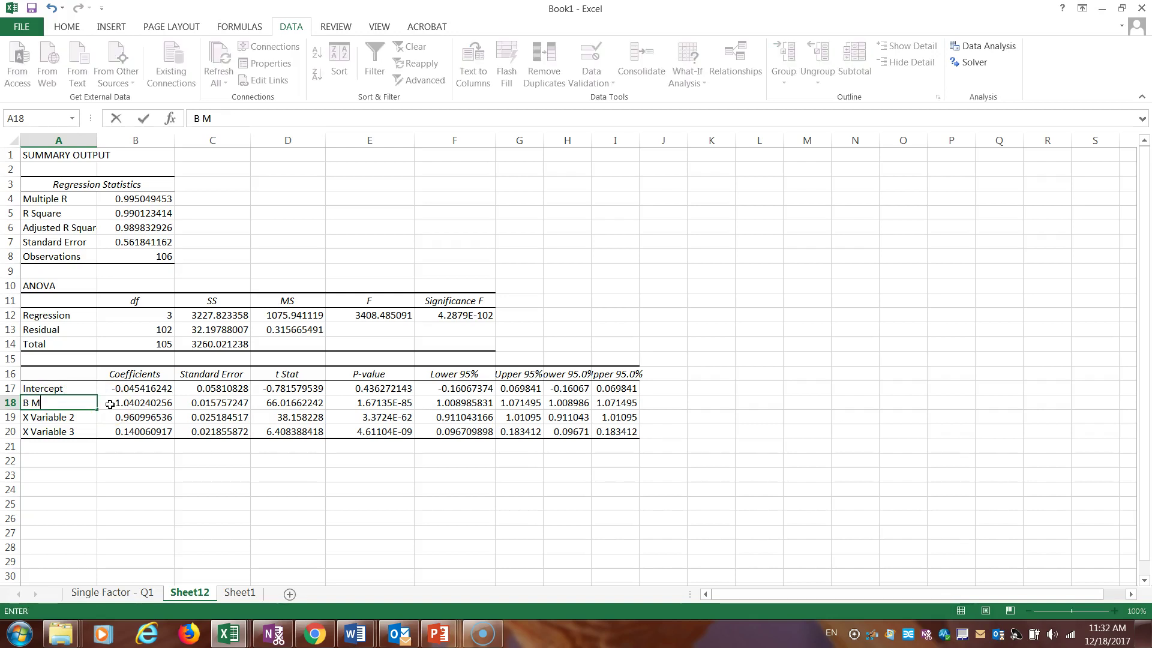
{"action": "type", "text": "kt-RF"}
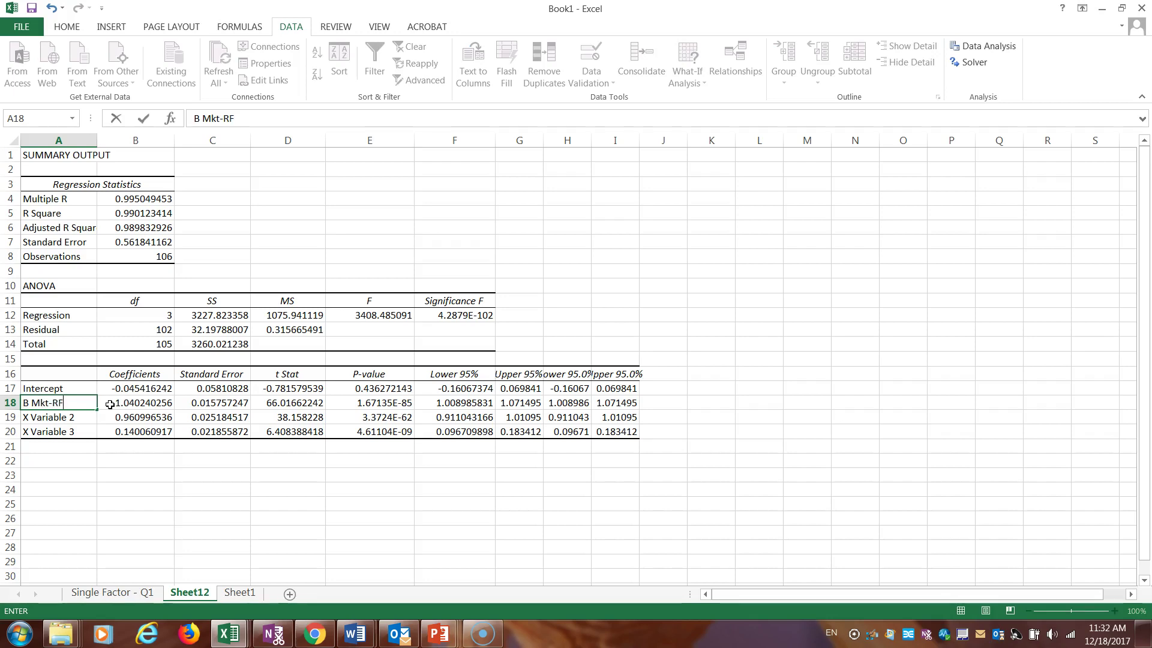
{"action": "left_click", "coordinate": [82, 419]}
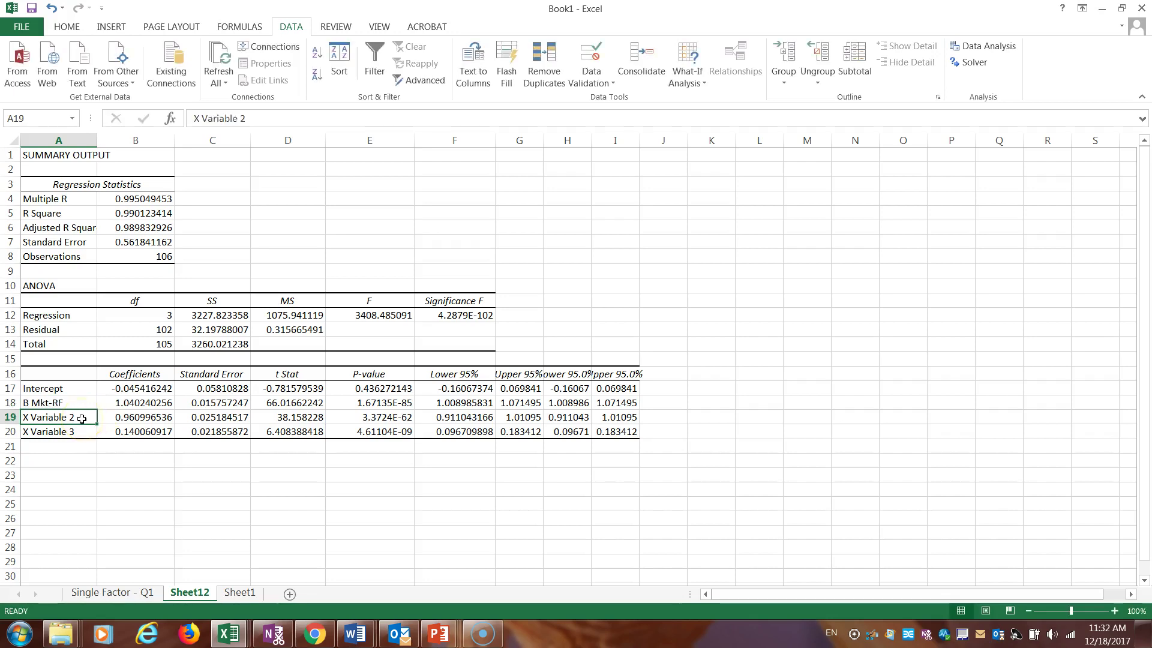
{"action": "type", "text": "B"}
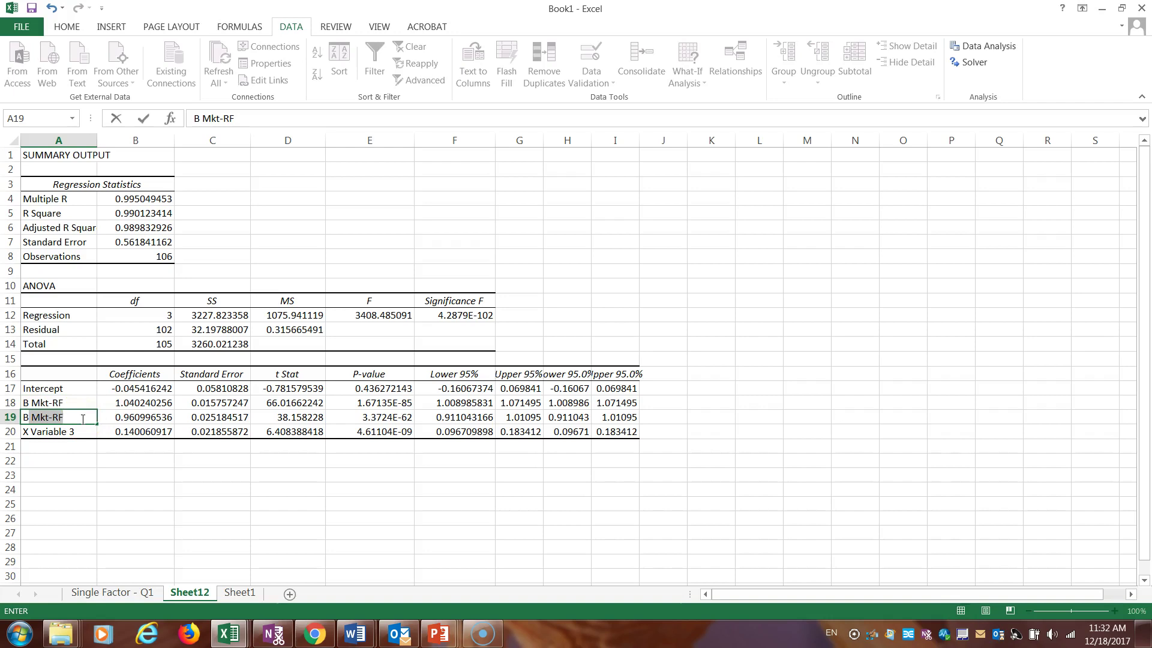
{"action": "type", "text": " SMB"}
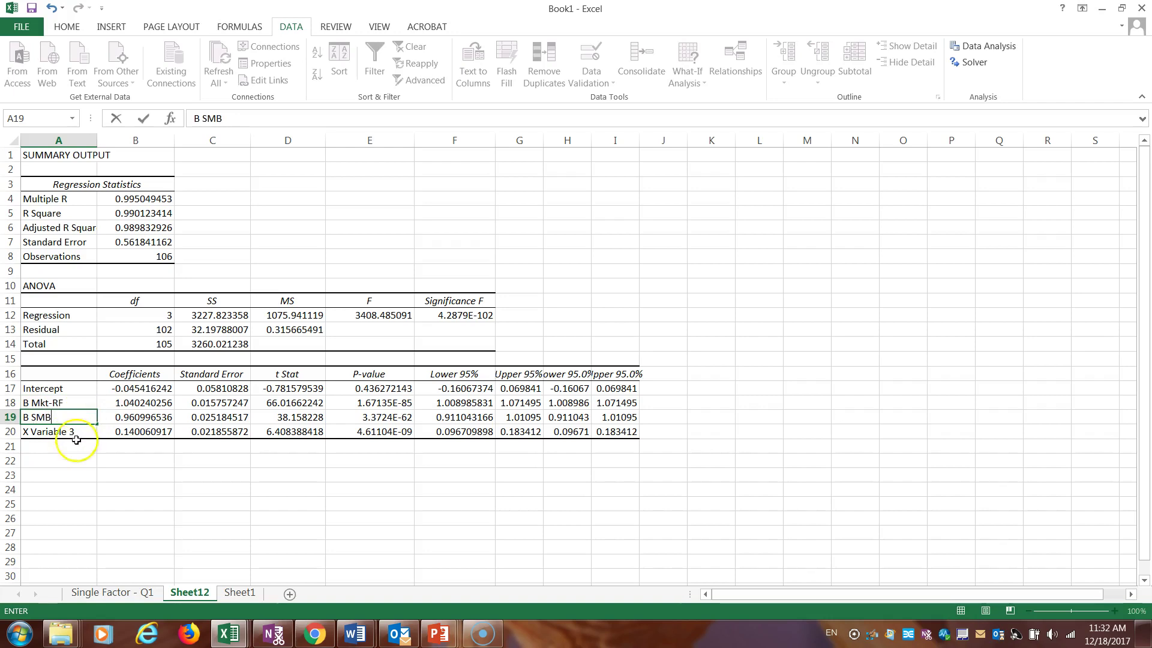
{"action": "left_click", "coordinate": [66, 430]}
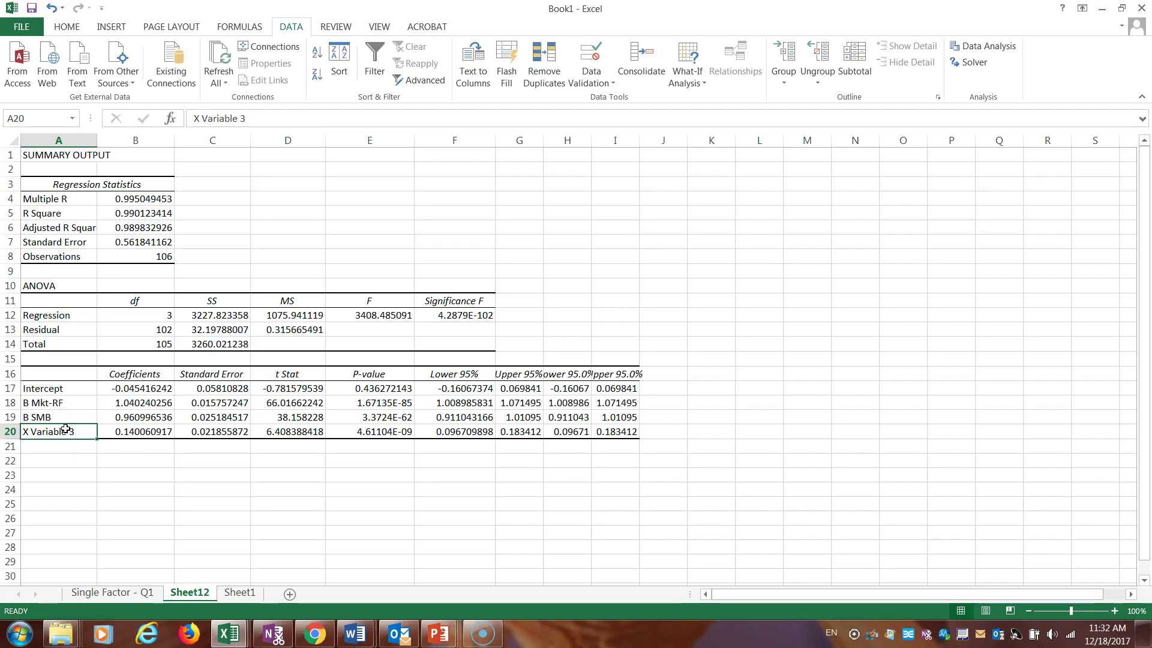
{"action": "type", "text": "B HML"}
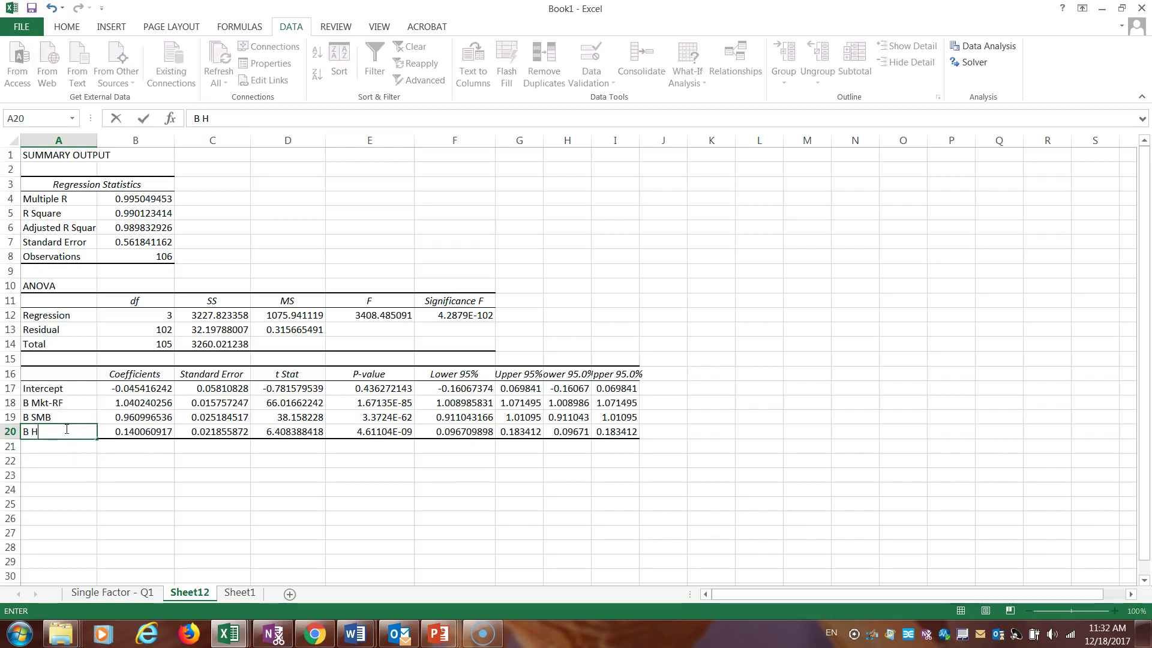
{"action": "left_click", "coordinate": [102, 451]}
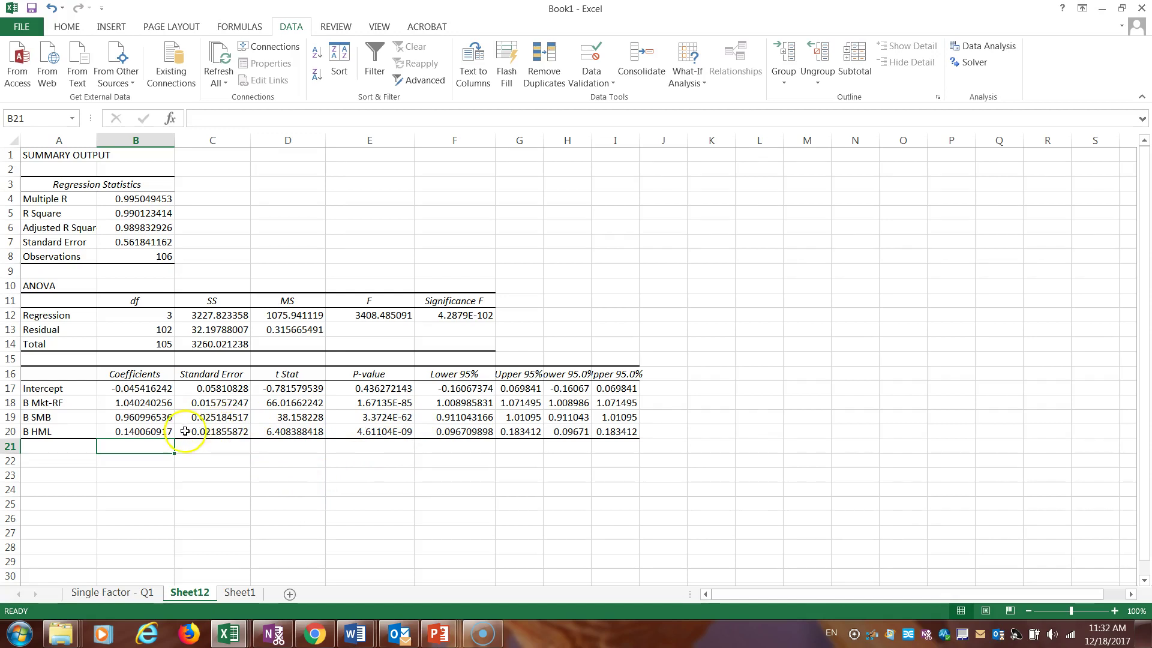
Step: Examine the B Mkt-RF coefficient, t Stat and P-value on Sheet12, and compare the coefficient with the market beta on the Single Factor - Q1 sheet
{"action": "left_click", "coordinate": [81, 408]}
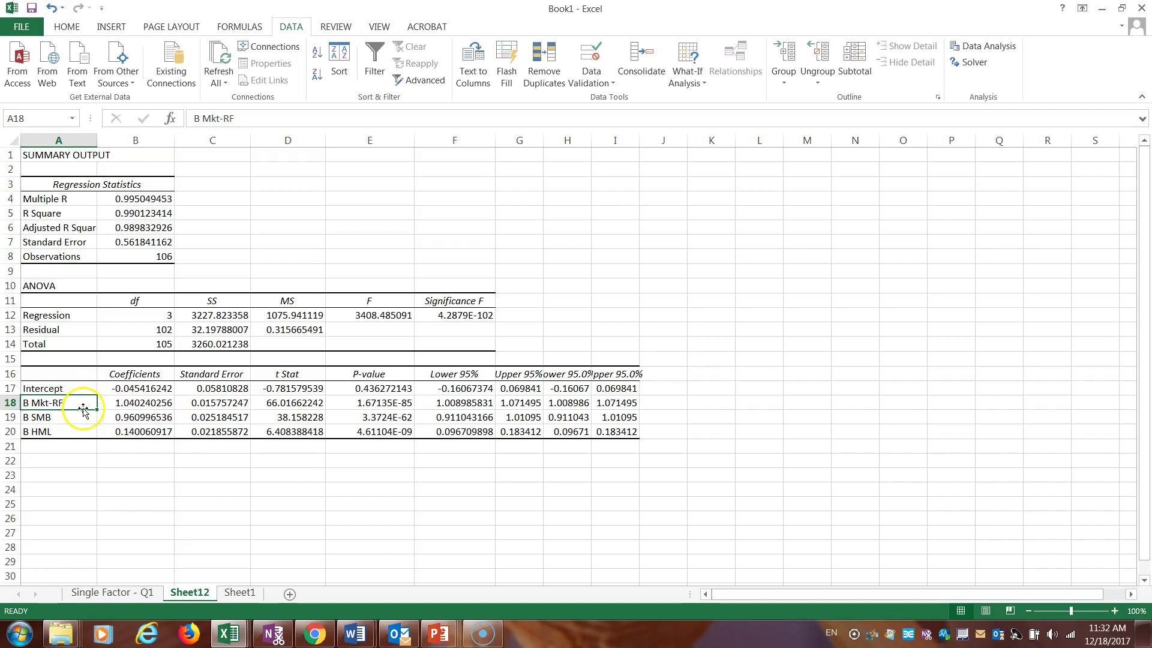
{"action": "left_click", "coordinate": [143, 407]}
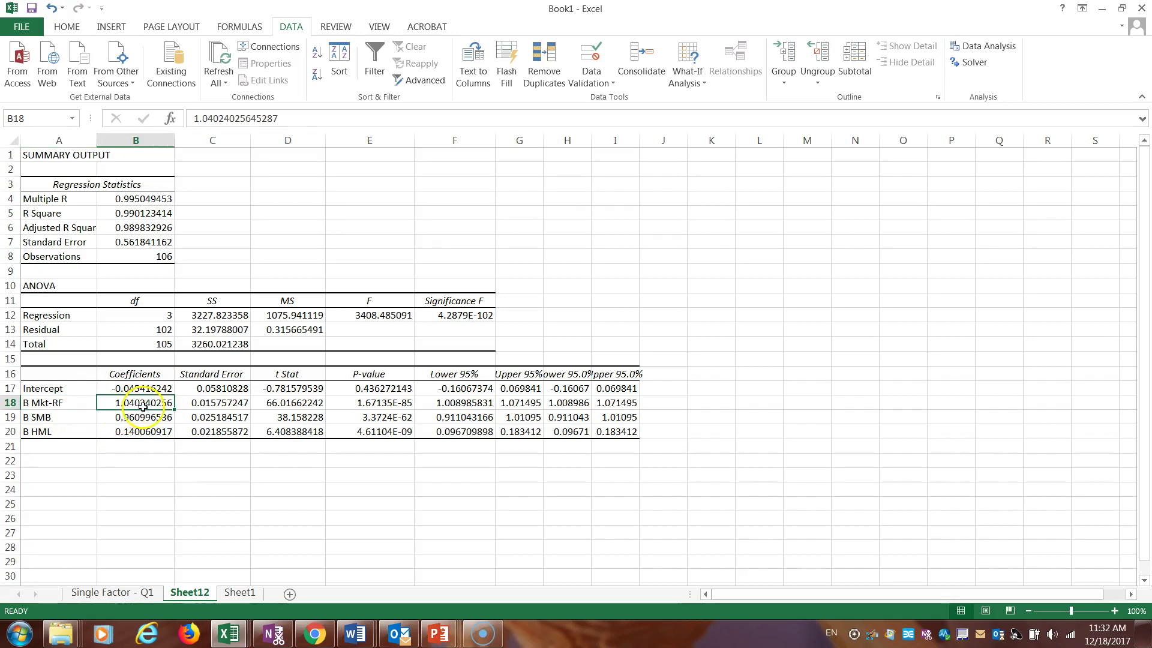
{"action": "left_click", "coordinate": [291, 404]}
{"action": "left_click", "coordinate": [388, 403]}
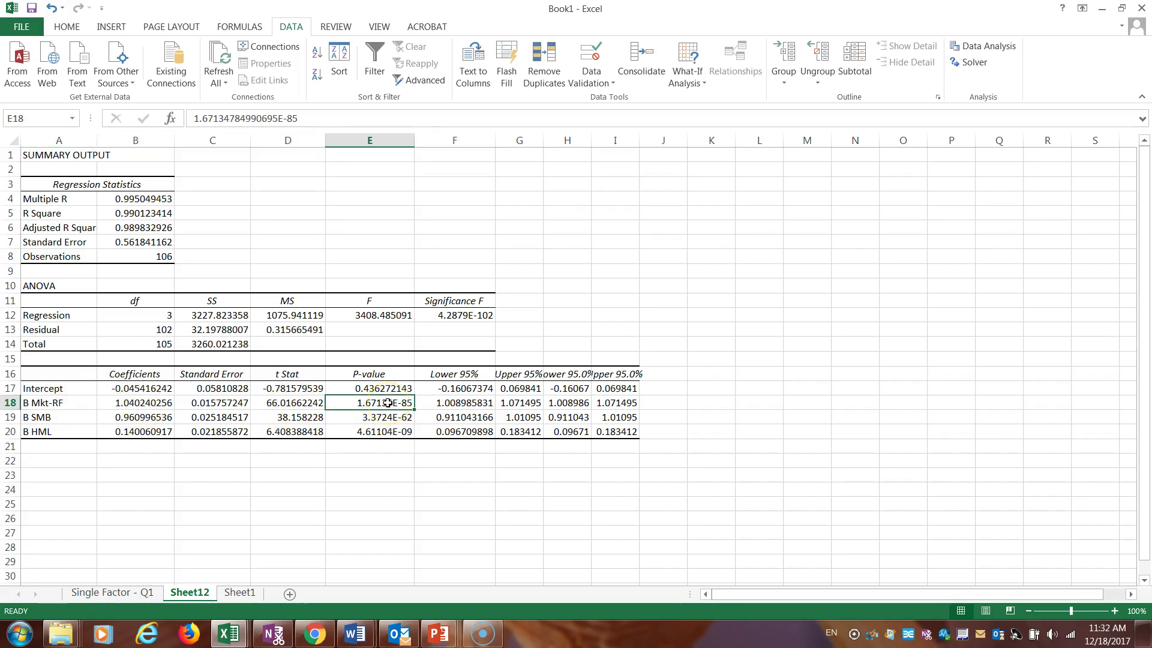
{"action": "left_click", "coordinate": [144, 404]}
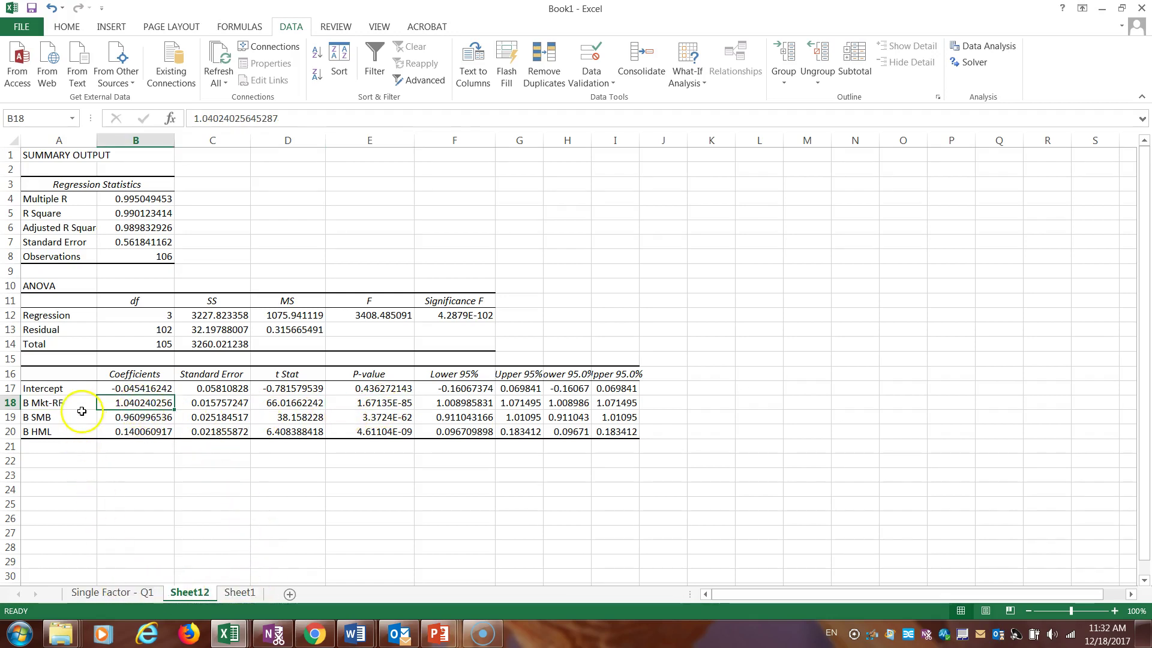
{"action": "left_click", "coordinate": [111, 593]}
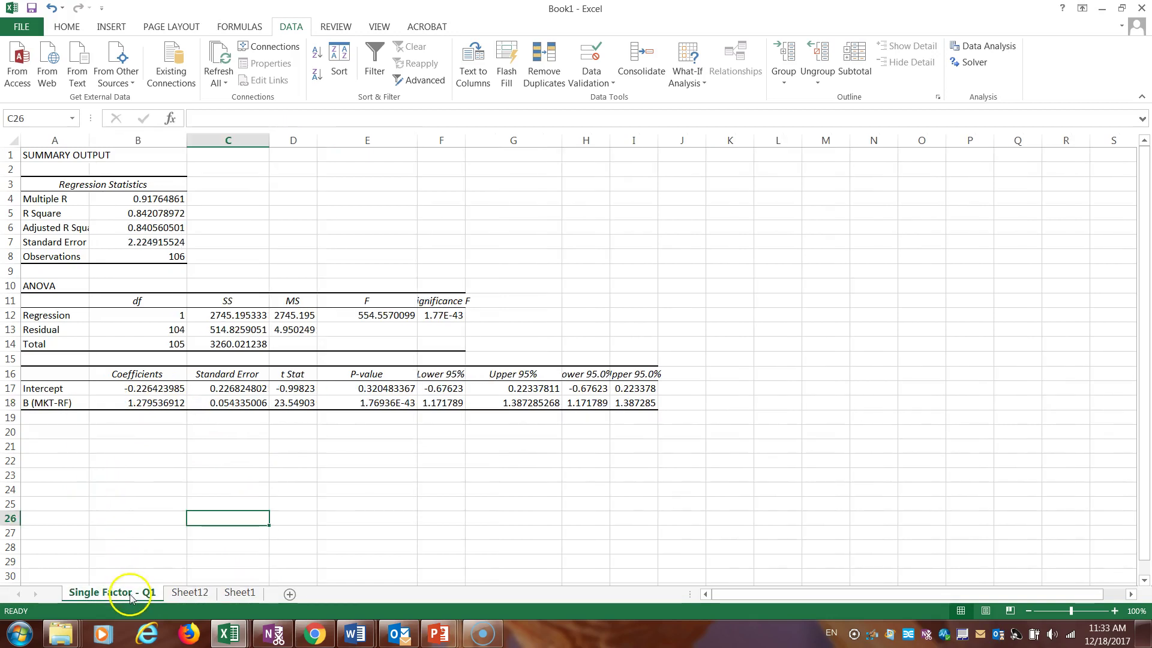
{"action": "left_click", "coordinate": [157, 405]}
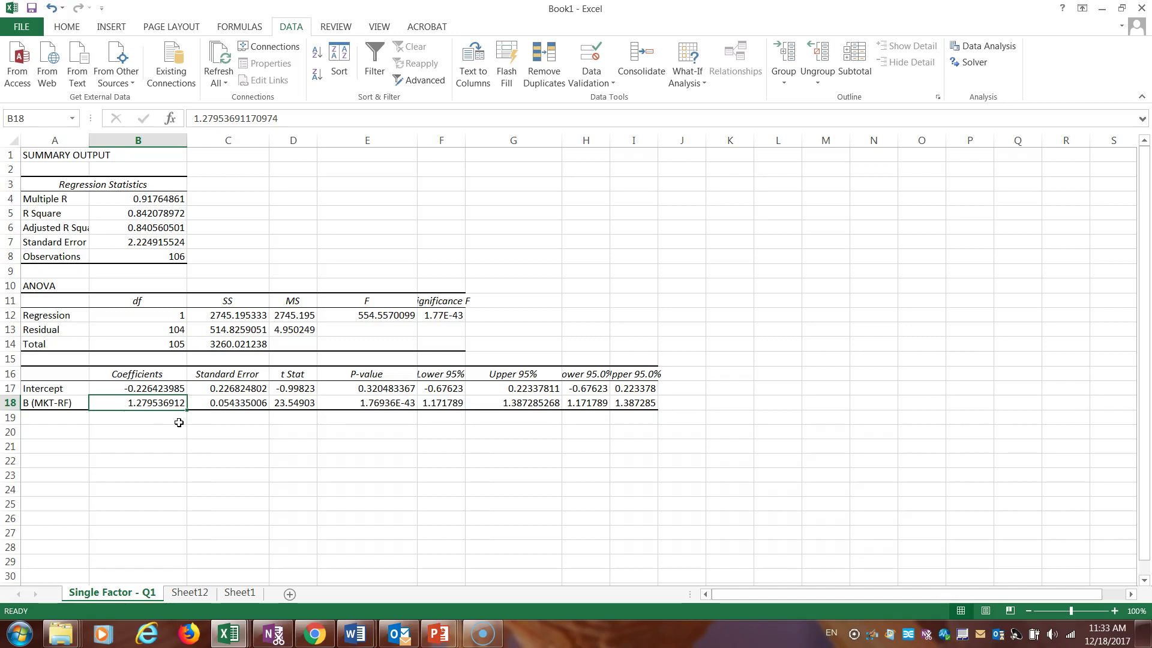
Step: Return to Sheet12 and examine the coefficients, t Stats and P-values of the B SMB and B HML factors
{"action": "left_click", "coordinate": [191, 593]}
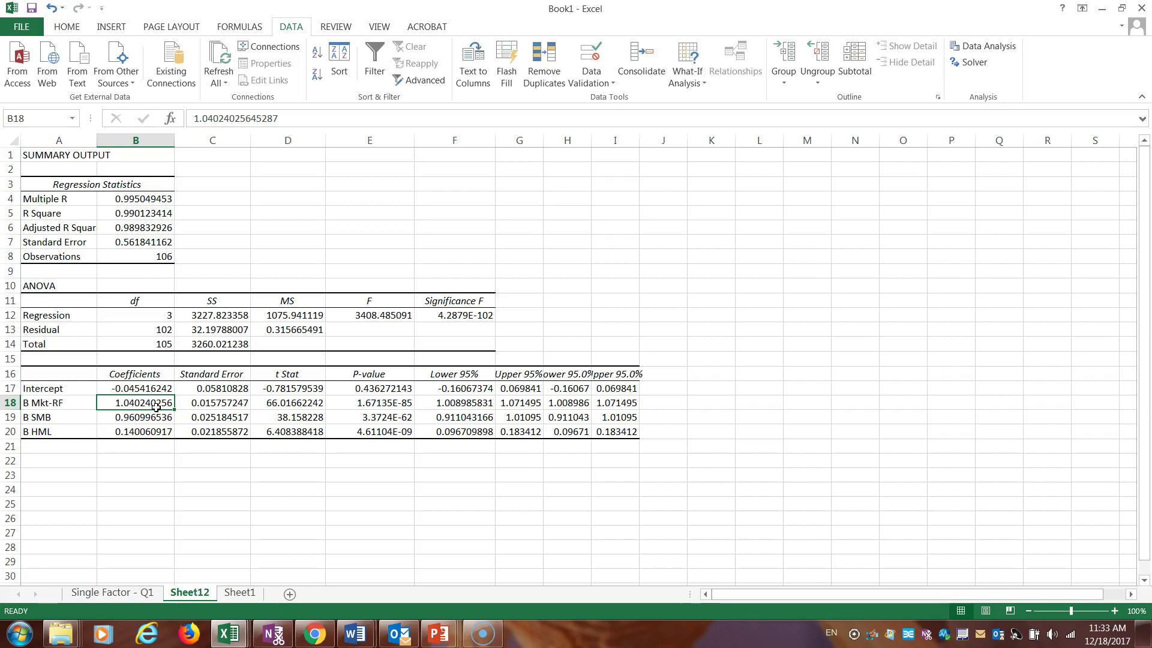
{"action": "left_click", "coordinate": [144, 418]}
{"action": "left_click", "coordinate": [138, 432]}
{"action": "left_click", "coordinate": [48, 419]}
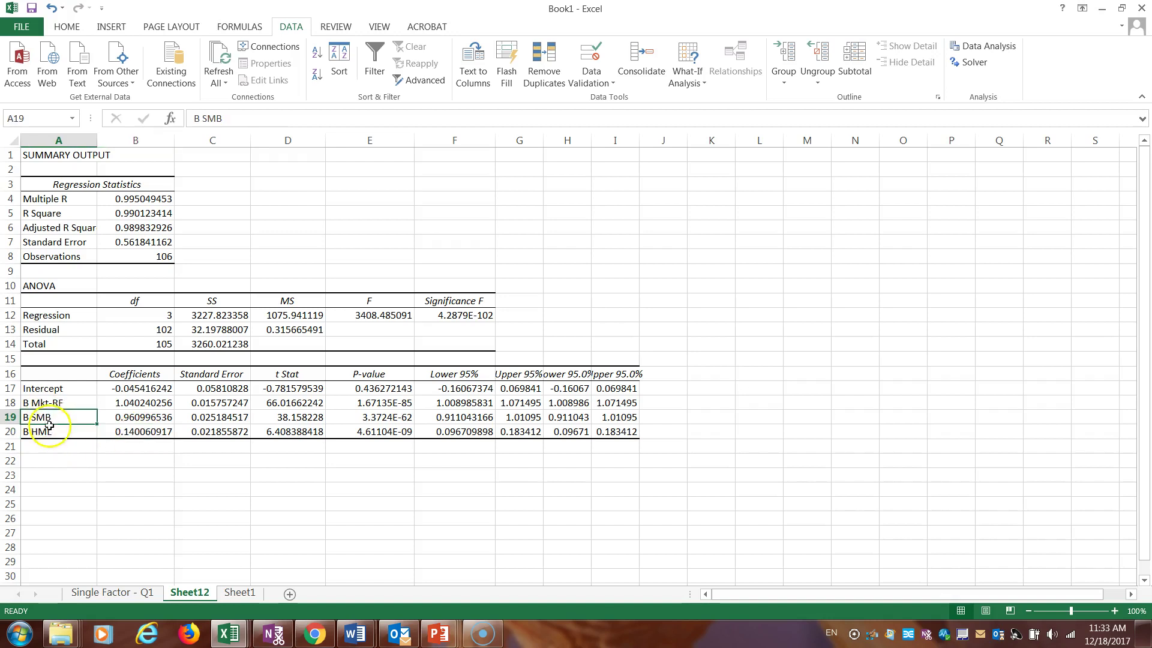
{"action": "left_click", "coordinate": [54, 429]}
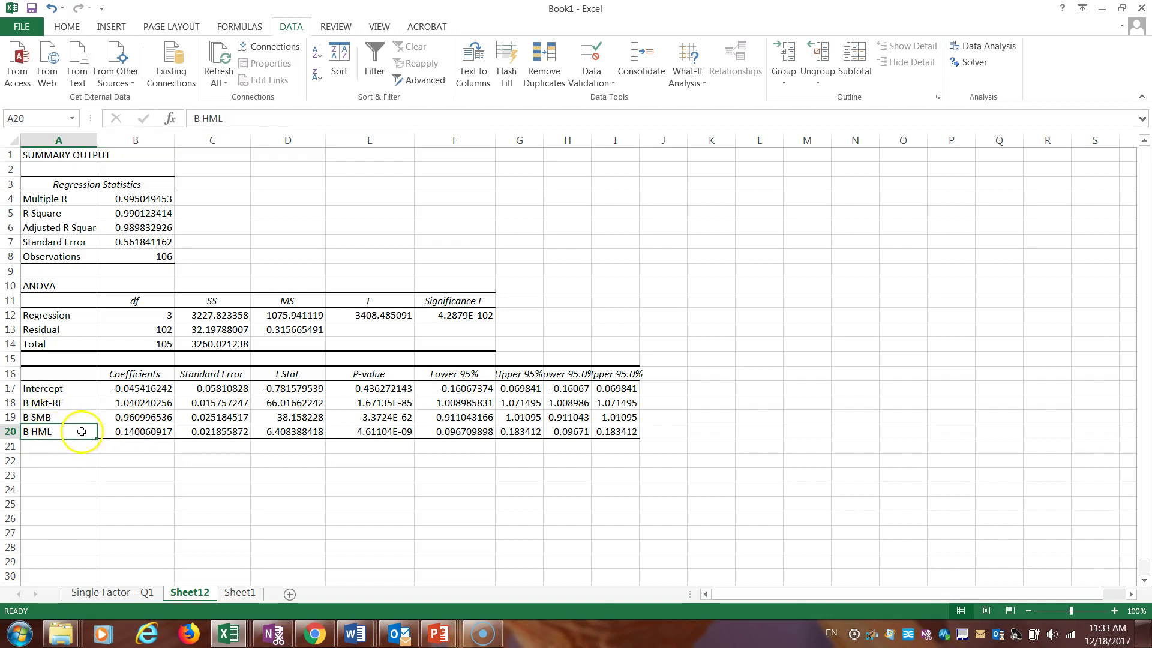
{"action": "left_click", "coordinate": [119, 430]}
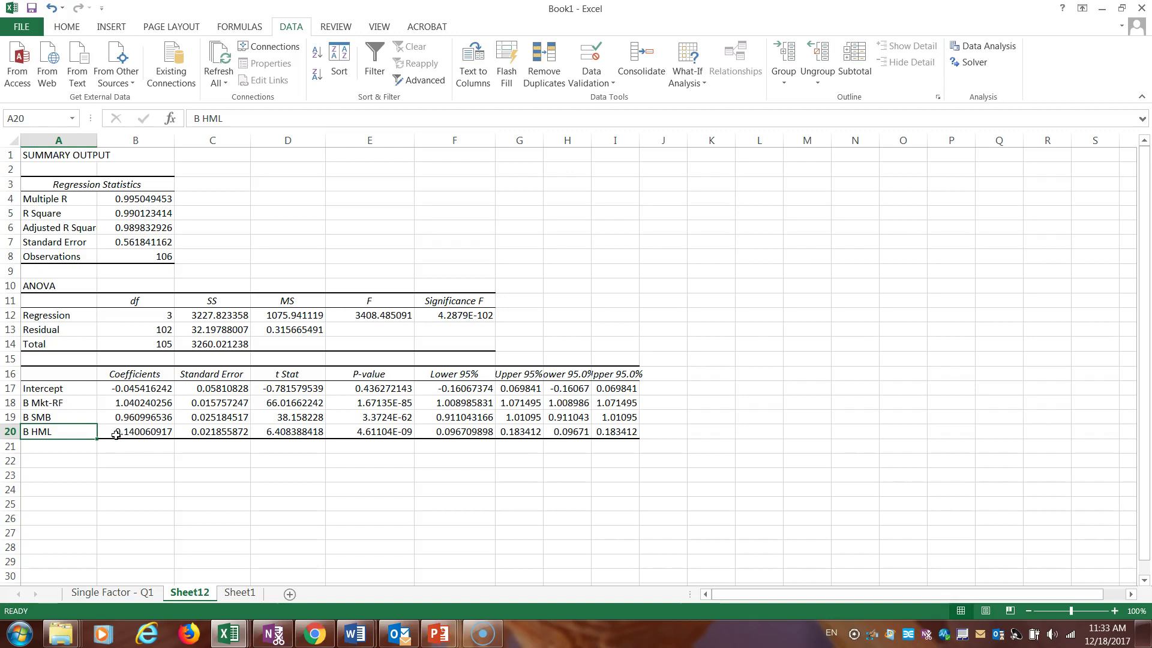
{"action": "left_click", "coordinate": [129, 416]}
{"action": "left_click", "coordinate": [75, 418]}
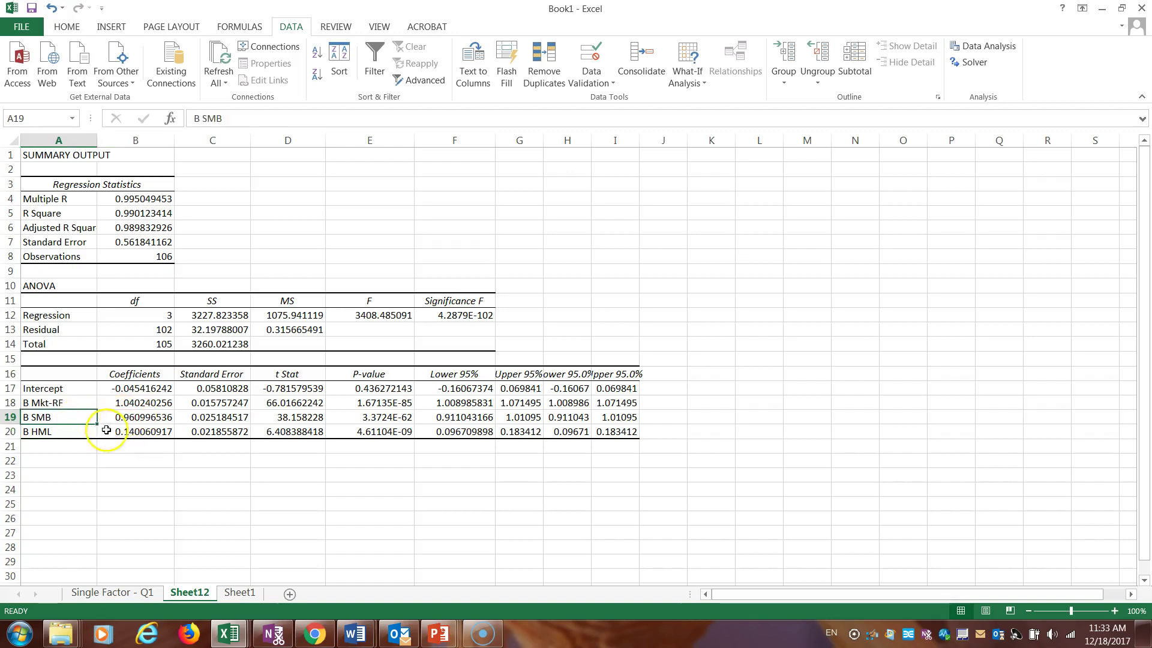
{"action": "left_click", "coordinate": [81, 433]}
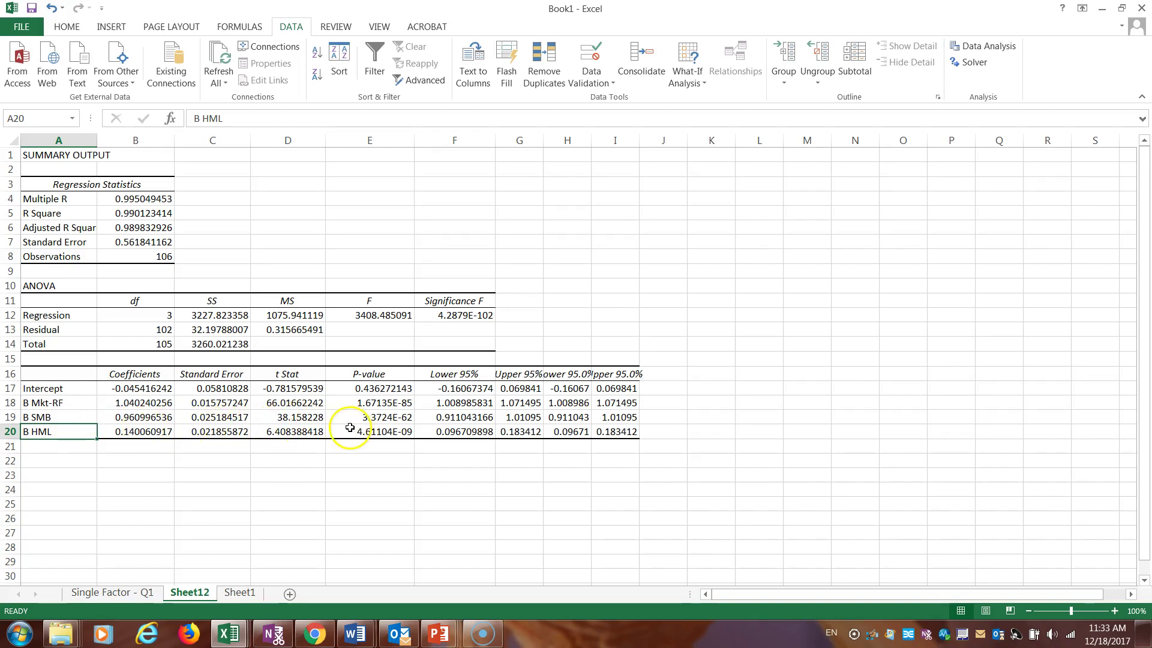
{"action": "left_click", "coordinate": [303, 419]}
{"action": "left_click", "coordinate": [306, 433]}
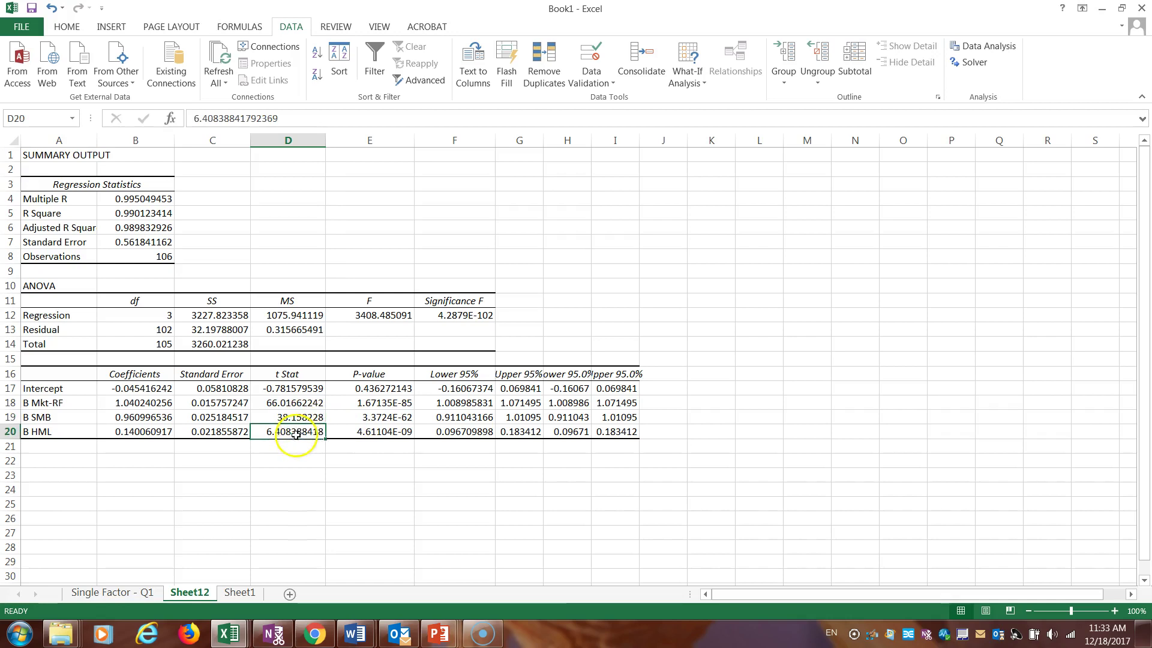
{"action": "left_click", "coordinate": [387, 421]}
{"action": "left_click", "coordinate": [387, 430]}
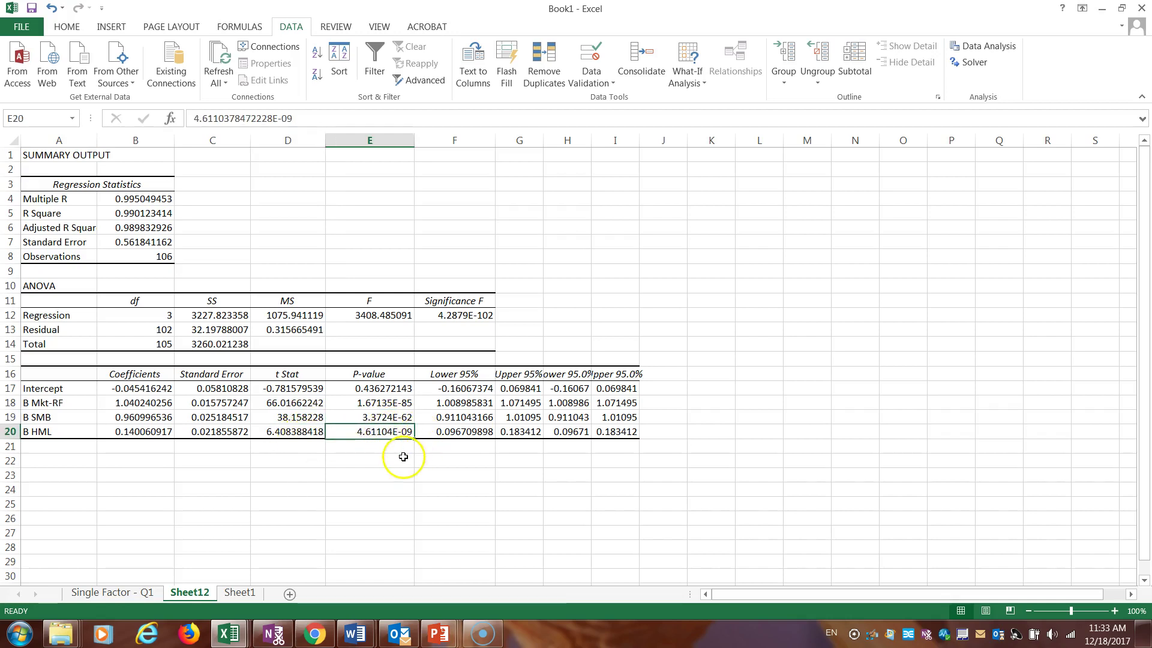
Step: Compare the B HML and B SMB coefficients, check the B SMB t Stat, and review the factor labels up to B Mkt-RF
{"action": "left_click", "coordinate": [126, 431]}
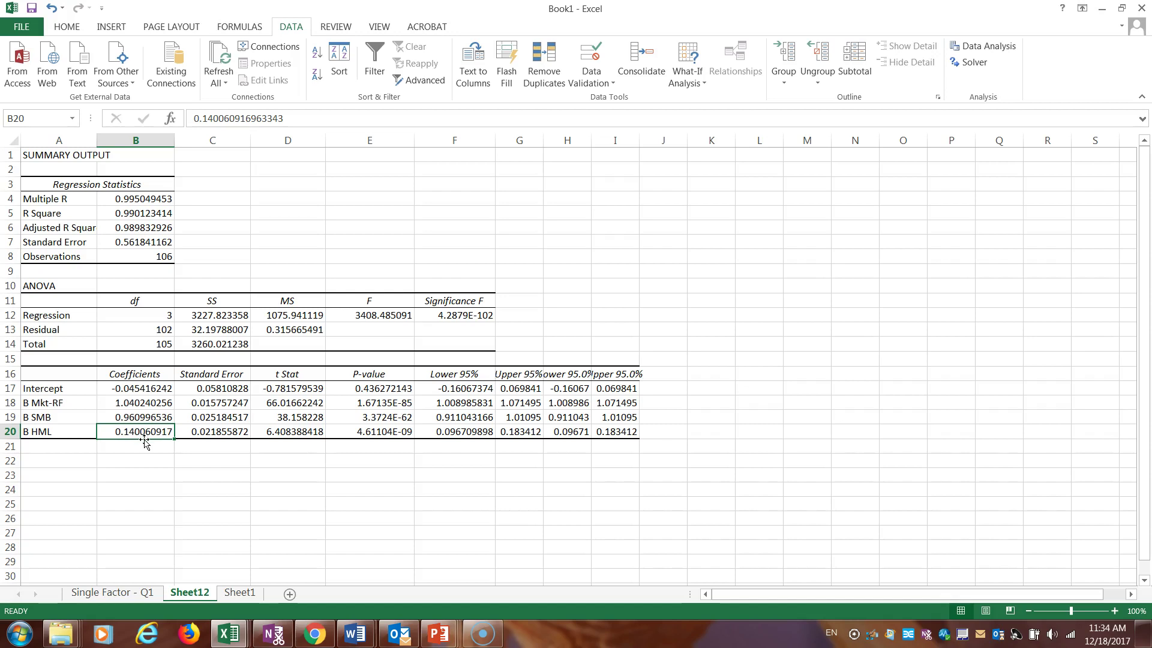
{"action": "left_click", "coordinate": [74, 417]}
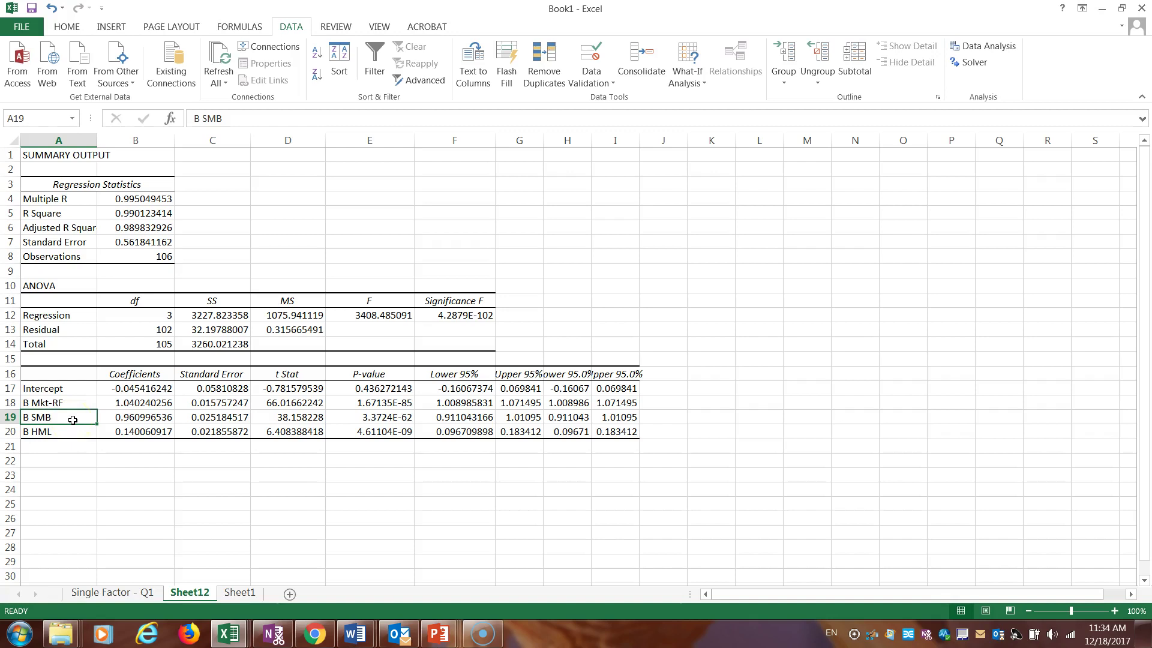
{"action": "left_click", "coordinate": [158, 425]}
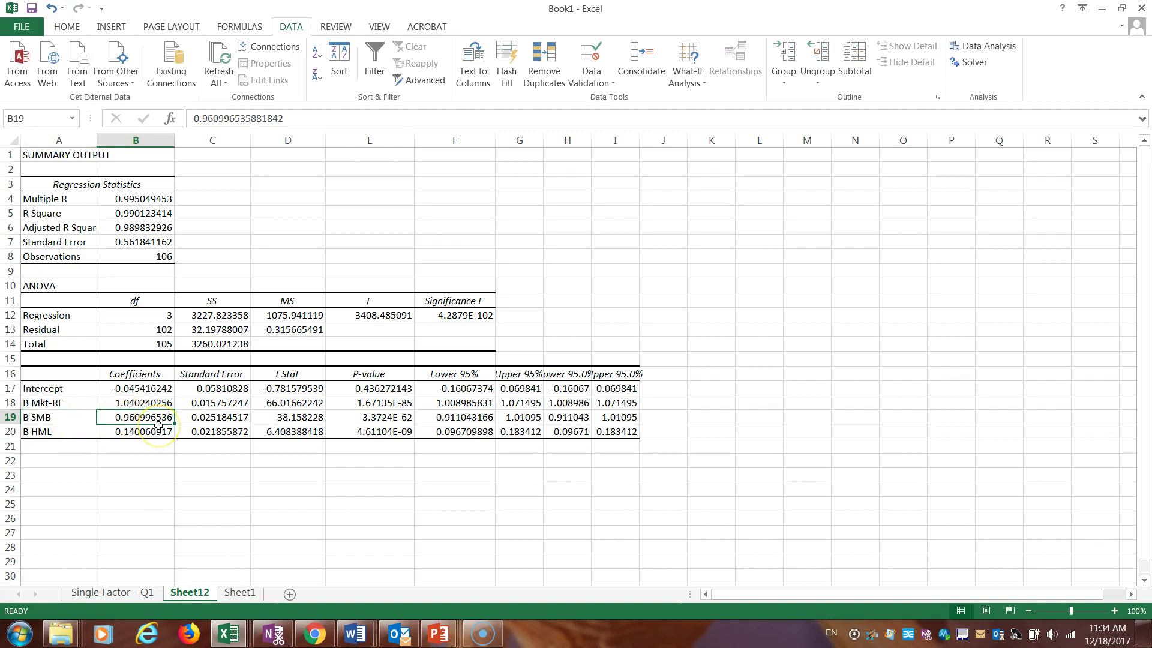
{"action": "left_click", "coordinate": [154, 432]}
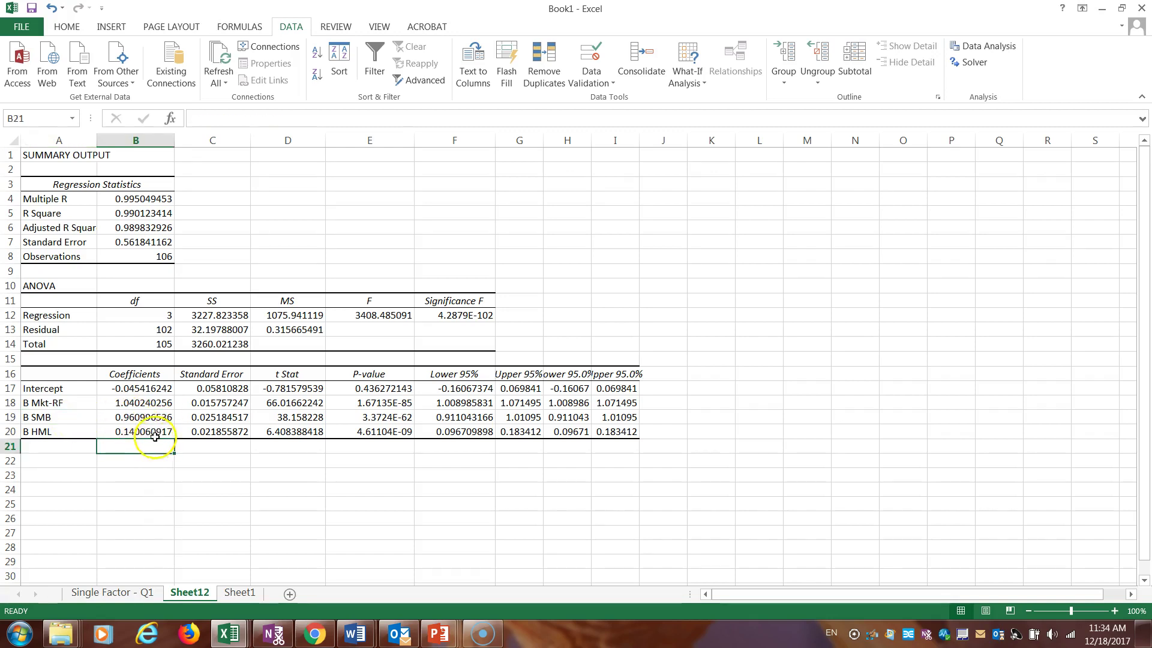
{"action": "left_click", "coordinate": [157, 418]}
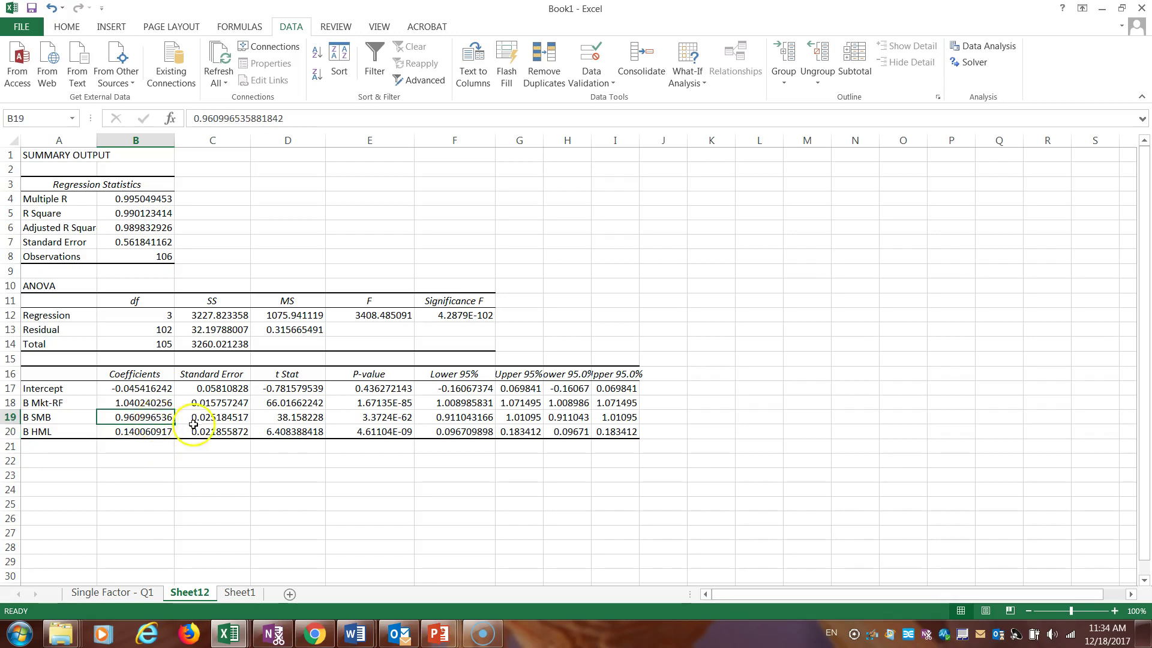
{"action": "left_click", "coordinate": [293, 419]}
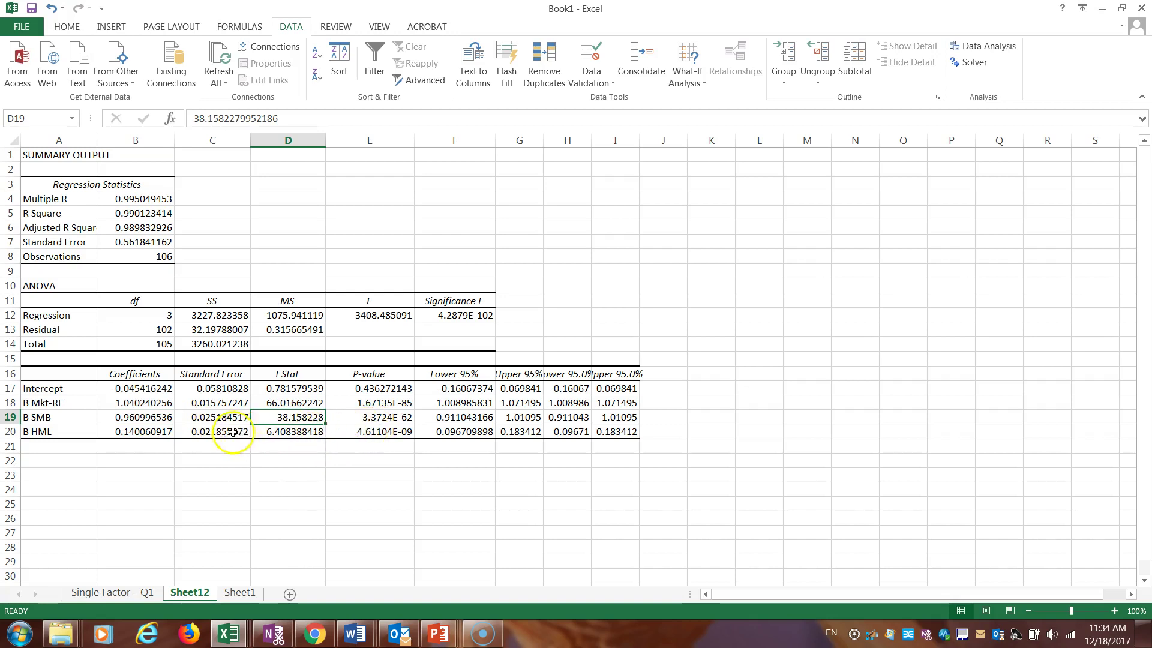
{"action": "left_click", "coordinate": [153, 420]}
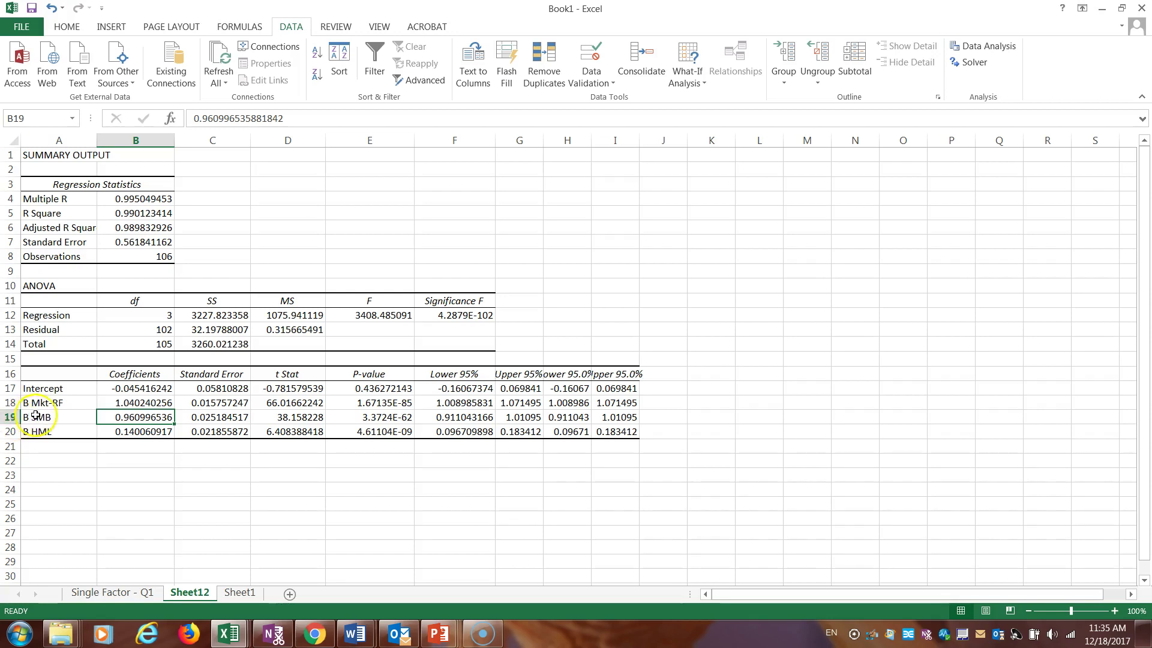
{"action": "left_click", "coordinate": [63, 418]}
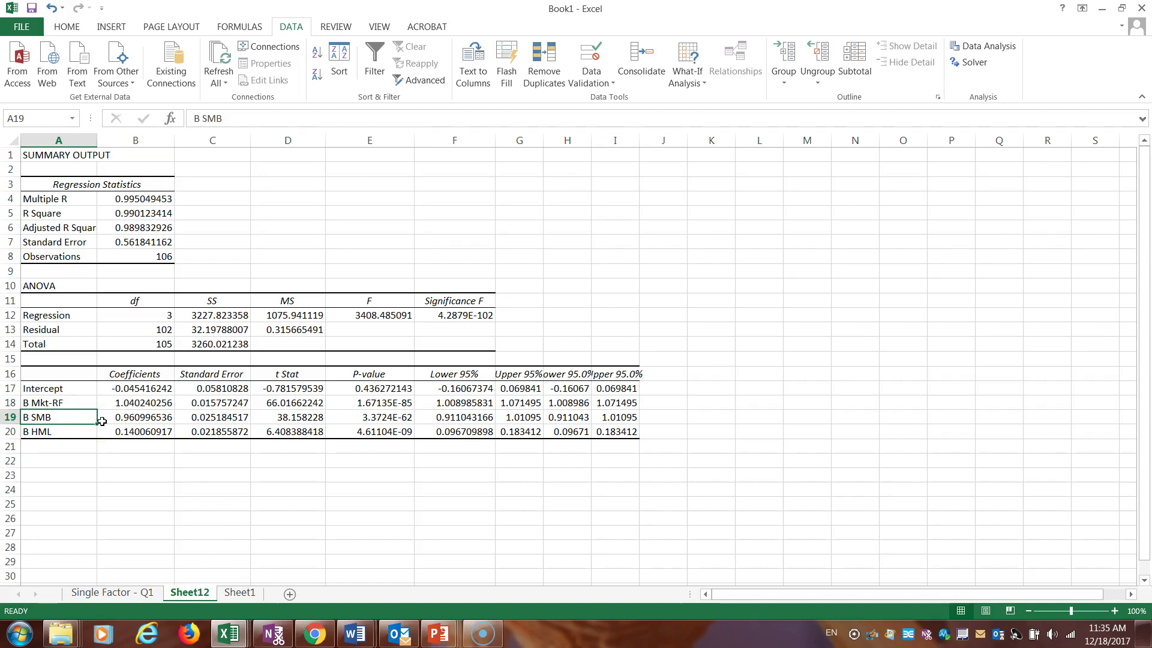
{"action": "left_click", "coordinate": [57, 403]}
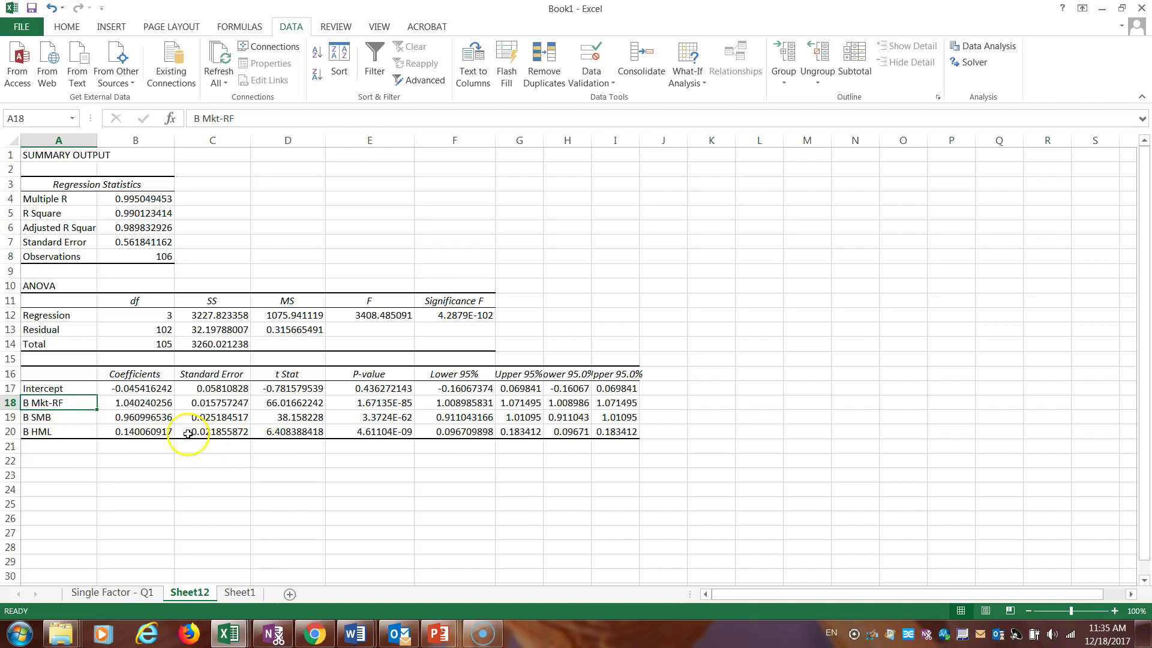
Step: Examine the three-factor intercept and its P-value, and compare the intercept with the one on the Single Factor - Q1 sheet
{"action": "left_click", "coordinate": [150, 388]}
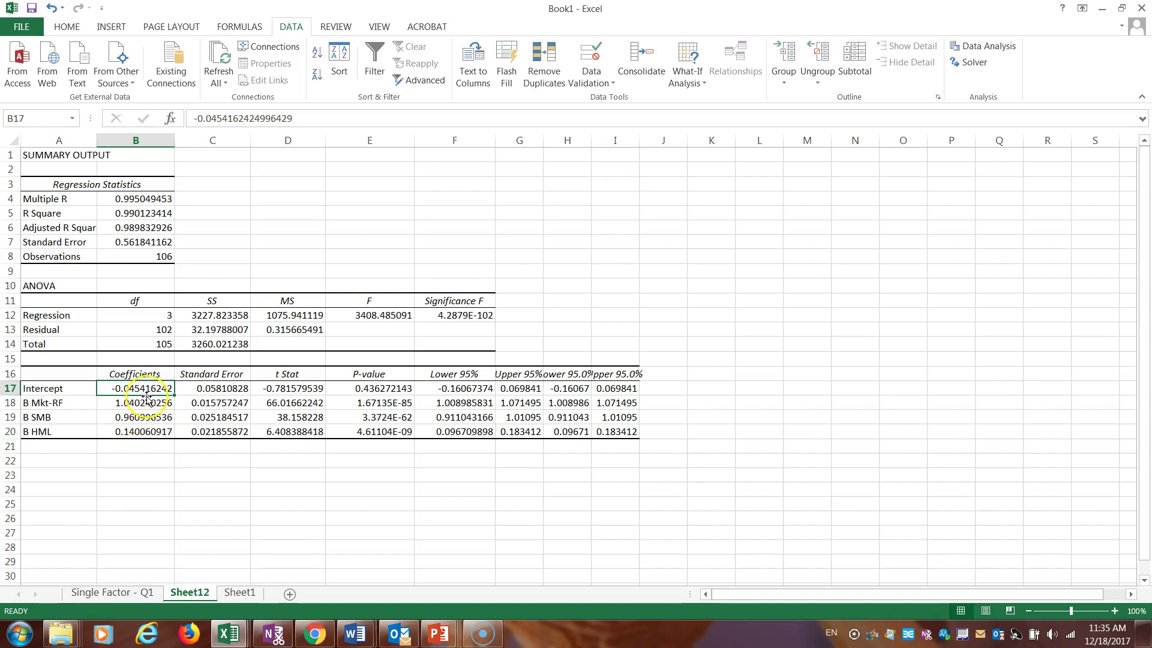
{"action": "left_click", "coordinate": [390, 402]}
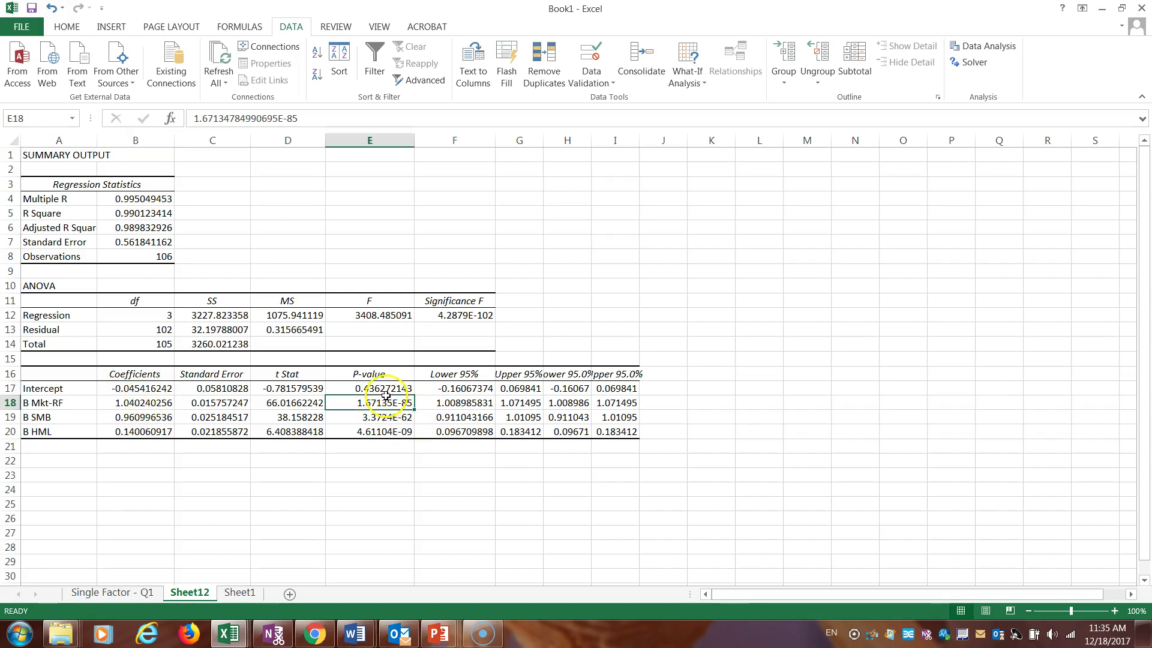
{"action": "left_click", "coordinate": [387, 388]}
{"action": "left_click", "coordinate": [135, 593]}
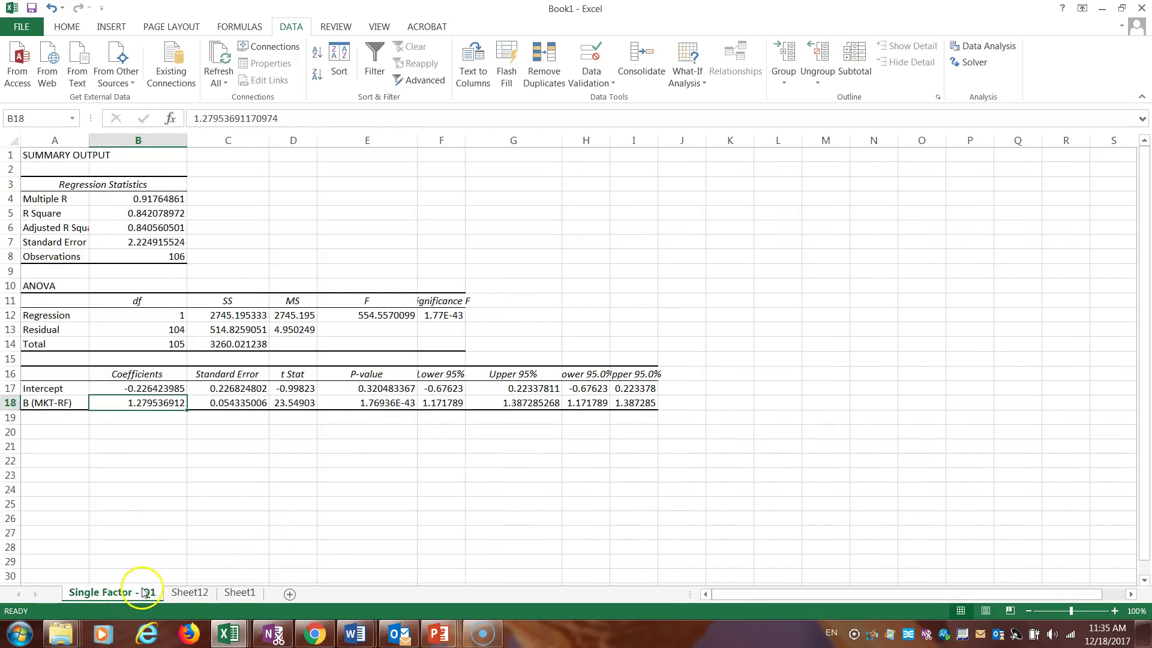
{"action": "left_click", "coordinate": [178, 390]}
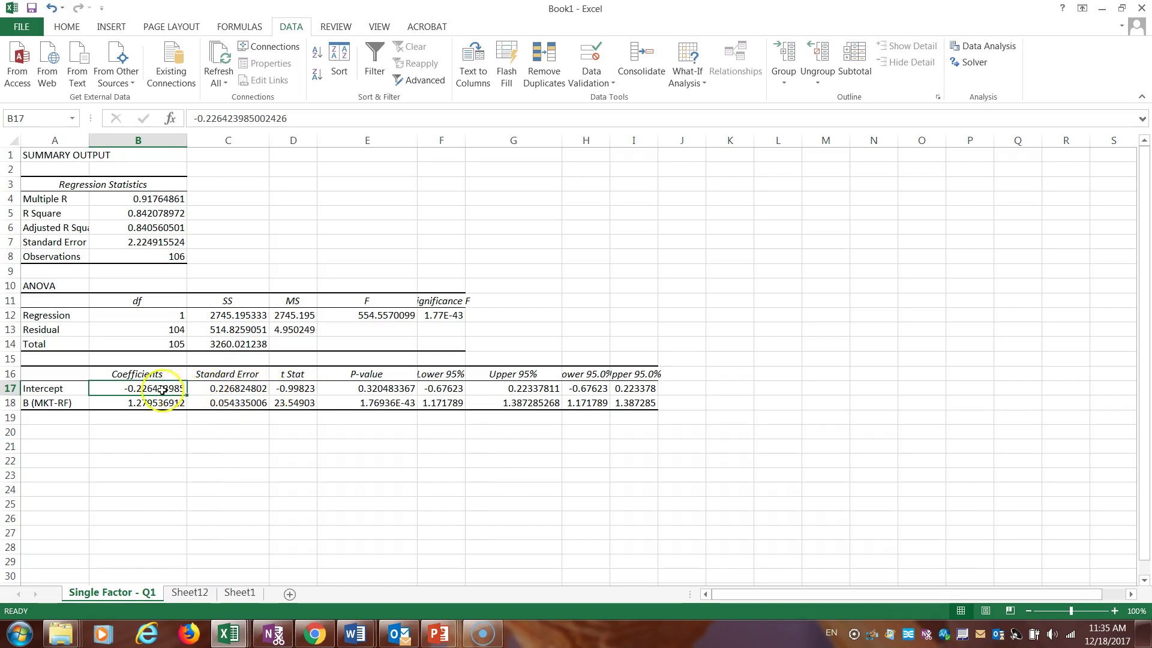
Step: Compare the intercept's P-value on the Single Factor - Q1 sheet with Sheet12's intercept and P-value, and review Sheet12's B Mkt-RF, B SMB and B HML labels
{"action": "left_click", "coordinate": [356, 388]}
{"action": "left_click", "coordinate": [191, 593]}
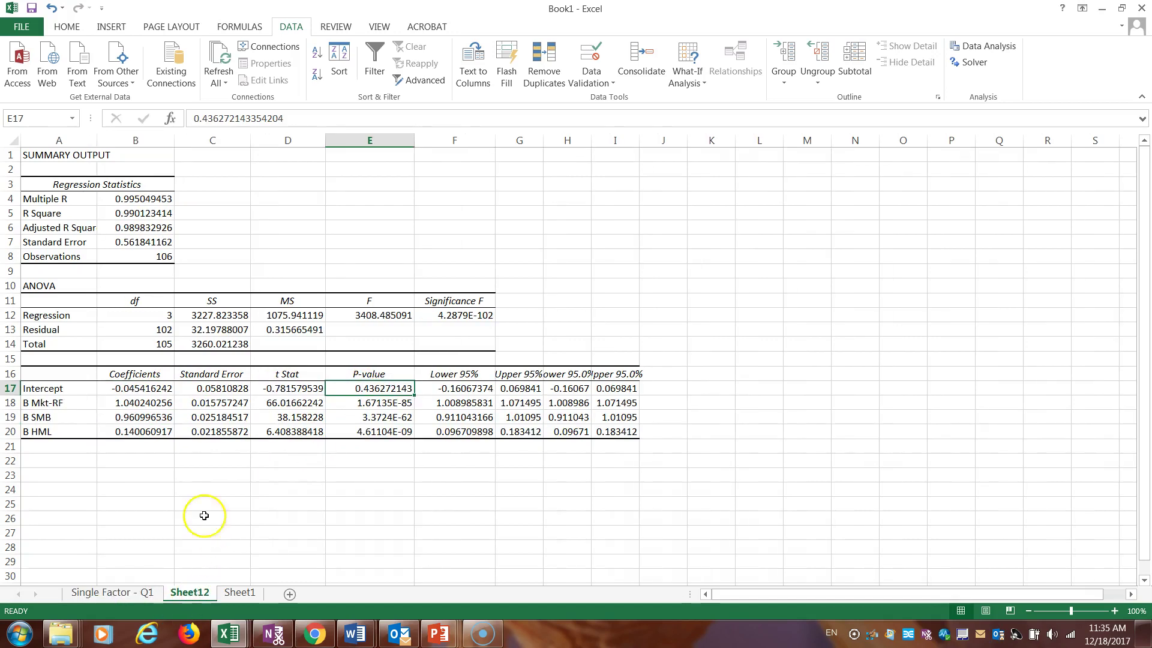
{"action": "left_click", "coordinate": [156, 387]}
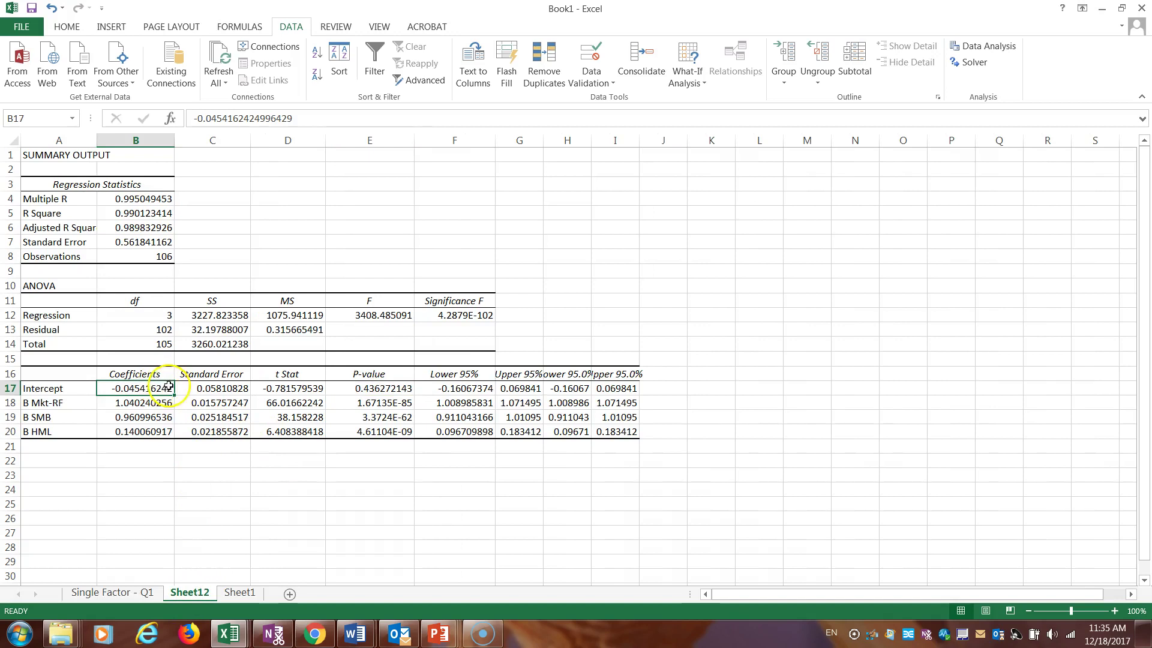
{"action": "left_click", "coordinate": [358, 387]}
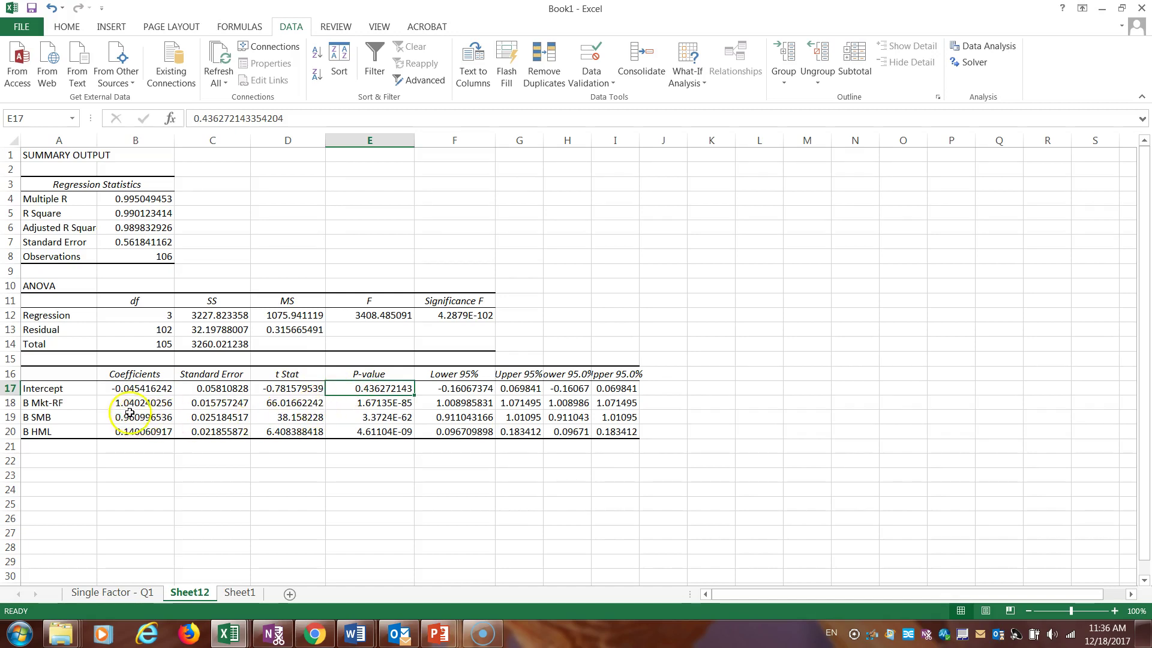
{"action": "left_click", "coordinate": [72, 421]}
{"action": "left_click", "coordinate": [71, 431]}
{"action": "left_click", "coordinate": [69, 405]}
{"action": "left_click", "coordinate": [70, 417]}
{"action": "left_click", "coordinate": [70, 432]}
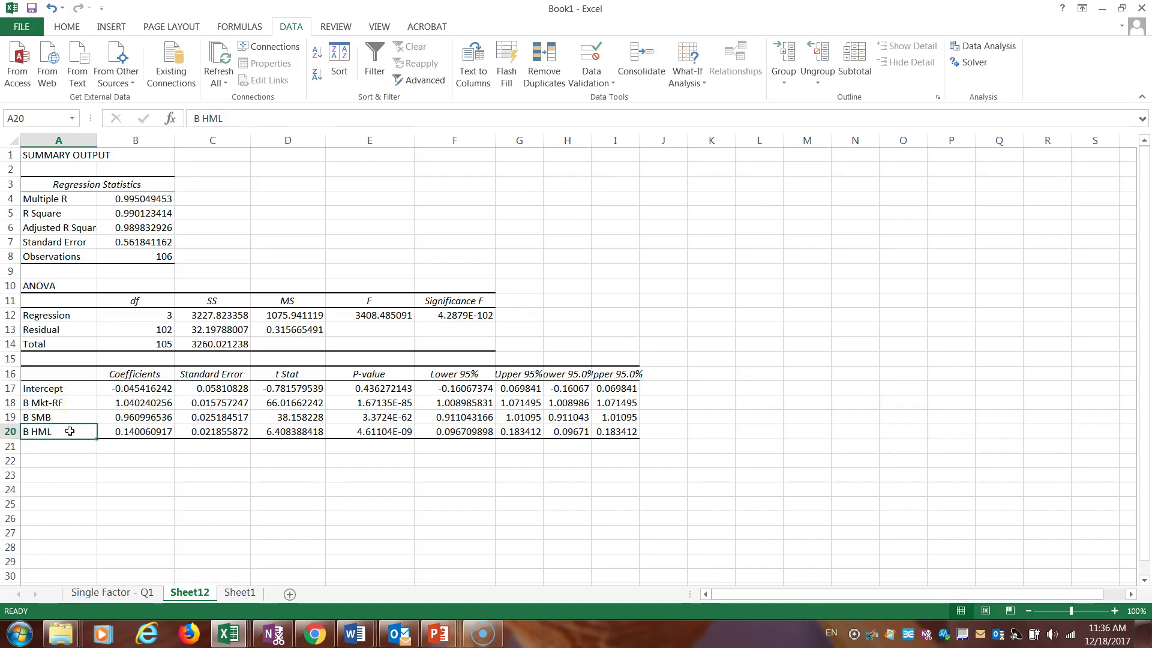
Step: Compare the R Square of the three-factor regression on Sheet12 with the one on the Single Factor - Q1 sheet
{"action": "left_click", "coordinate": [162, 216]}
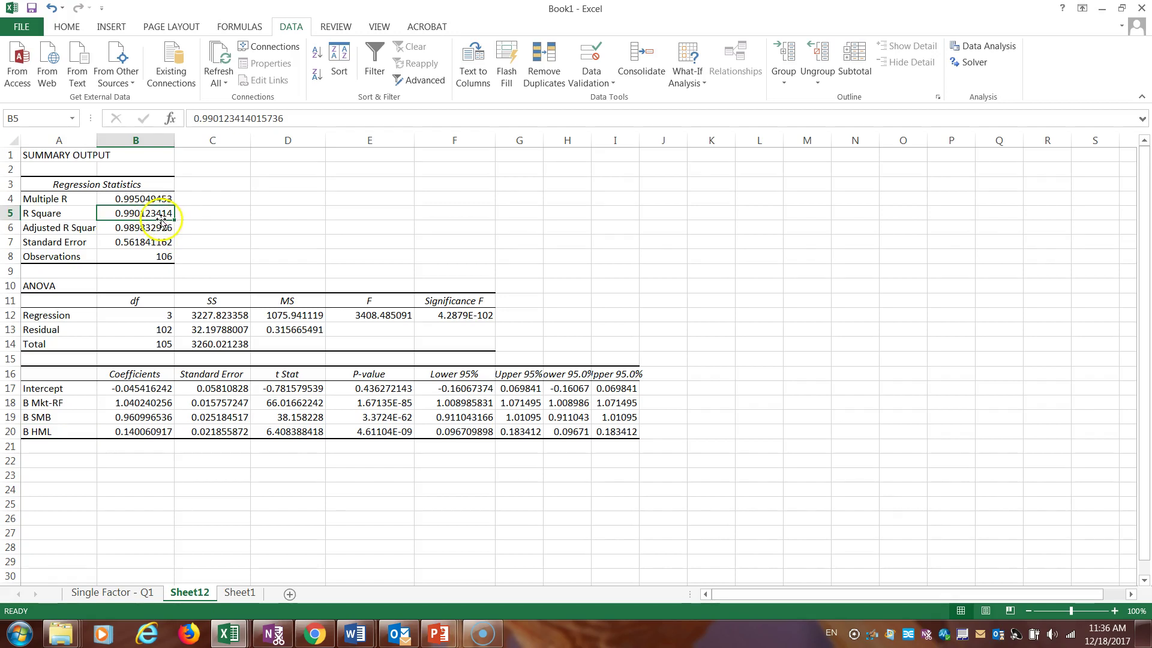
{"action": "left_click", "coordinate": [154, 598]}
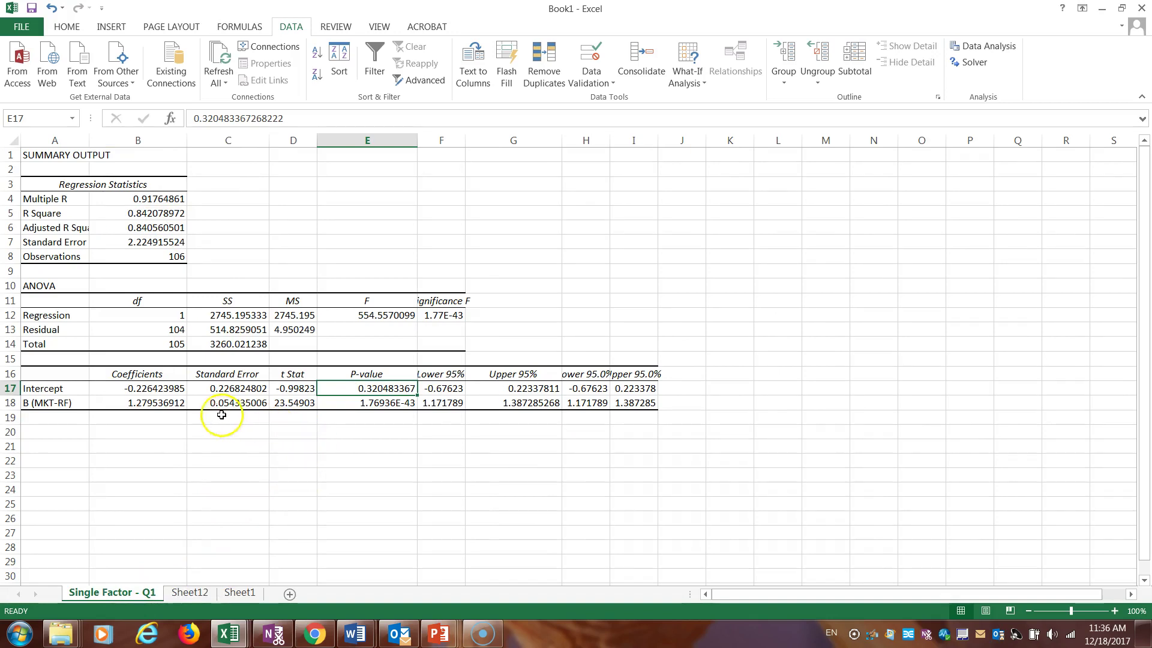
{"action": "left_click", "coordinate": [163, 218]}
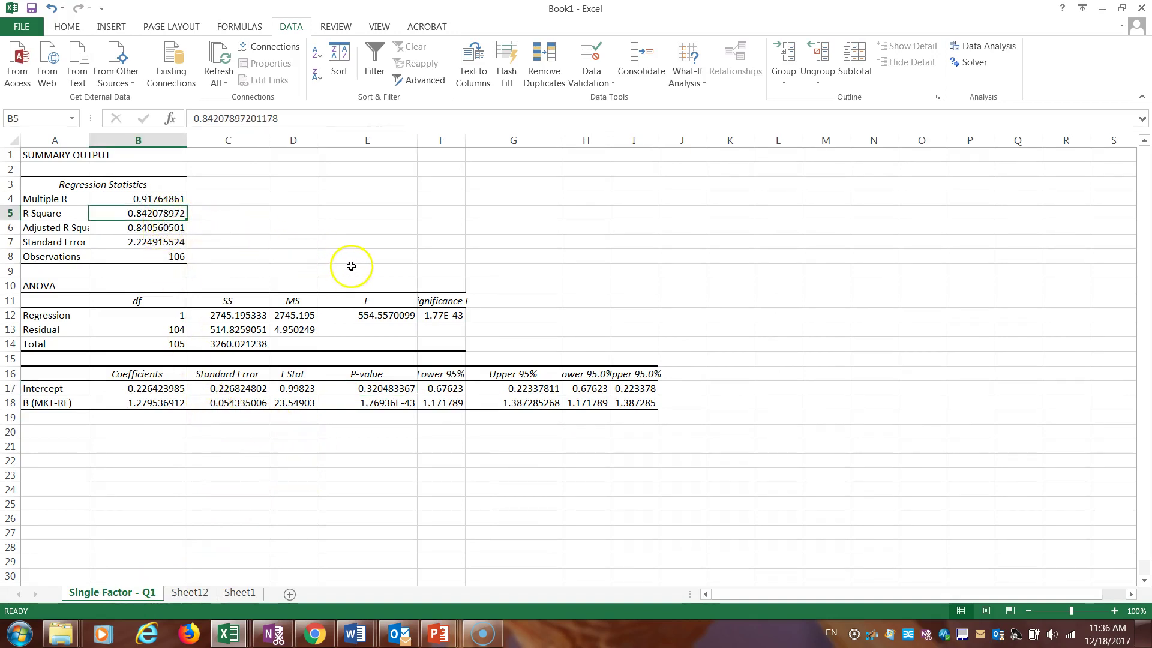
{"action": "left_click", "coordinate": [198, 597]}
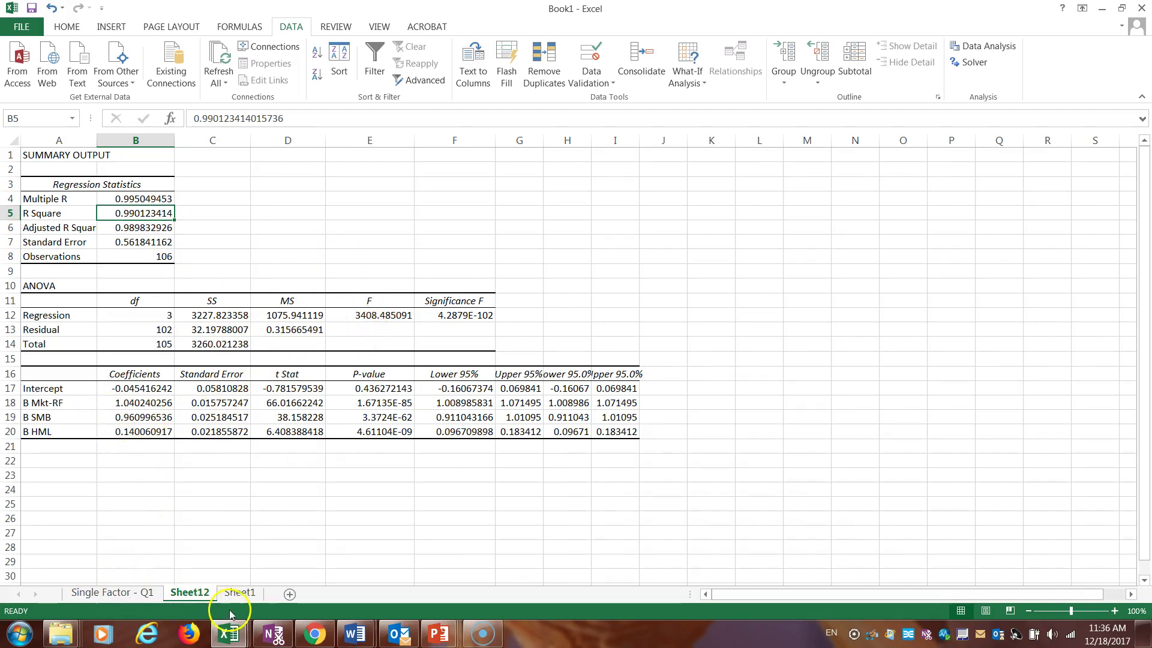
Step: Review the IPOSX - R, IPOSX -R(Basis), IPOSX-ER and ValueFund-ER(Basis) columns on Sheet1
{"action": "left_click", "coordinate": [239, 593]}
{"action": "scroll", "coordinate": [387, 512], "scroll_direction": "up", "scroll_amount": 20}
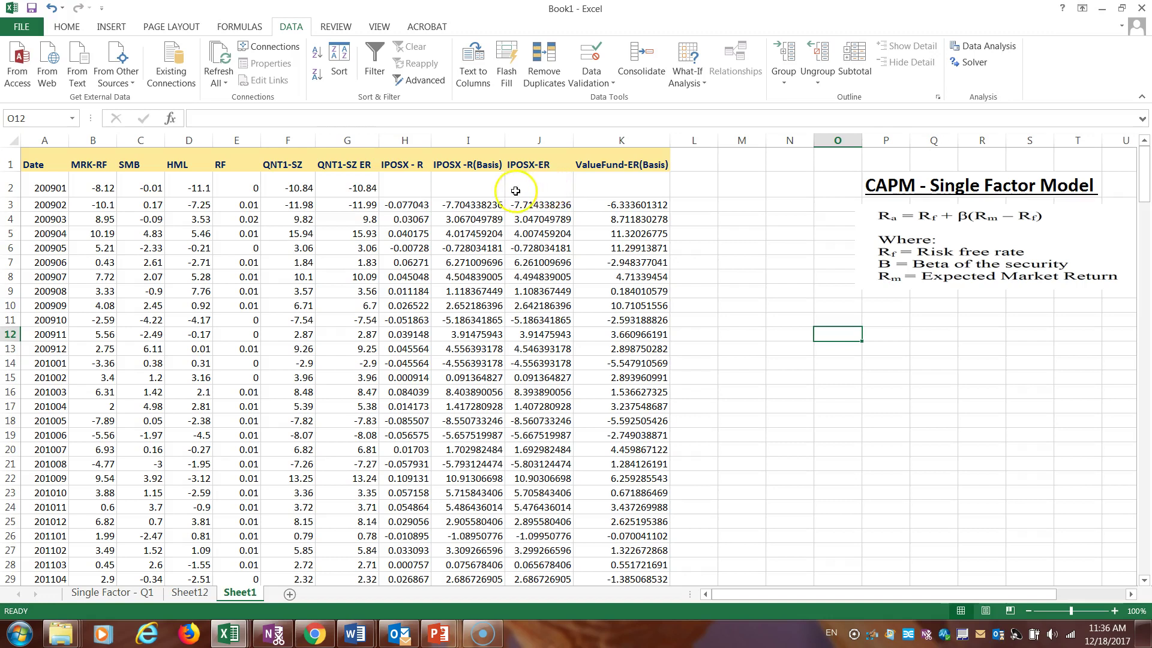
{"action": "left_click", "coordinate": [405, 141]}
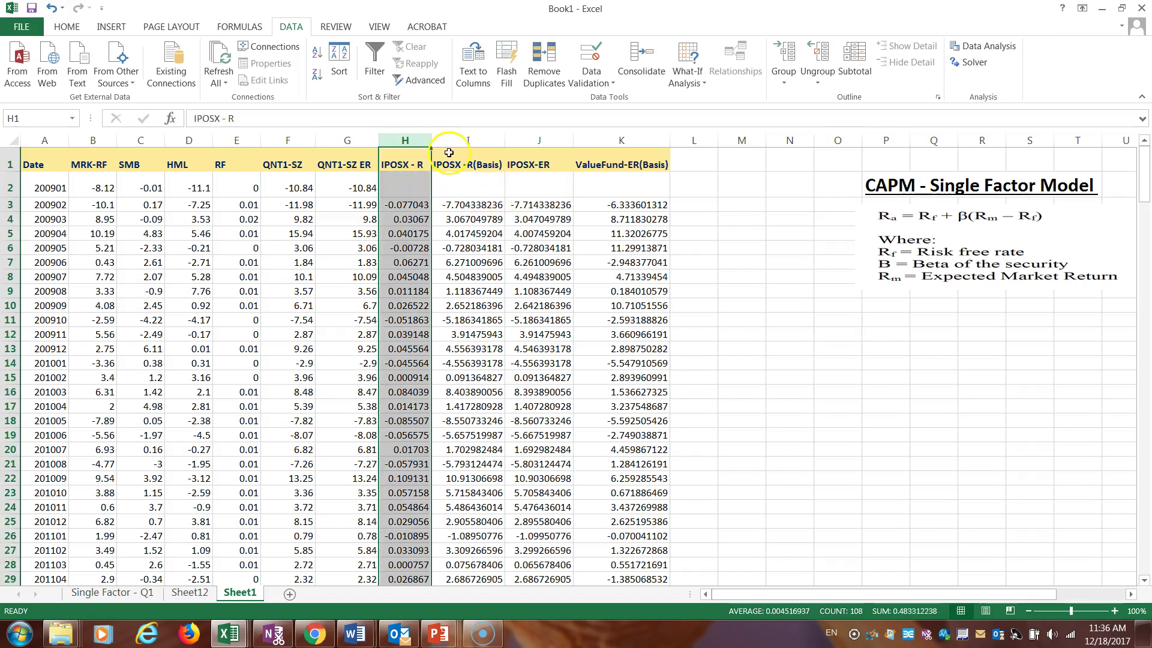
{"action": "left_click", "coordinate": [467, 142]}
{"action": "left_click", "coordinate": [540, 141]}
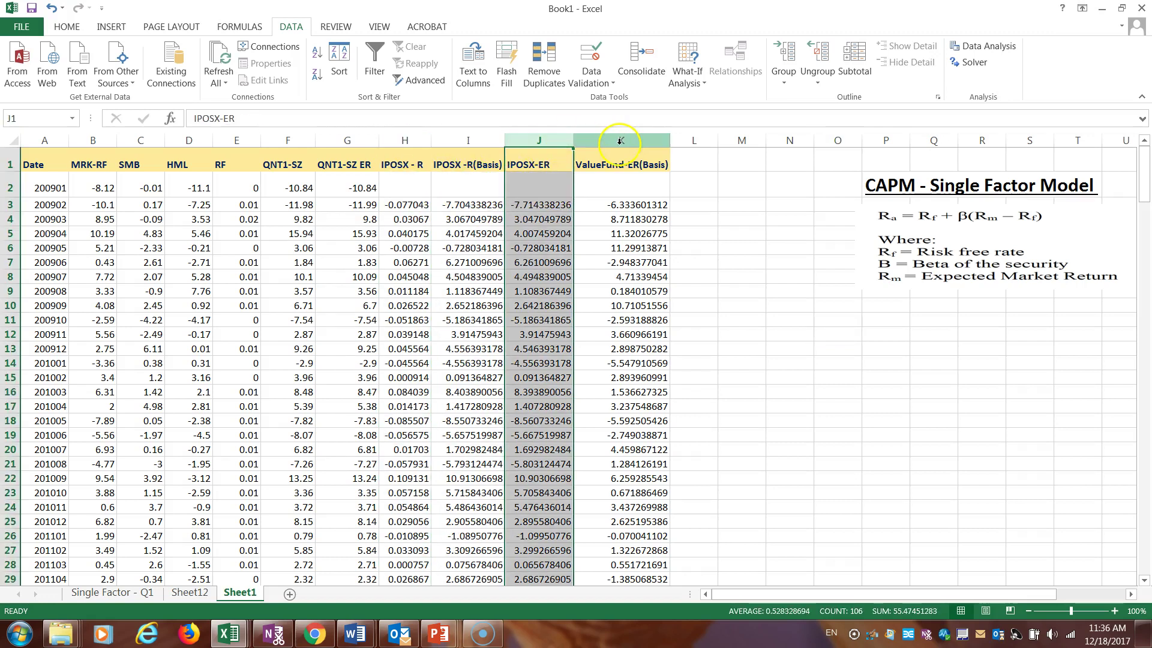
{"action": "left_click", "coordinate": [623, 142]}
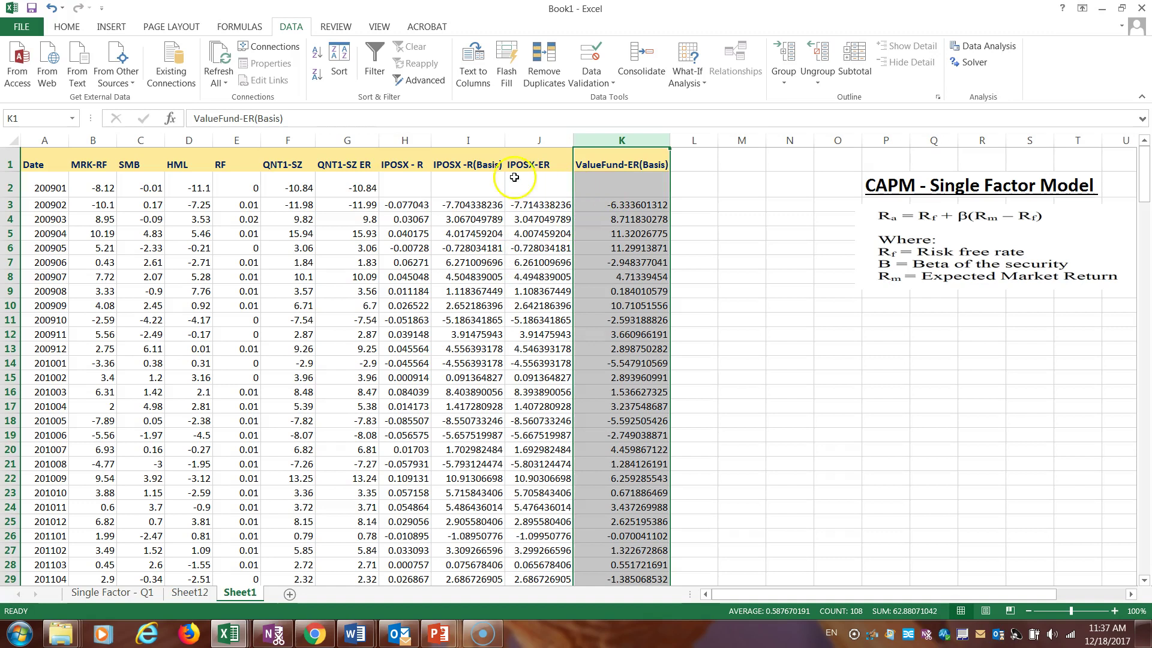
Step: Compare the IPOSX - R and IPOSX -R(Basis) columns with the QNT1-SZ and QNT1-SZ ER columns
{"action": "left_click_drag", "start_coordinate": [414, 248], "coordinate": [411, 234]}
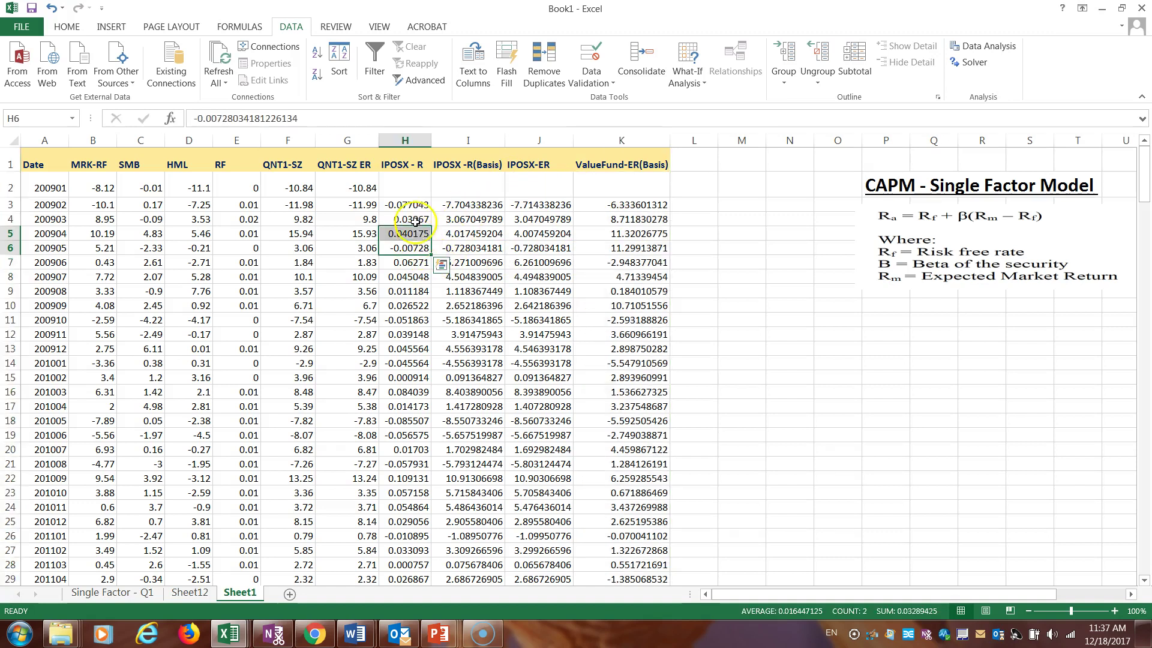
{"action": "left_click", "coordinate": [411, 156]}
{"action": "key", "text": "ctrl+shift+Down"}
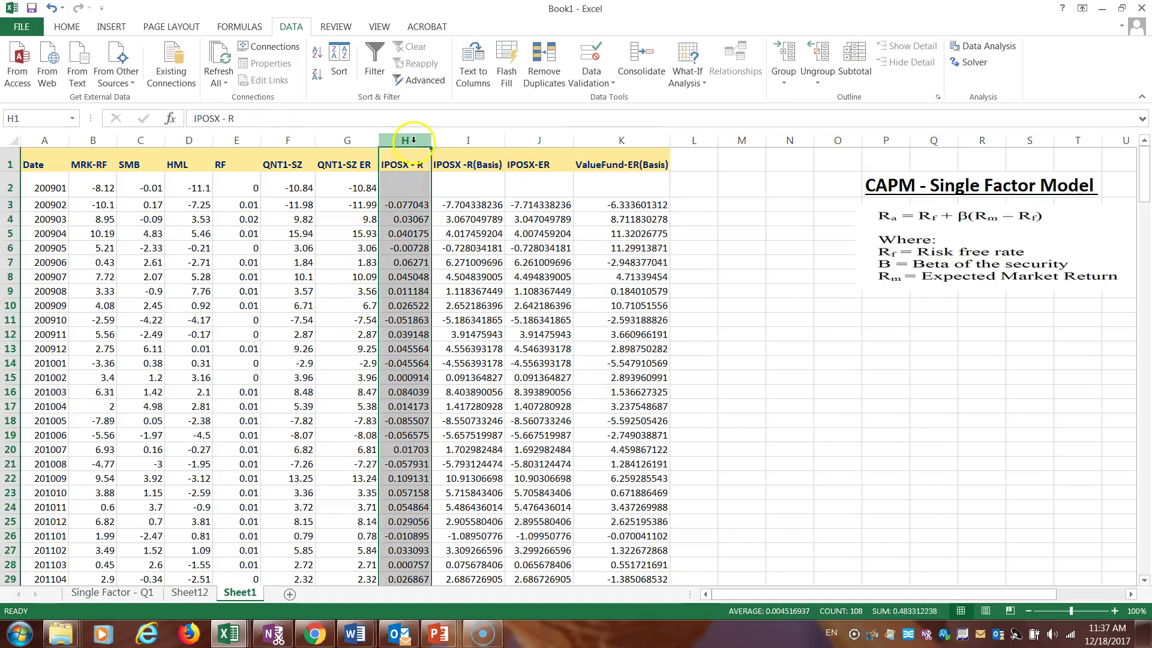
{"action": "left_click", "coordinate": [452, 142]}
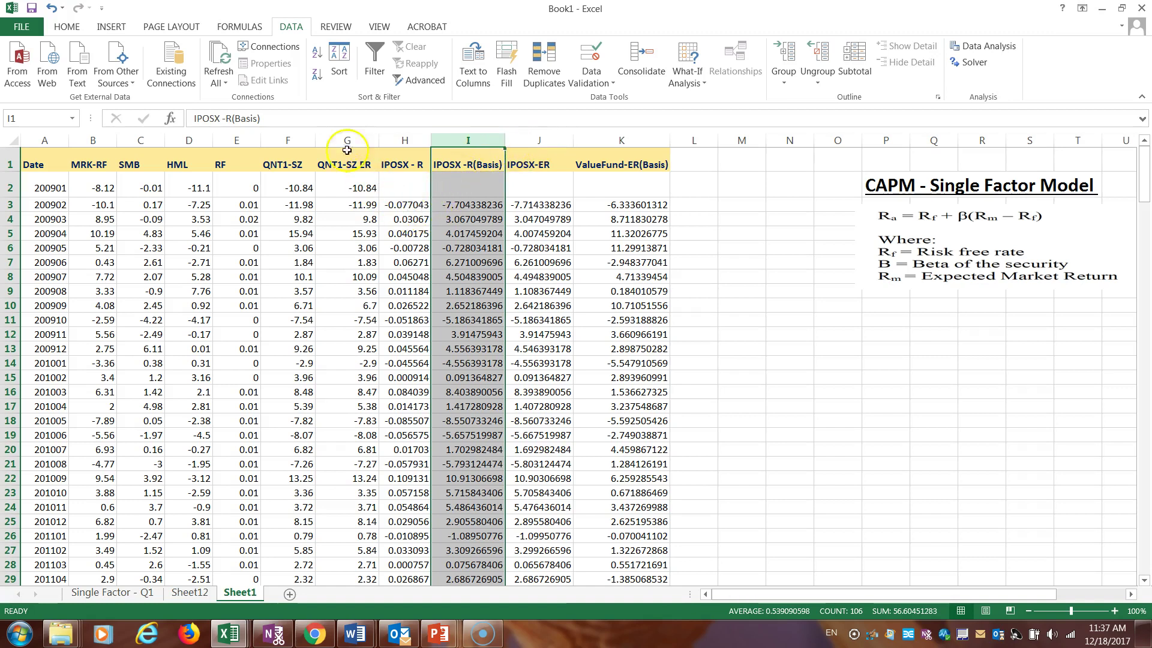
{"action": "left_click_drag", "start_coordinate": [290, 140], "coordinate": [321, 141]}
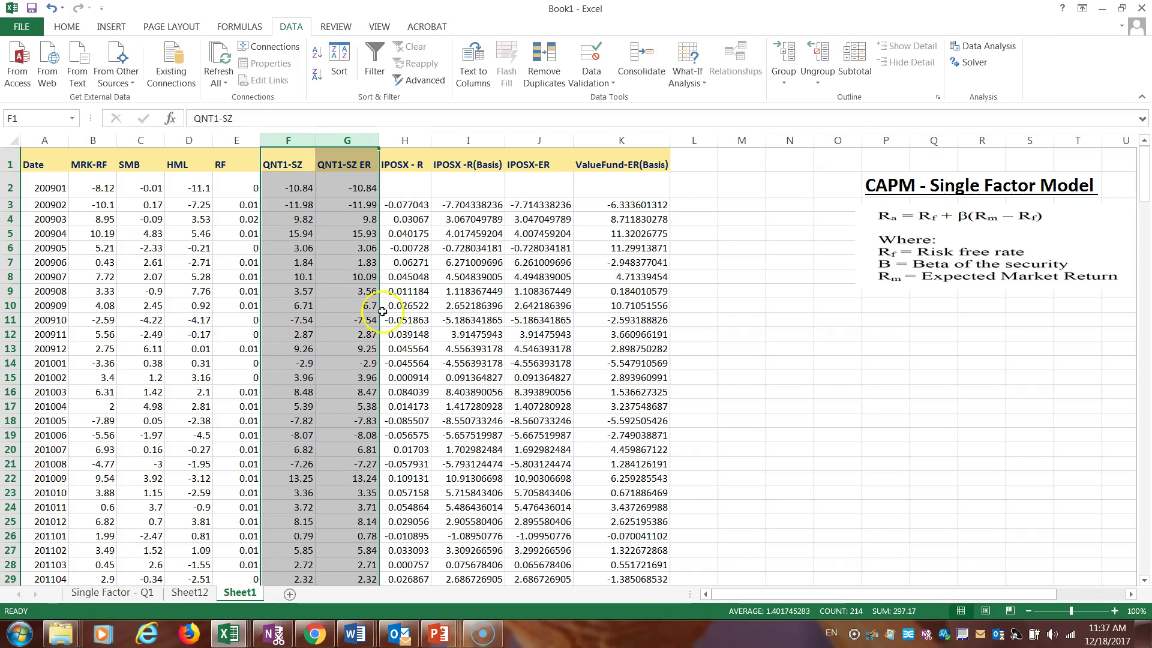
Step: Examine how the IPOSX columns build on each other, checking the basis conversion formula in I5 and the excess return formula in J3
{"action": "left_click", "coordinate": [414, 141]}
{"action": "left_click", "coordinate": [452, 141]}
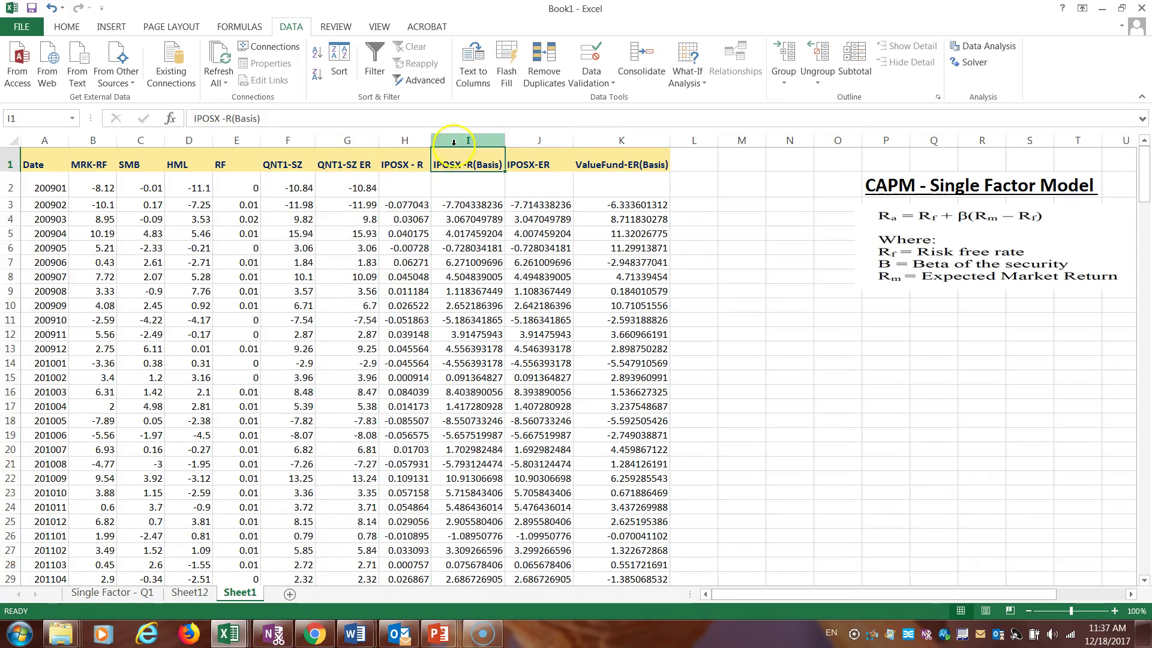
{"action": "left_click_drag", "start_coordinate": [401, 141], "coordinate": [510, 162]}
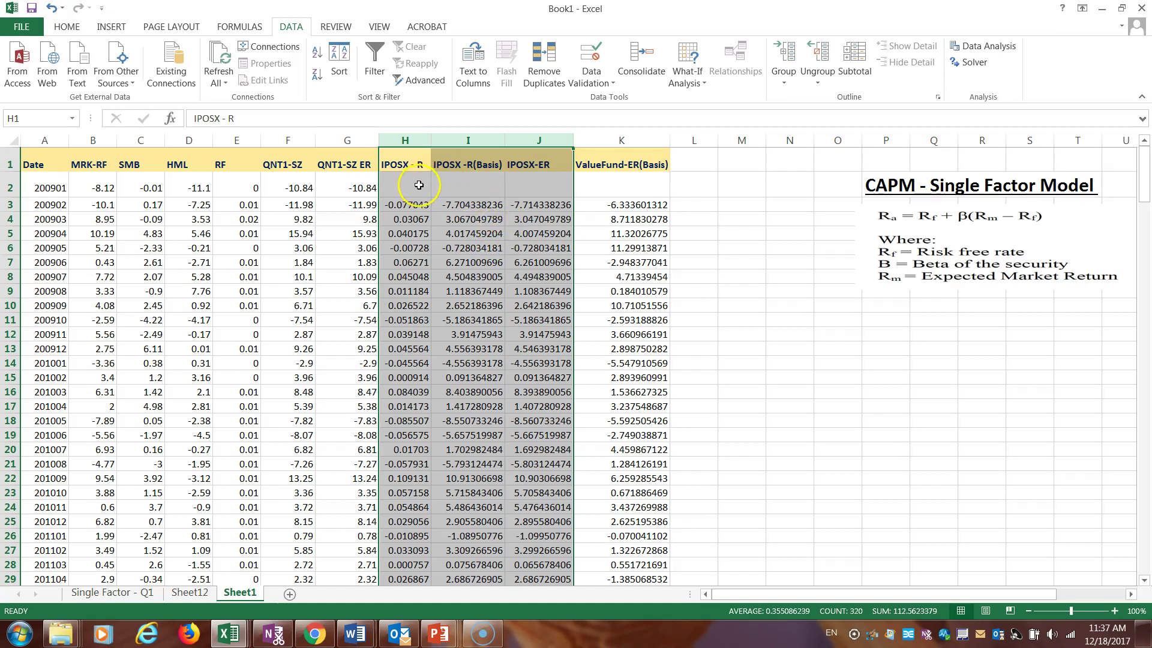
{"action": "left_click", "coordinate": [500, 230]}
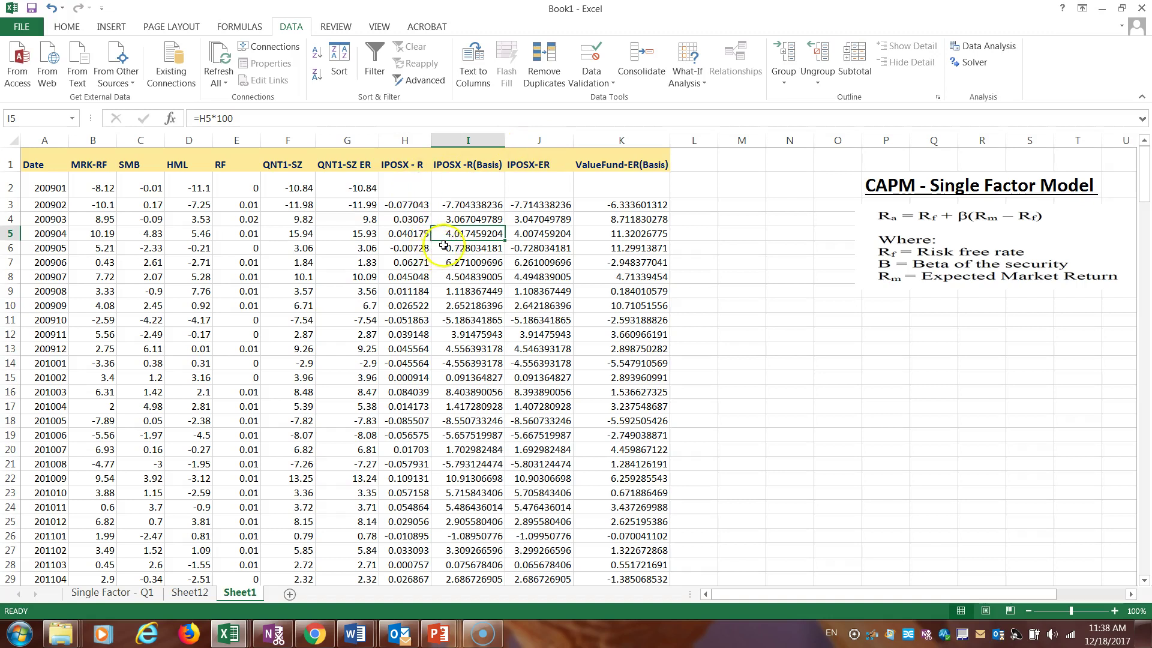
{"action": "left_click", "coordinate": [468, 142]}
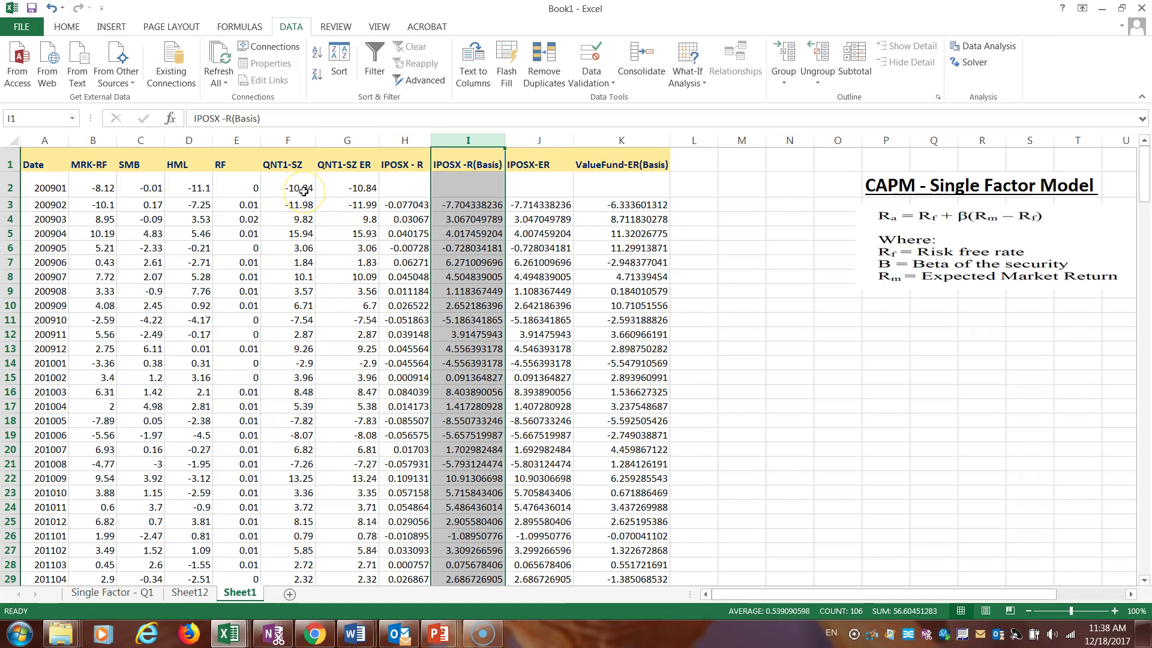
{"action": "left_click", "coordinate": [540, 205]}
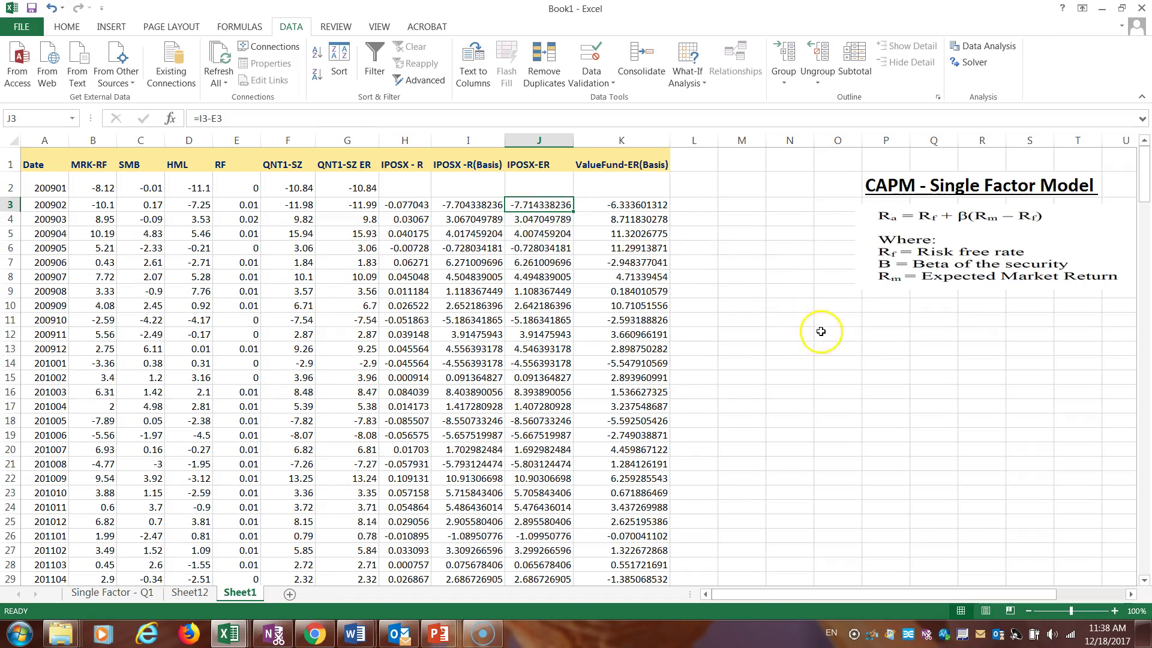
Step: Start a Regression analysis on Sheet1 with the IPOSX-ER values in J3:J107 as the Y range
{"action": "left_click", "coordinate": [804, 318]}
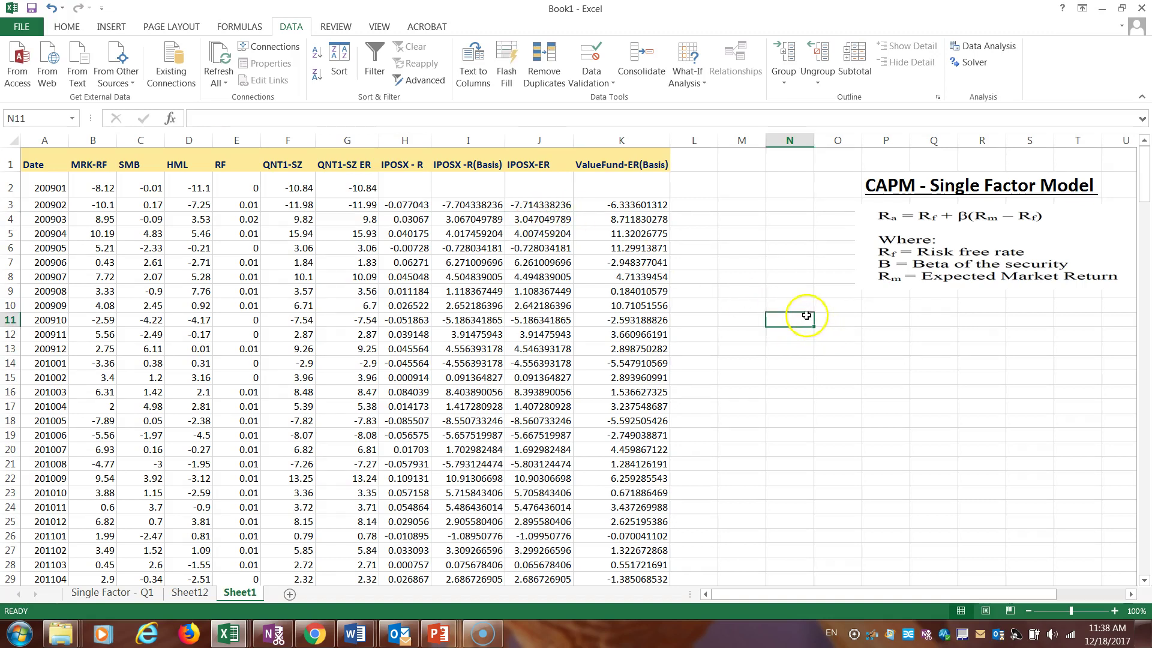
{"action": "left_click", "coordinate": [984, 50]}
{"action": "left_click", "coordinate": [1025, 401]}
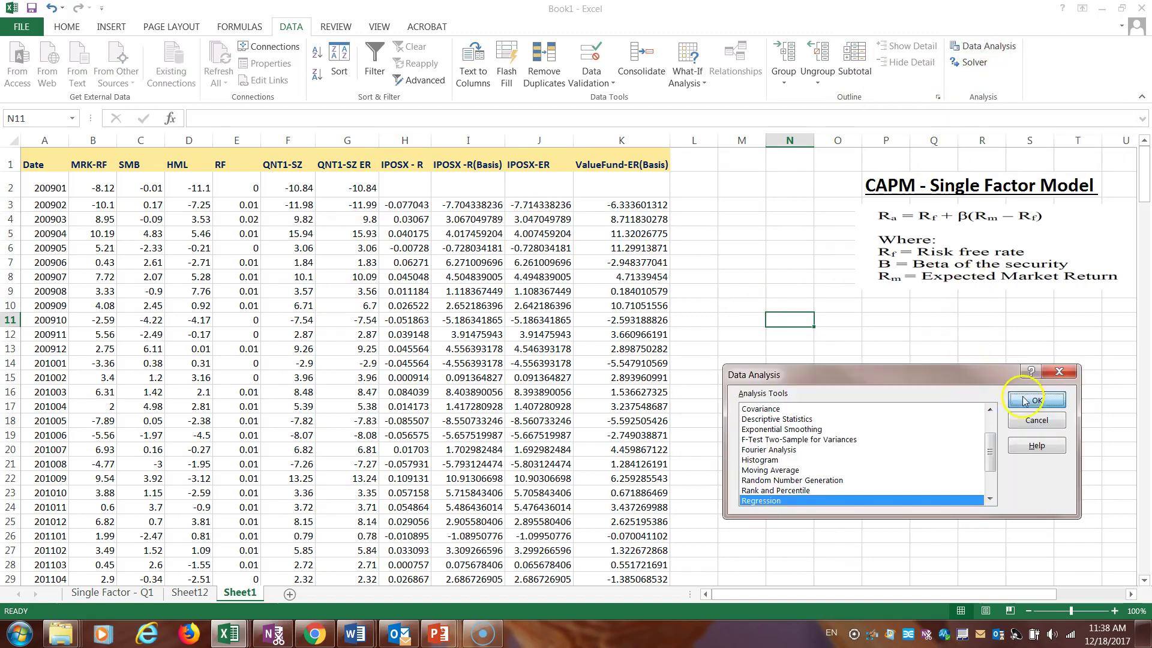
{"action": "left_click_drag", "start_coordinate": [1145, 174], "coordinate": [1145, 163]}
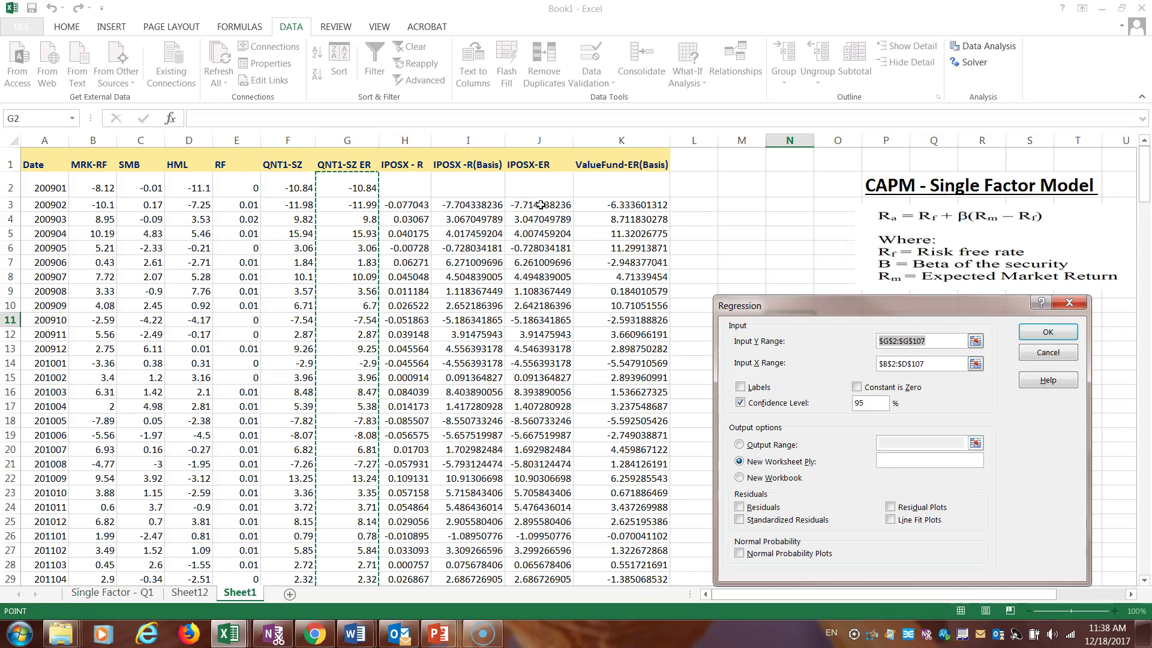
{"action": "left_click_drag", "start_coordinate": [540, 204], "coordinate": [567, 532]}
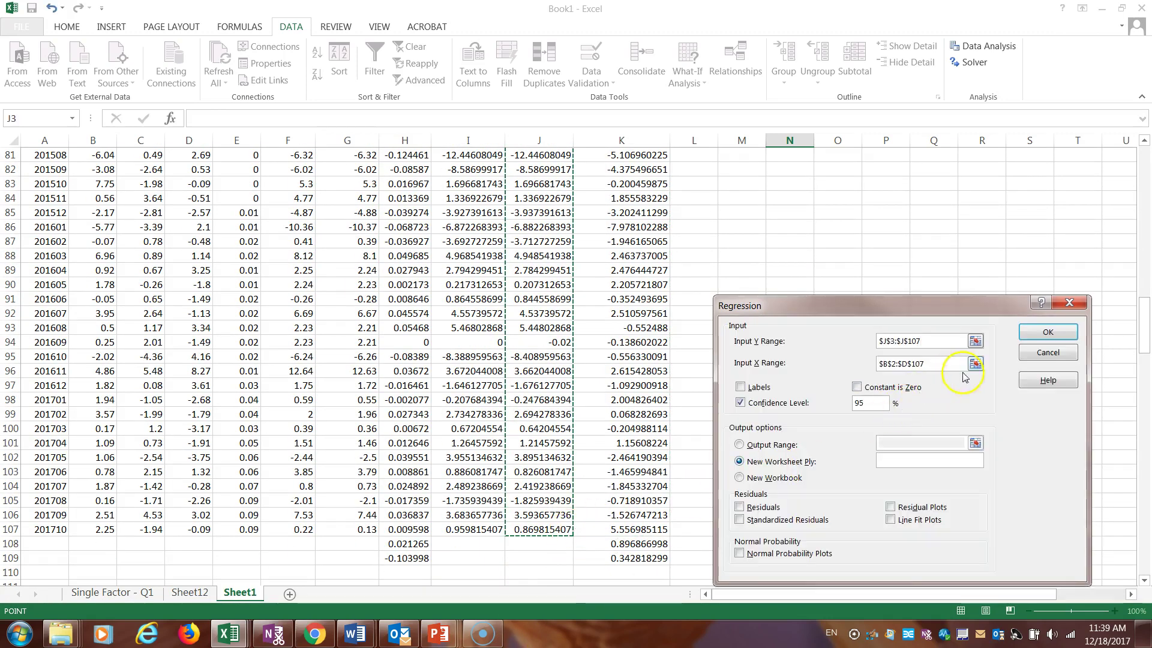
{"action": "left_click_drag", "start_coordinate": [1149, 333], "coordinate": [1143, 162]}
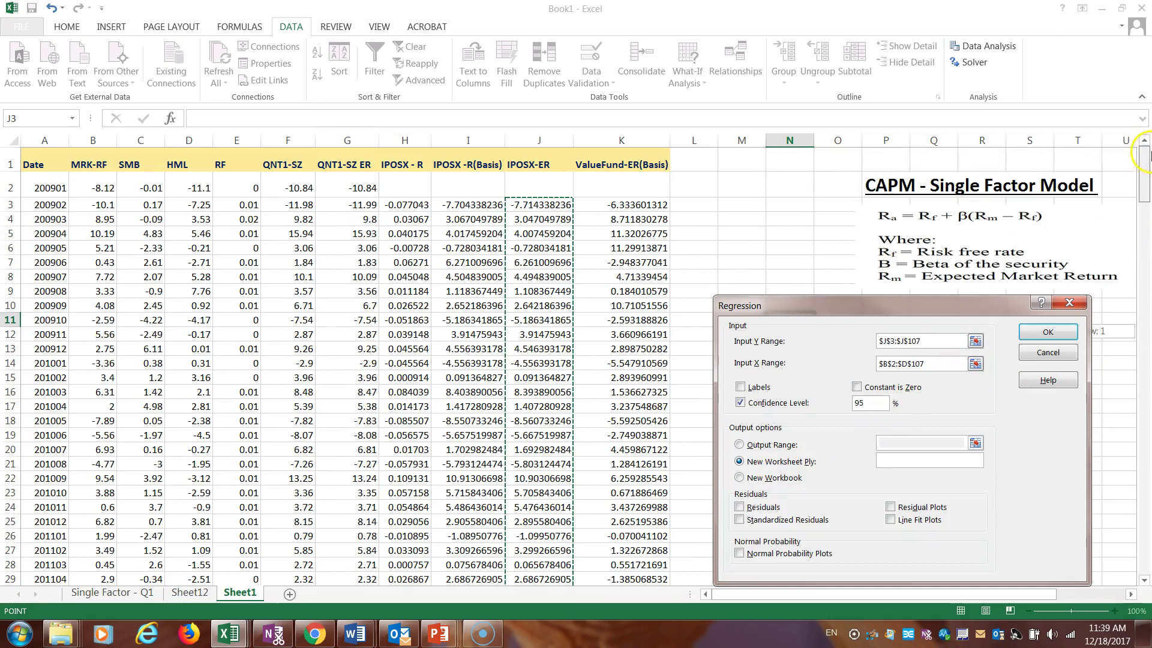
Step: Replace the regression's X range with the MRK-RF values in B3:B107 and run it with output on a new worksheet
{"action": "left_click", "coordinate": [931, 362]}
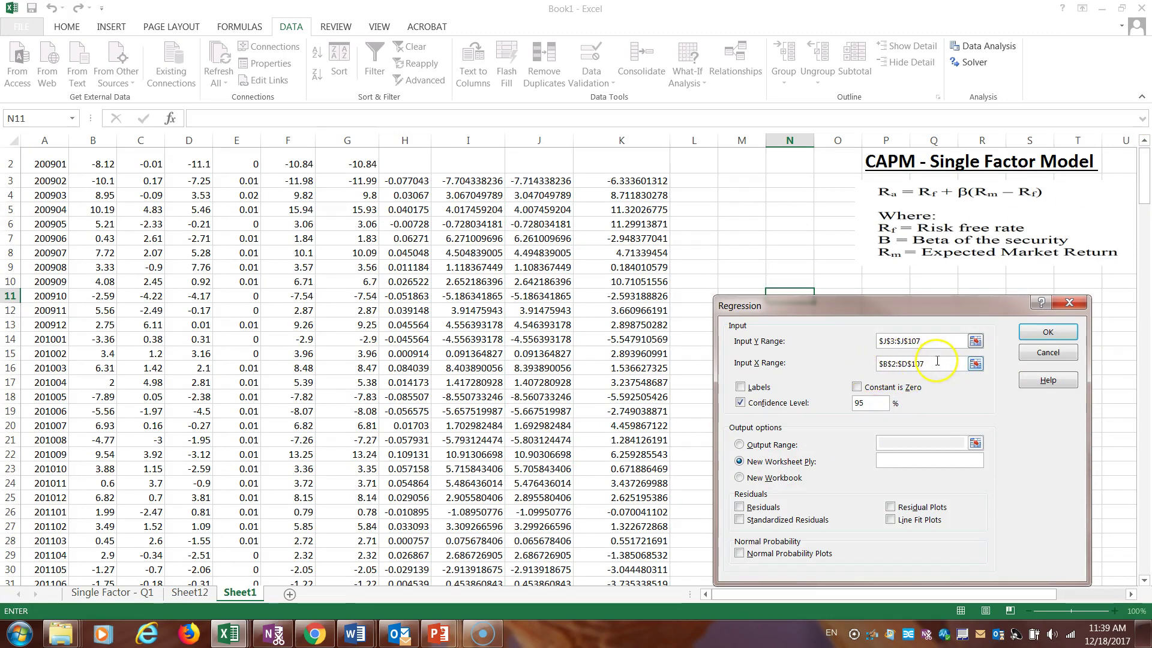
{"action": "key", "text": "BackSpace"}
{"action": "key", "text": "BackSpace"}
{"action": "key", "text": "BackSpace"}
{"action": "key", "text": "BackSpace"}
{"action": "key", "text": "BackSpace"}
{"action": "key", "text": "BackSpace"}
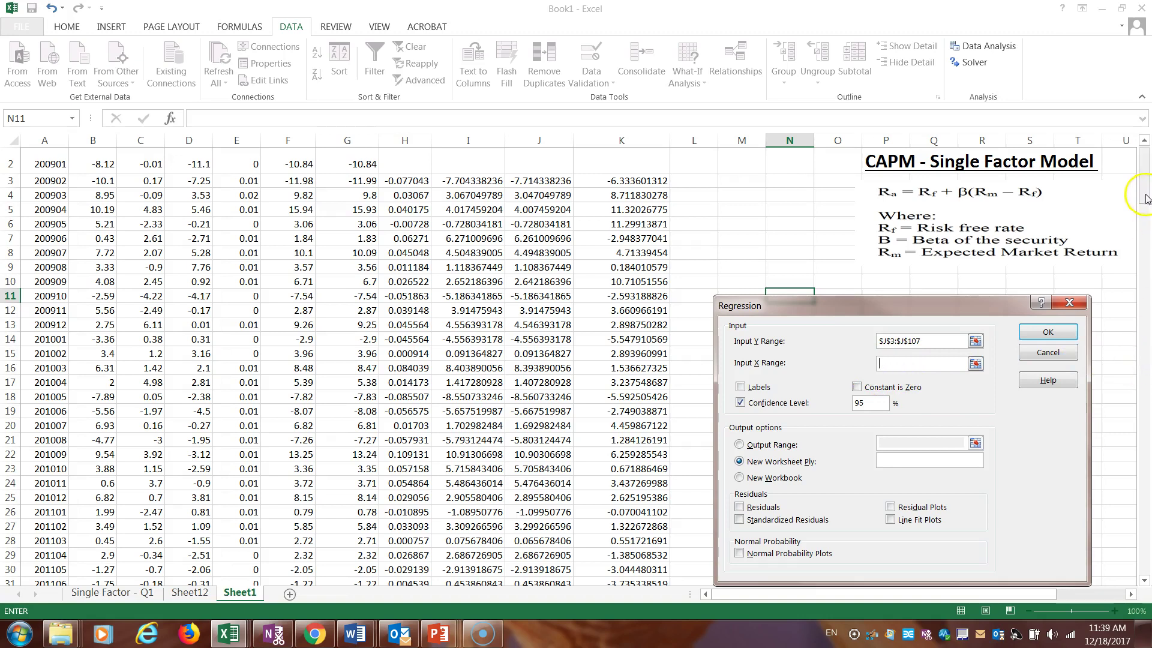
{"action": "scroll", "coordinate": [1129, 196], "scroll_direction": "up", "scroll_amount": 1}
{"action": "left_click_drag", "start_coordinate": [110, 202], "coordinate": [111, 531]}
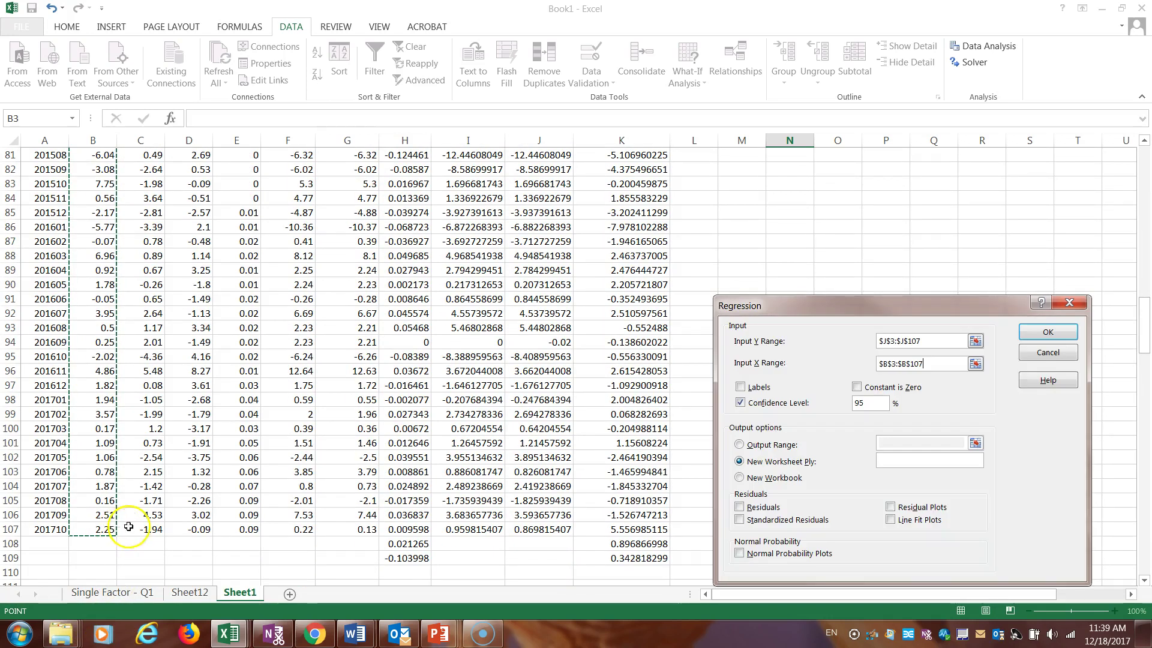
{"action": "left_click_drag", "start_coordinate": [1146, 311], "coordinate": [1146, 157]}
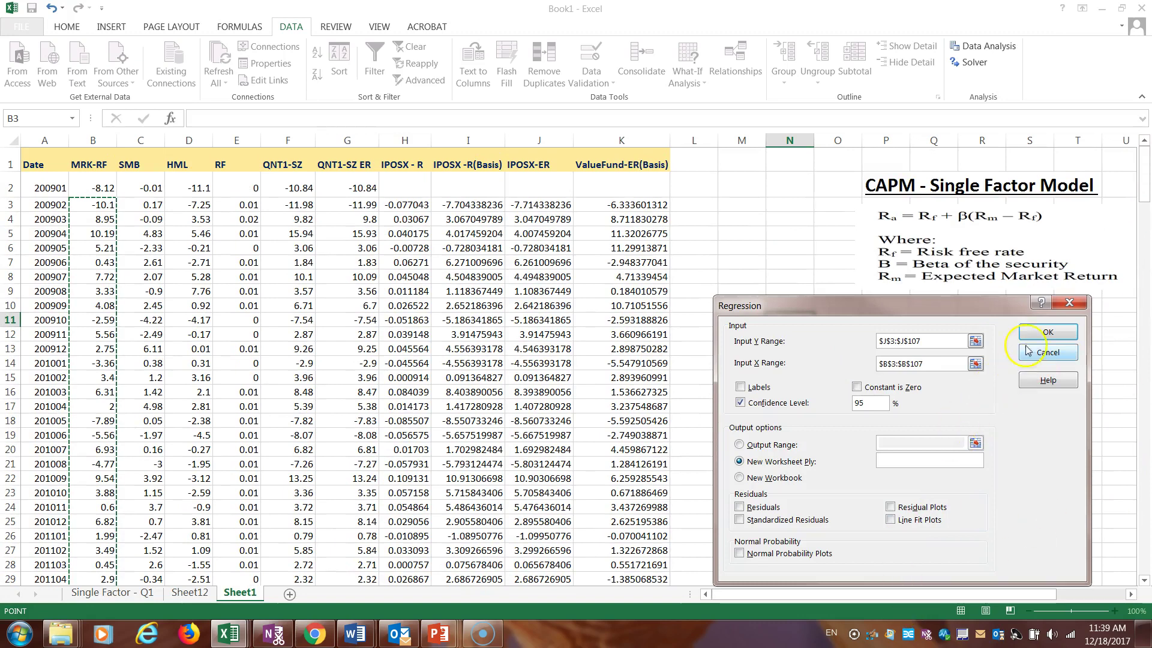
{"action": "left_click", "coordinate": [1048, 332]}
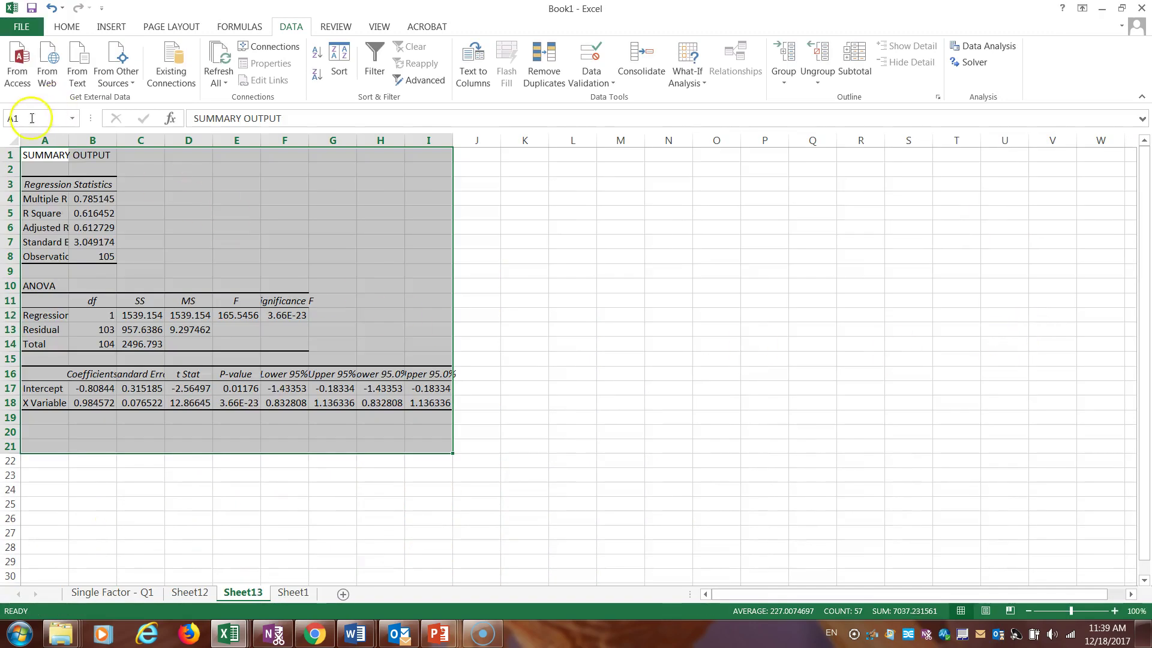
Step: Fit the widths of columns A to D on Sheet13 to their contents
{"action": "double_click", "coordinate": [69, 140]}
{"action": "left_click_drag", "start_coordinate": [162, 142], "coordinate": [163, 142]}
{"action": "double_click", "coordinate": [162, 142]}
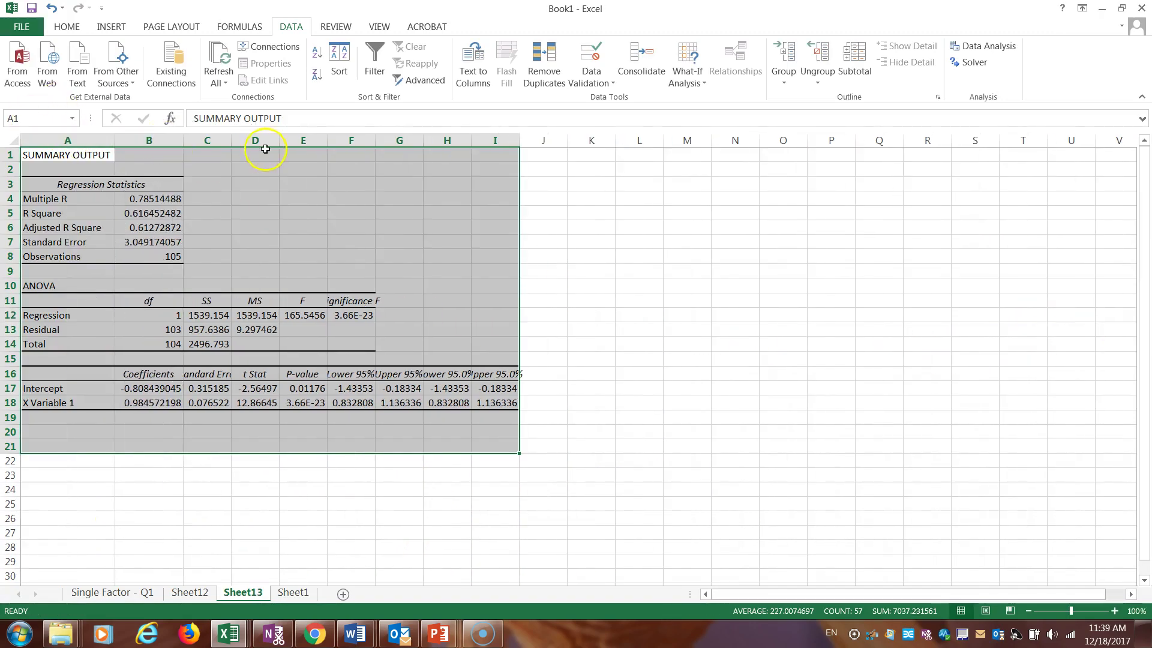
{"action": "double_click", "coordinate": [232, 140]}
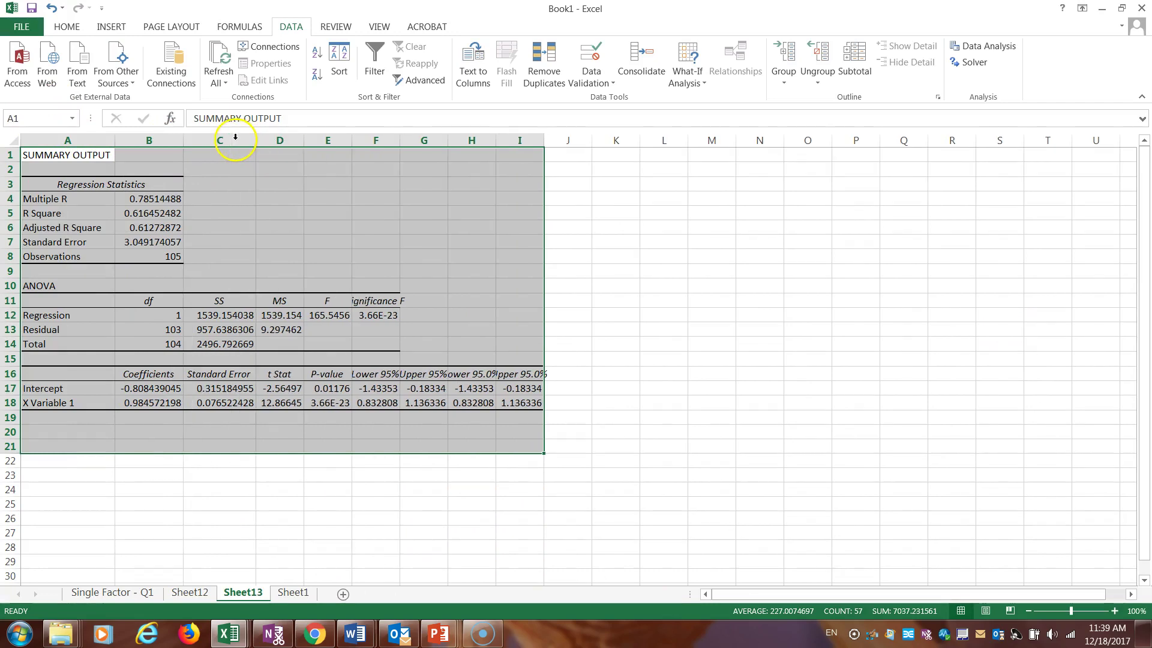
{"action": "double_click", "coordinate": [304, 140]}
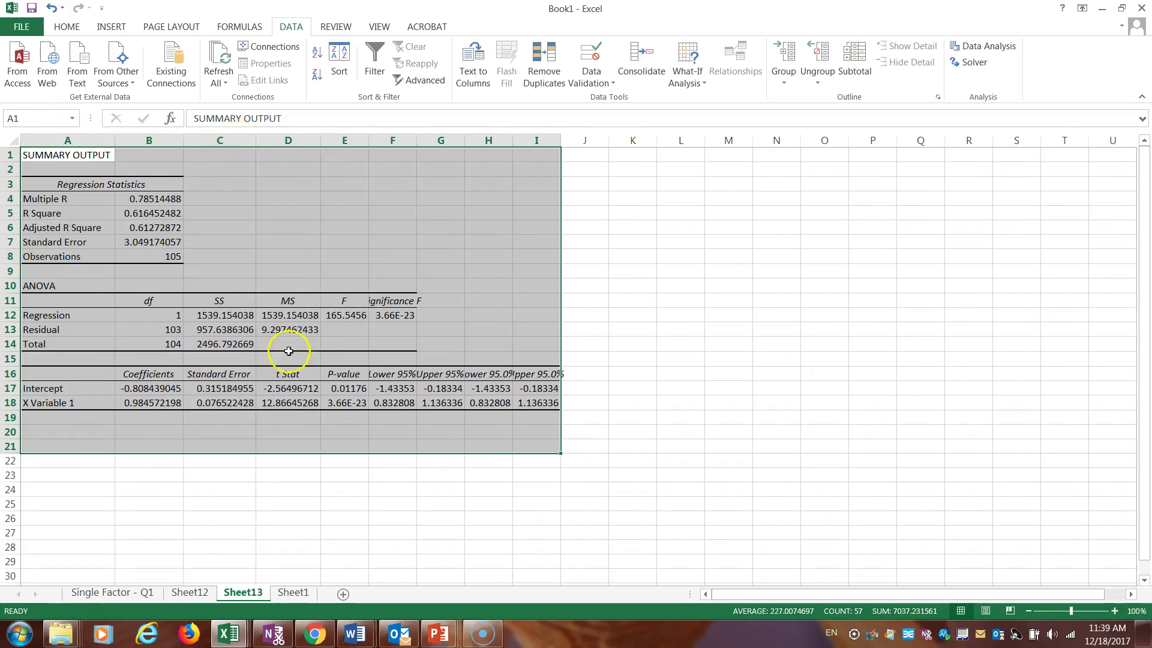
Step: Relabel the X Variable 1 row in A18 of Sheet13 as B MRK-RF
{"action": "left_click", "coordinate": [54, 403]}
{"action": "type", "text": "B MRK-RF"}
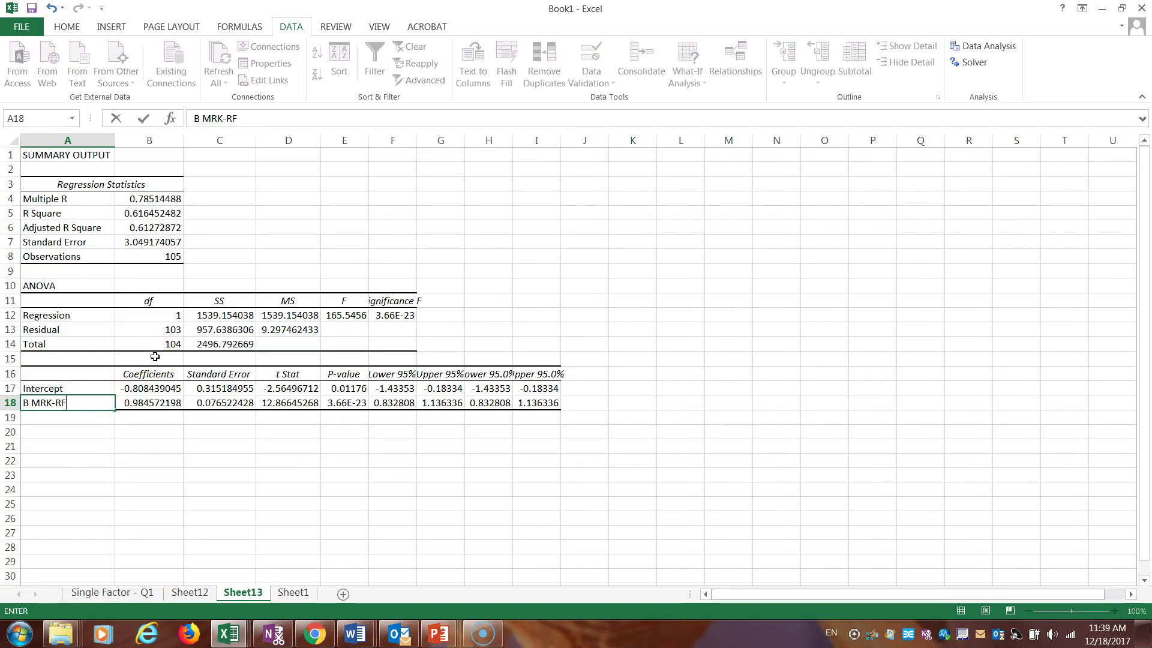
{"action": "left_click", "coordinate": [163, 403]}
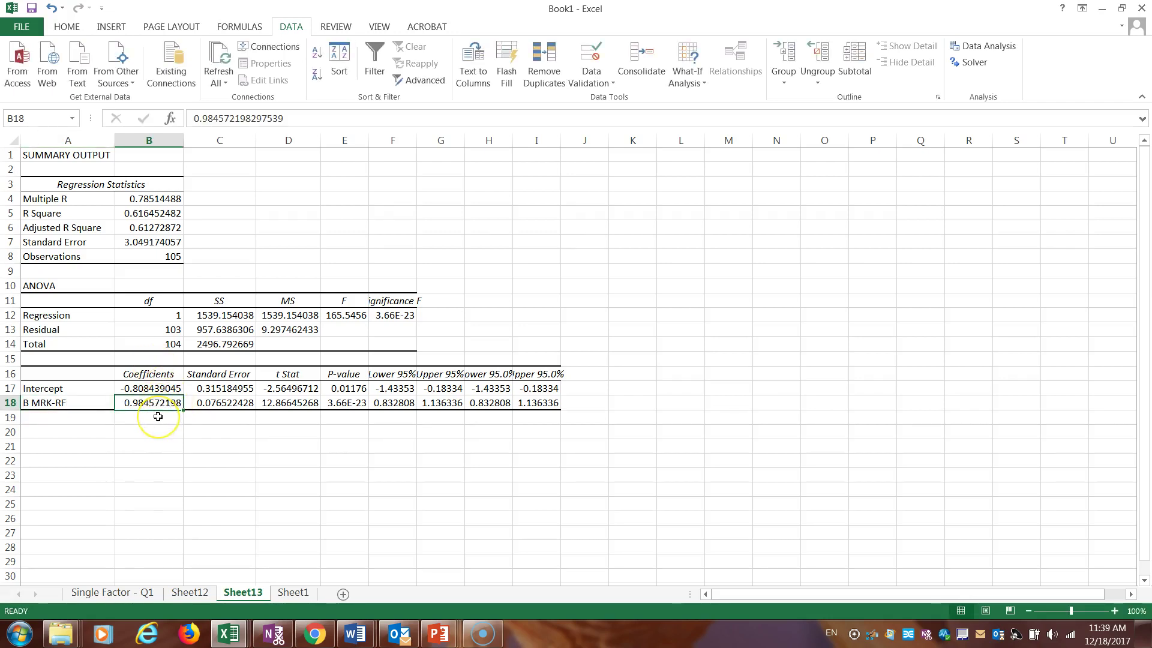
Step: Examine the single-factor results on Sheet13: the market beta's t Stat, the intercept with its standard error and P-value, and R Square
{"action": "left_click", "coordinate": [296, 403]}
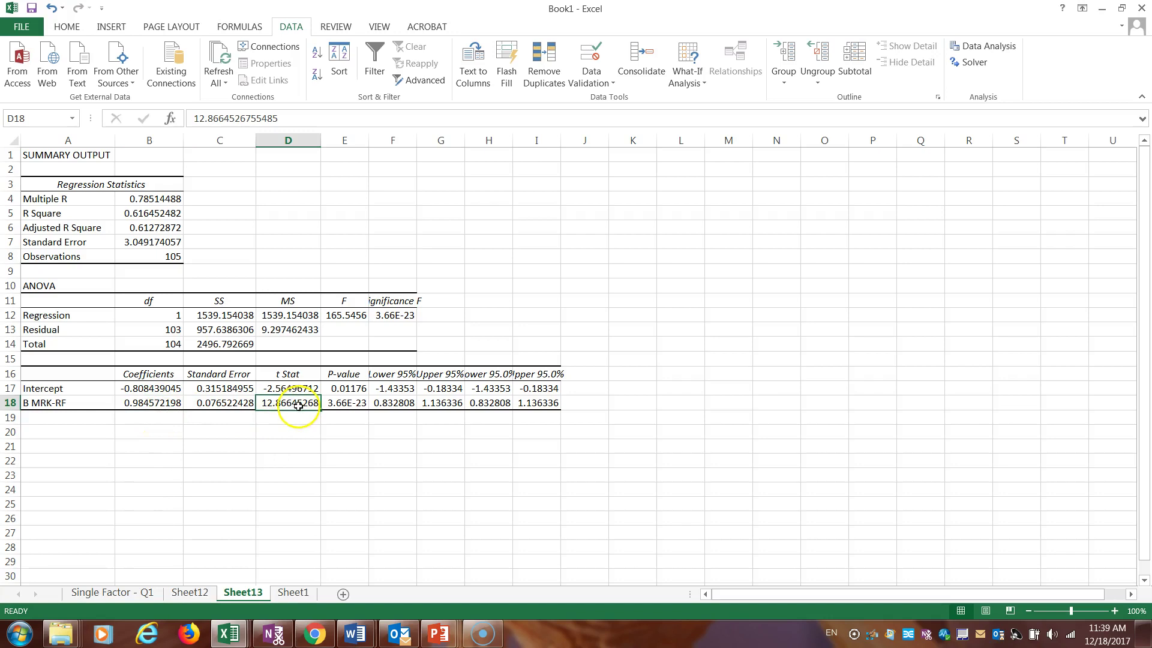
{"action": "left_click", "coordinate": [176, 391]}
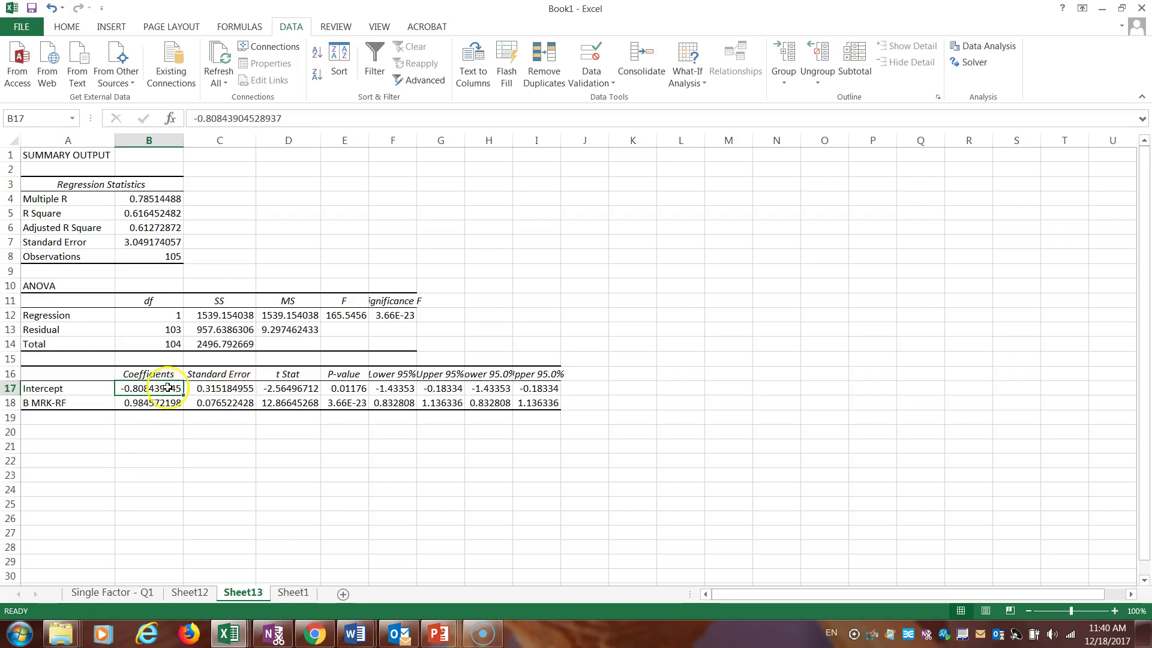
{"action": "left_click", "coordinate": [231, 388]}
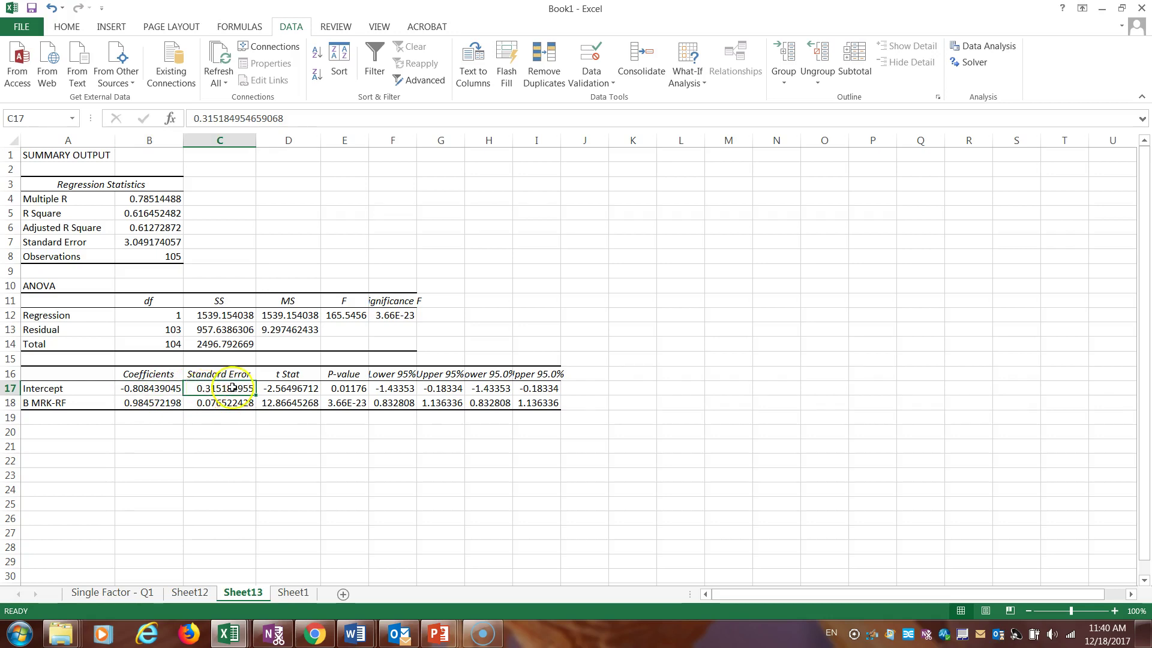
{"action": "left_click", "coordinate": [289, 390]}
{"action": "left_click", "coordinate": [359, 393]}
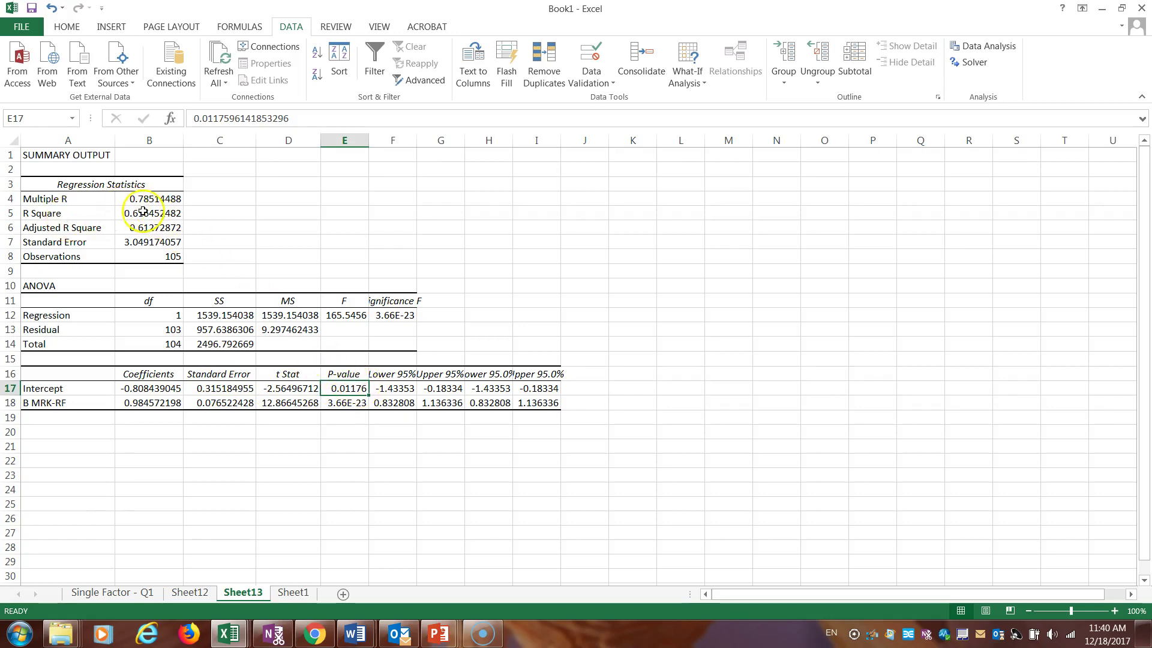
{"action": "left_click", "coordinate": [167, 216]}
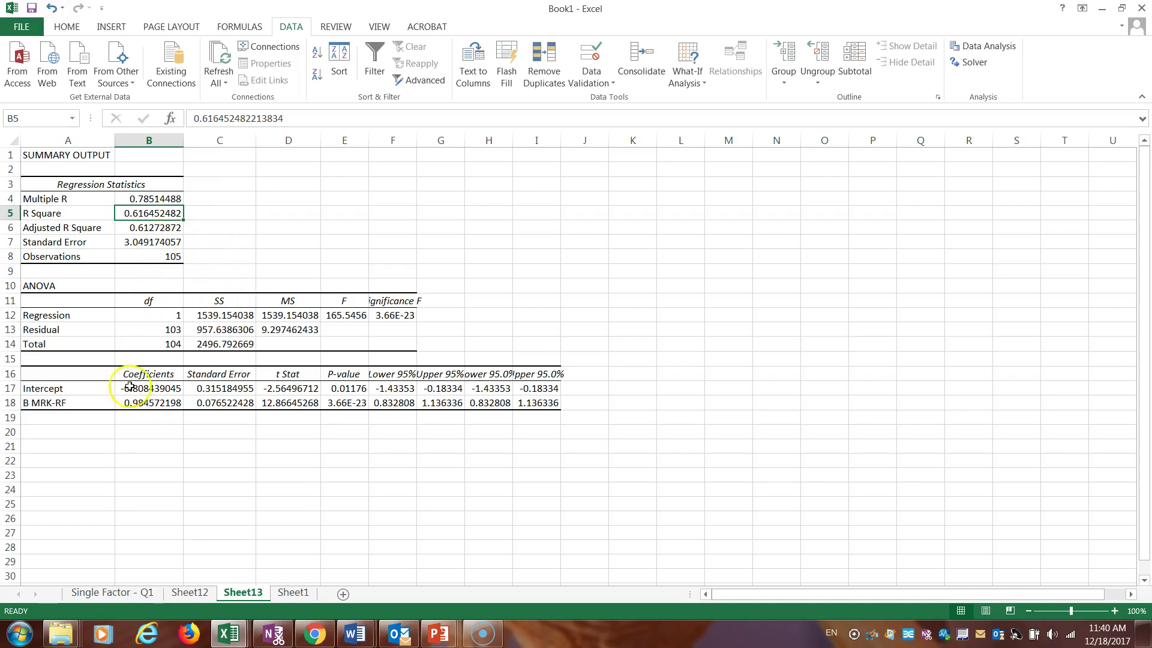
{"action": "left_click", "coordinate": [37, 402]}
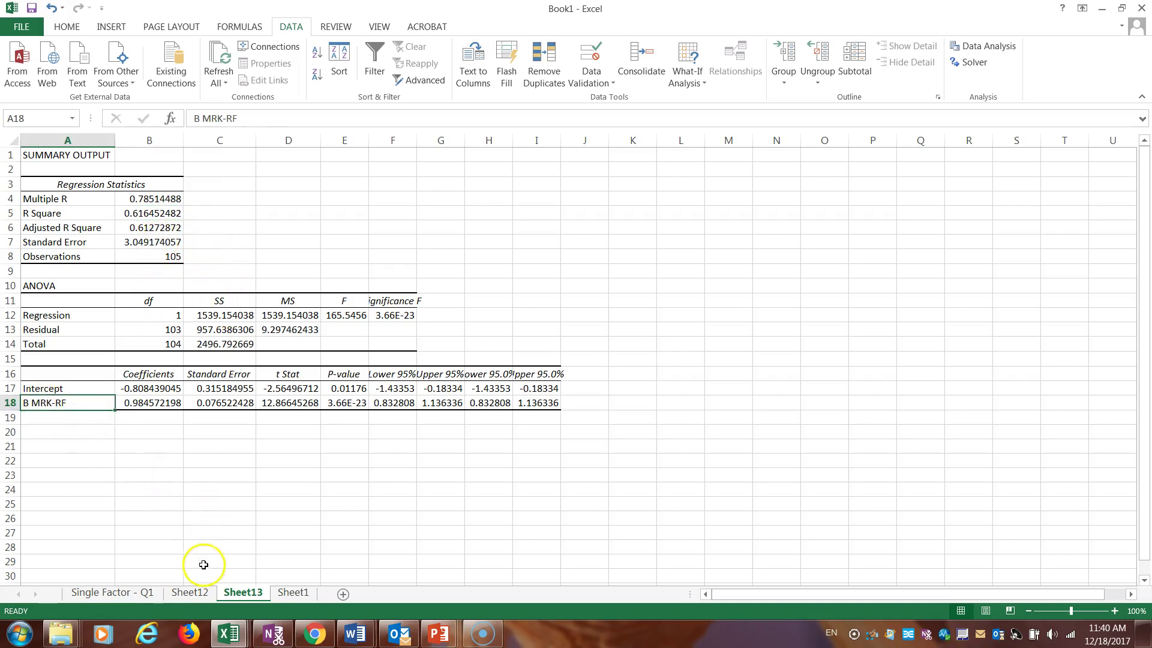
Step: Run a Regression on Sheet1 with Y range J3:J107 and the three factor columns B3:D107 as X range, output on a new worksheet
{"action": "left_click", "coordinate": [294, 593]}
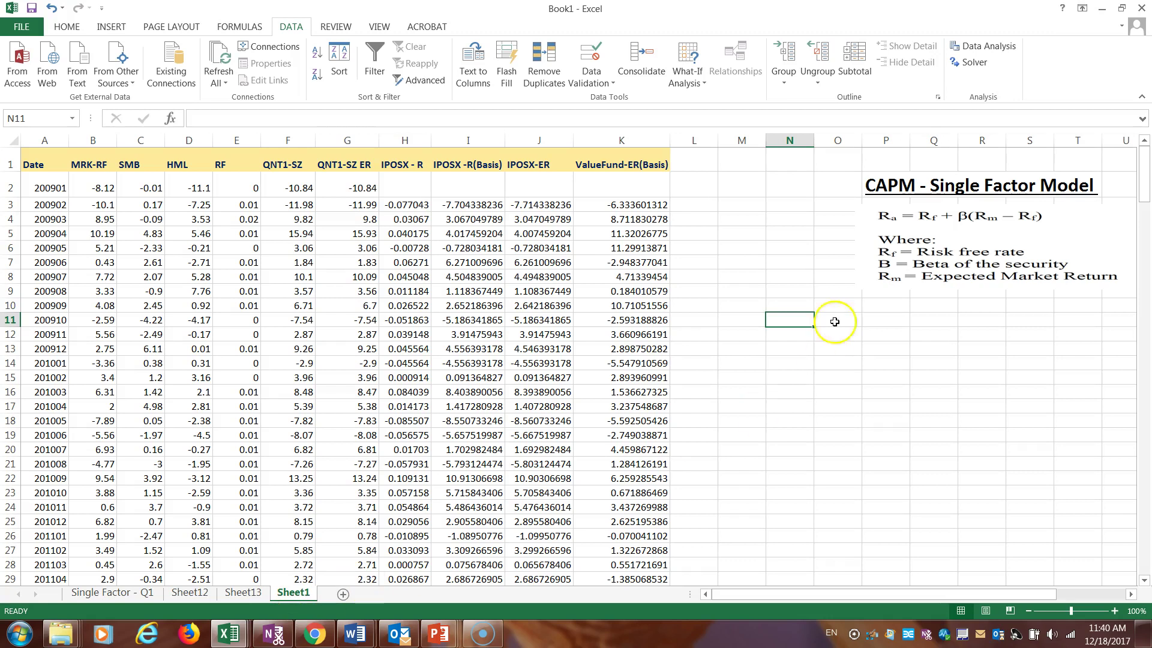
{"action": "left_click", "coordinate": [986, 47]}
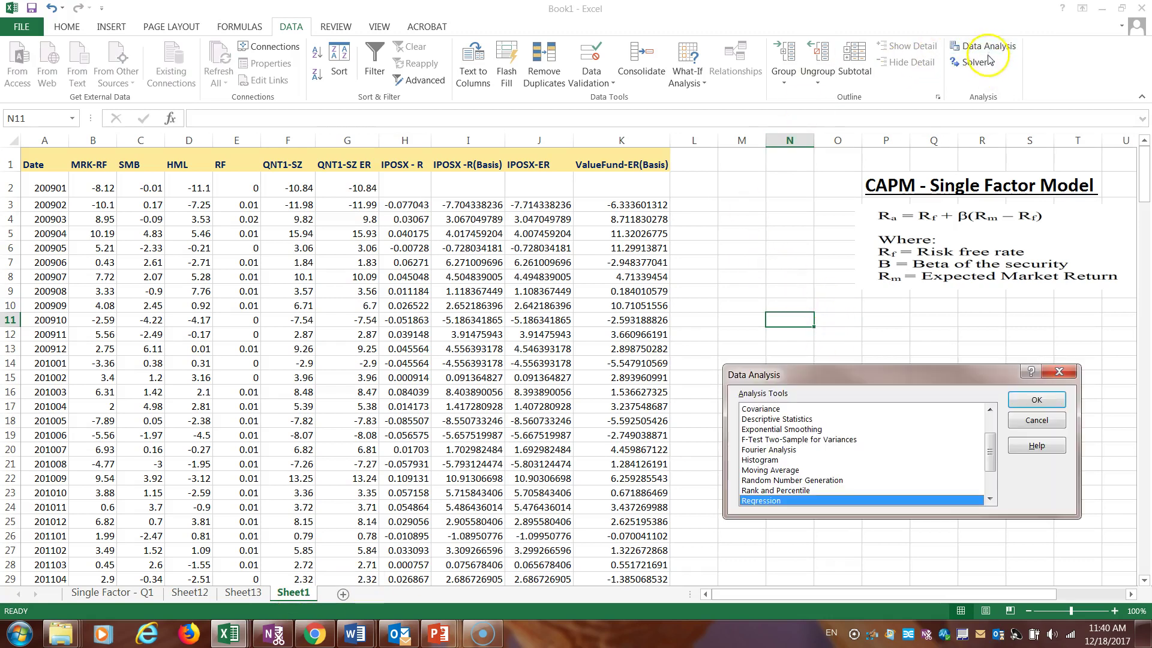
{"action": "left_click", "coordinate": [1042, 399]}
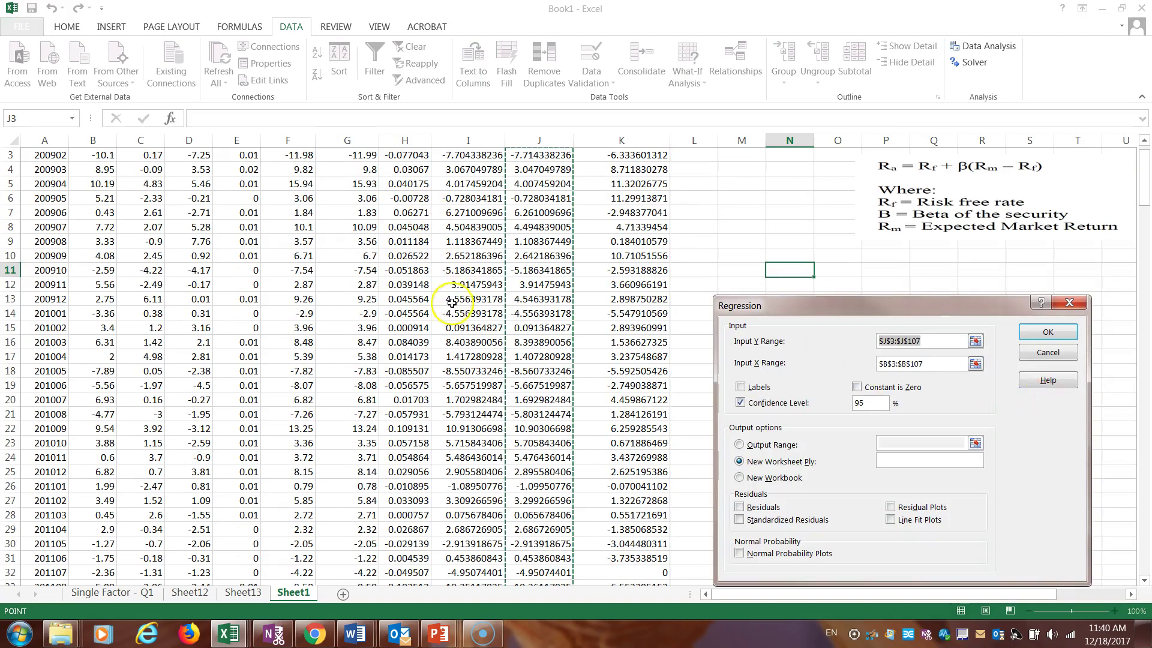
{"action": "scroll", "coordinate": [1134, 192], "scroll_direction": "up", "scroll_amount": 1}
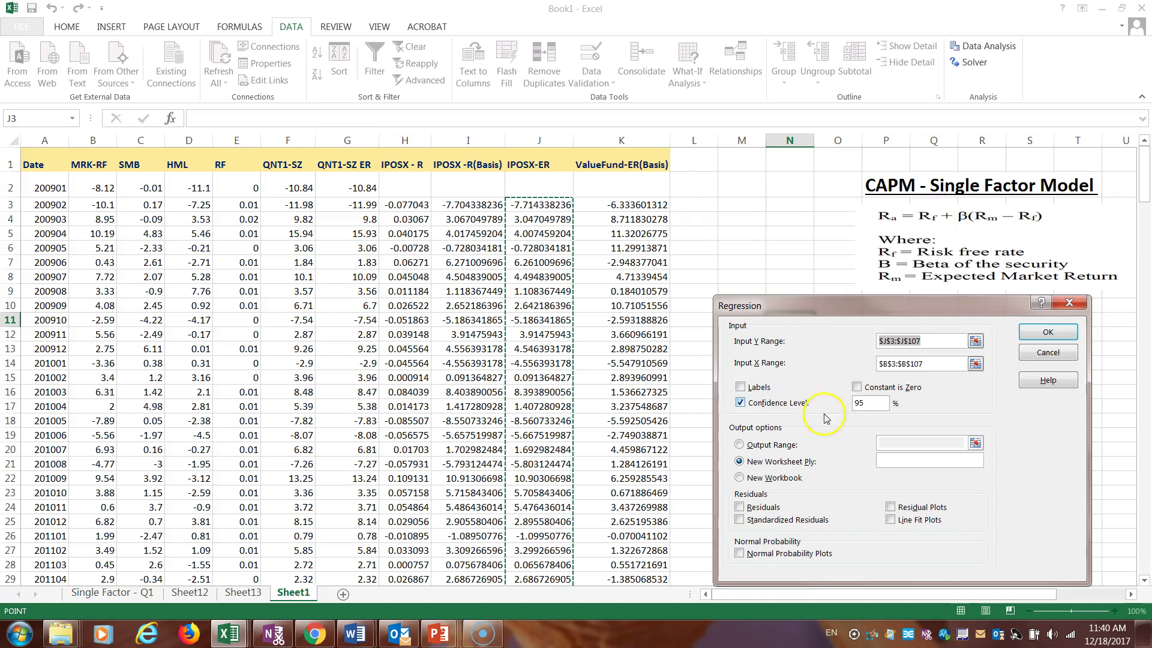
{"action": "left_click", "coordinate": [942, 363]}
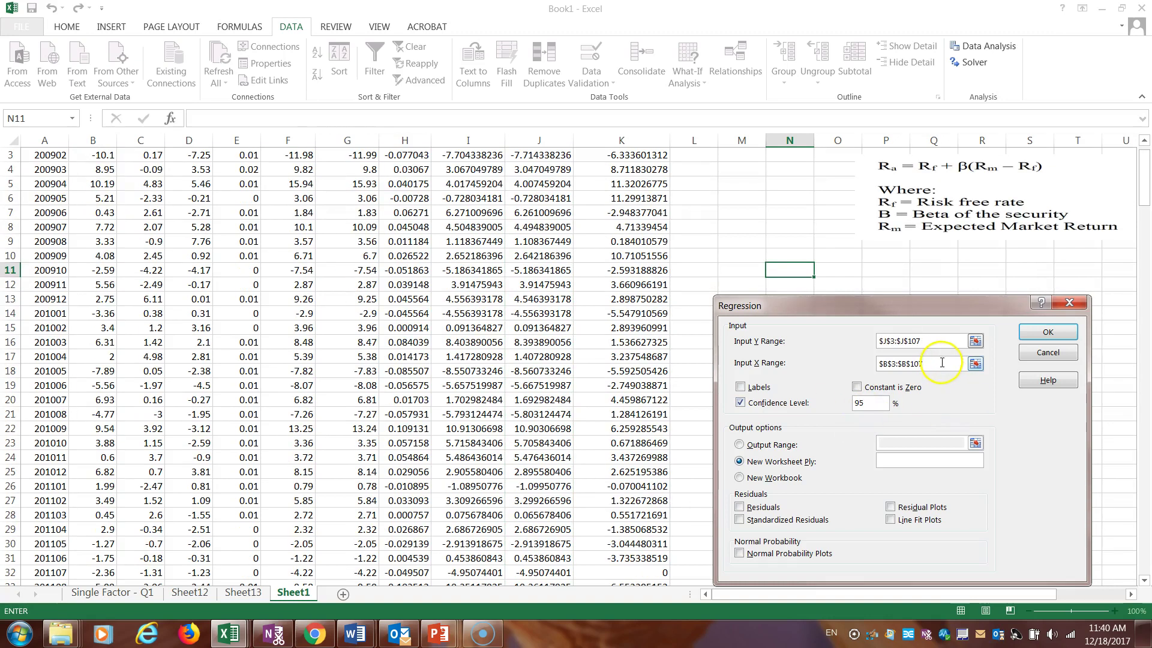
{"action": "left_click_drag", "start_coordinate": [942, 362], "coordinate": [852, 368]}
{"action": "key", "text": "BackSpace"}
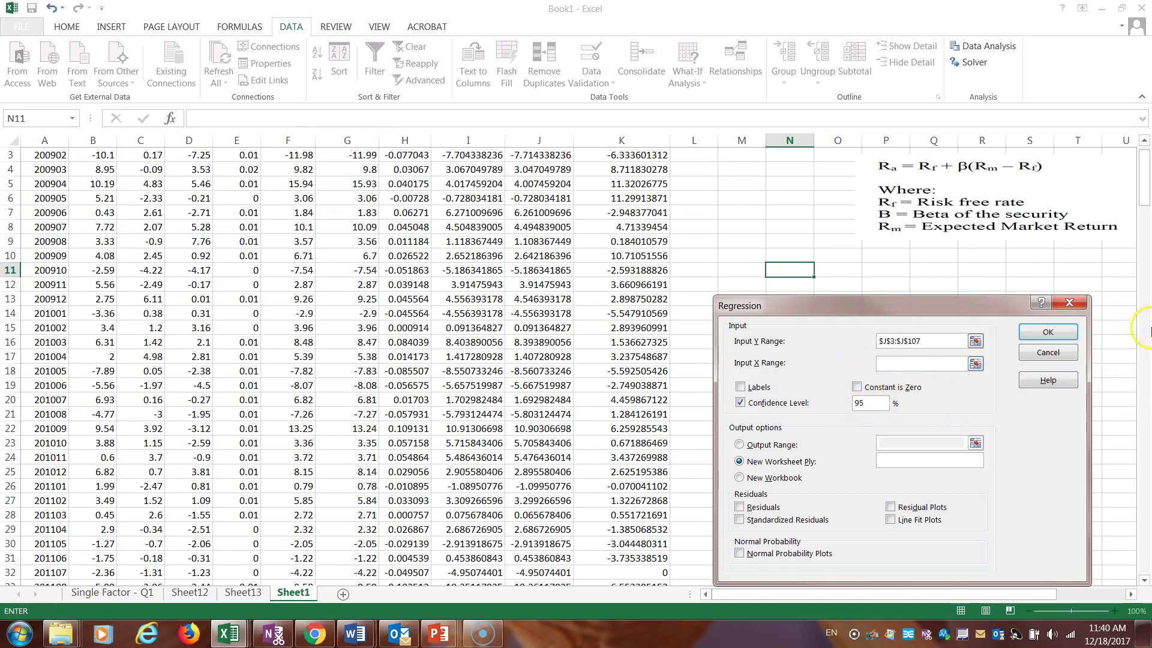
{"action": "scroll", "coordinate": [1109, 184], "scroll_direction": "up", "scroll_amount": 1}
{"action": "left_click_drag", "start_coordinate": [114, 206], "coordinate": [207, 532]}
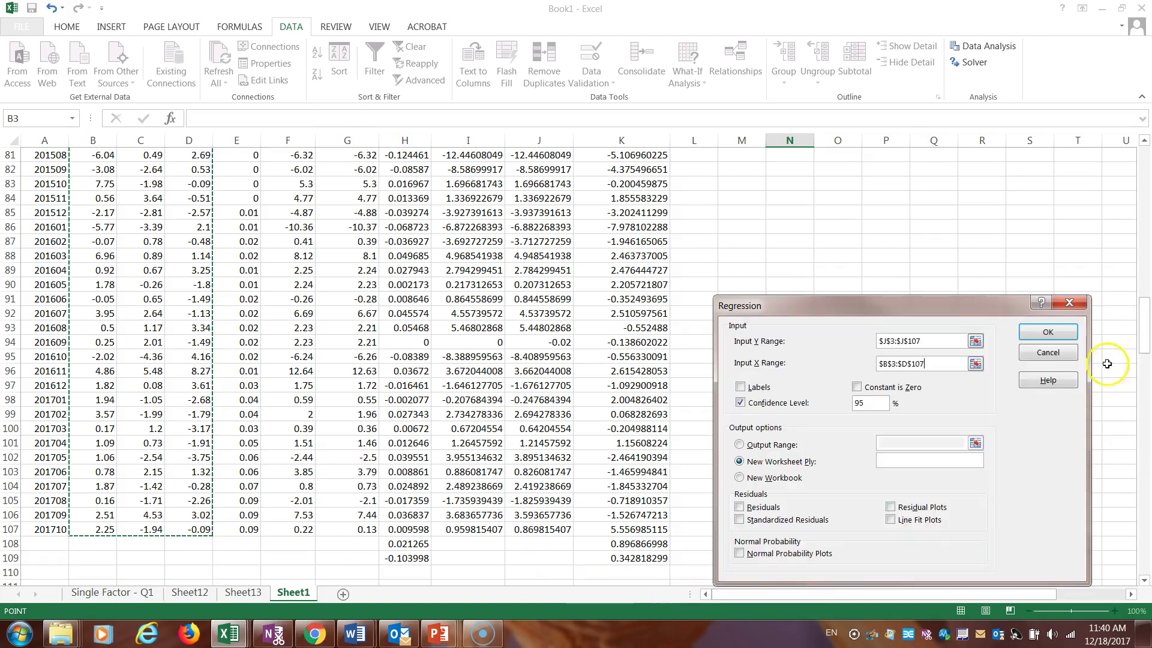
{"action": "left_click", "coordinate": [1048, 333]}
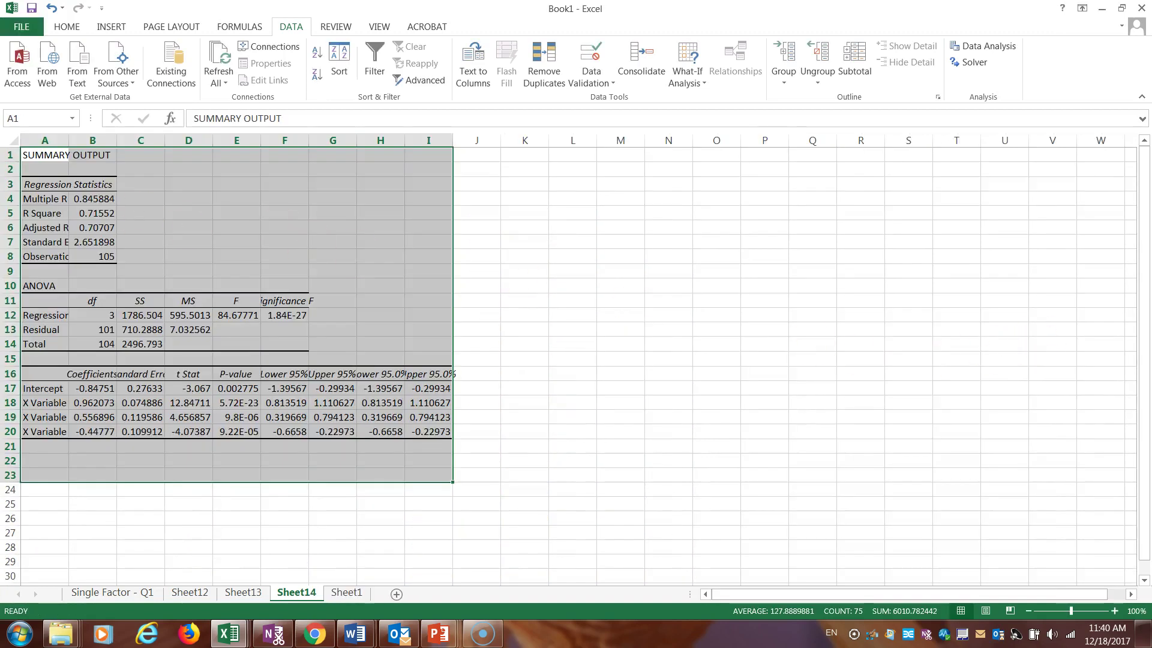
Step: Fit the widths of columns A to D on Sheet14 to their contents
{"action": "double_click", "coordinate": [68, 139]}
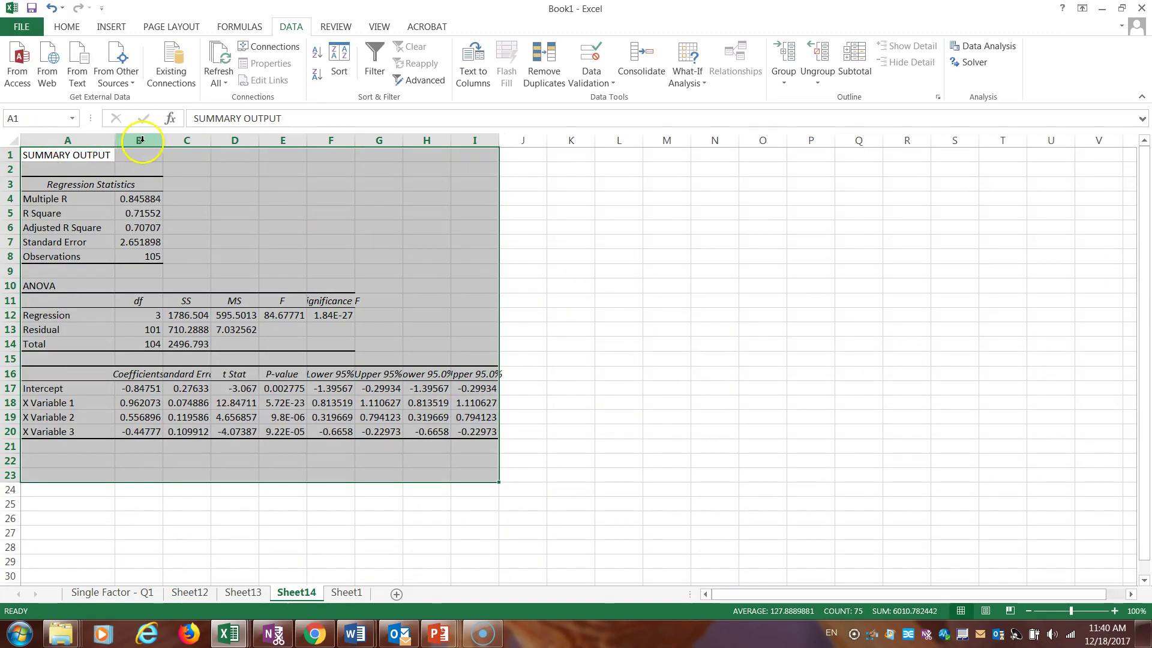
{"action": "double_click", "coordinate": [163, 140]}
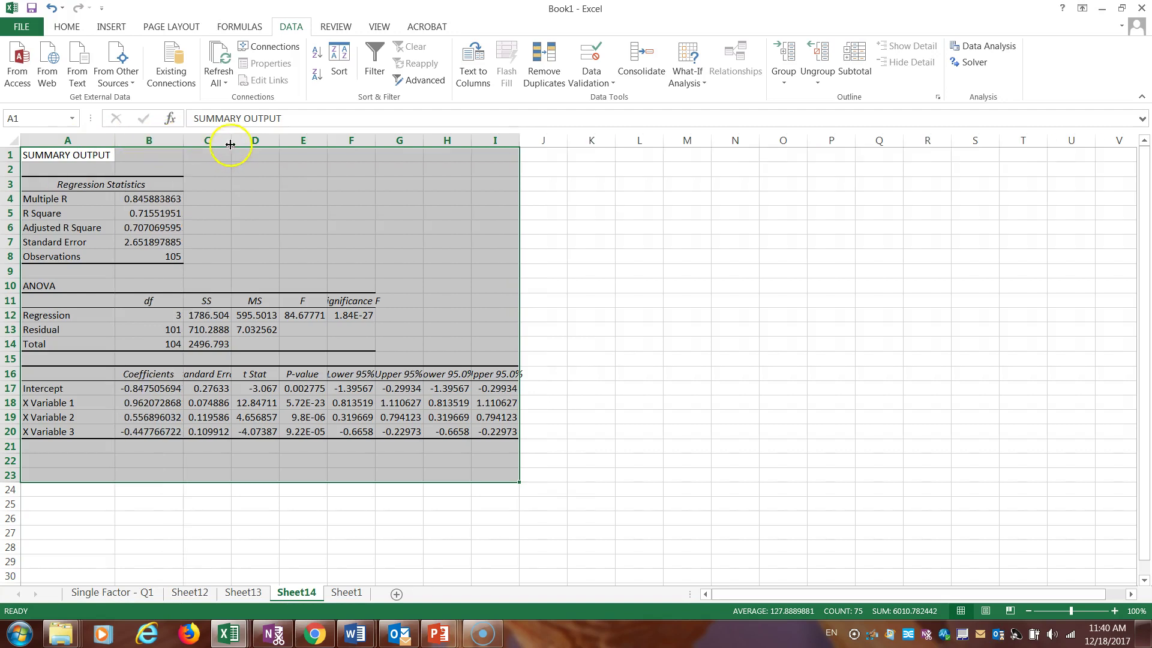
{"action": "double_click", "coordinate": [230, 140]}
{"action": "double_click", "coordinate": [304, 140]}
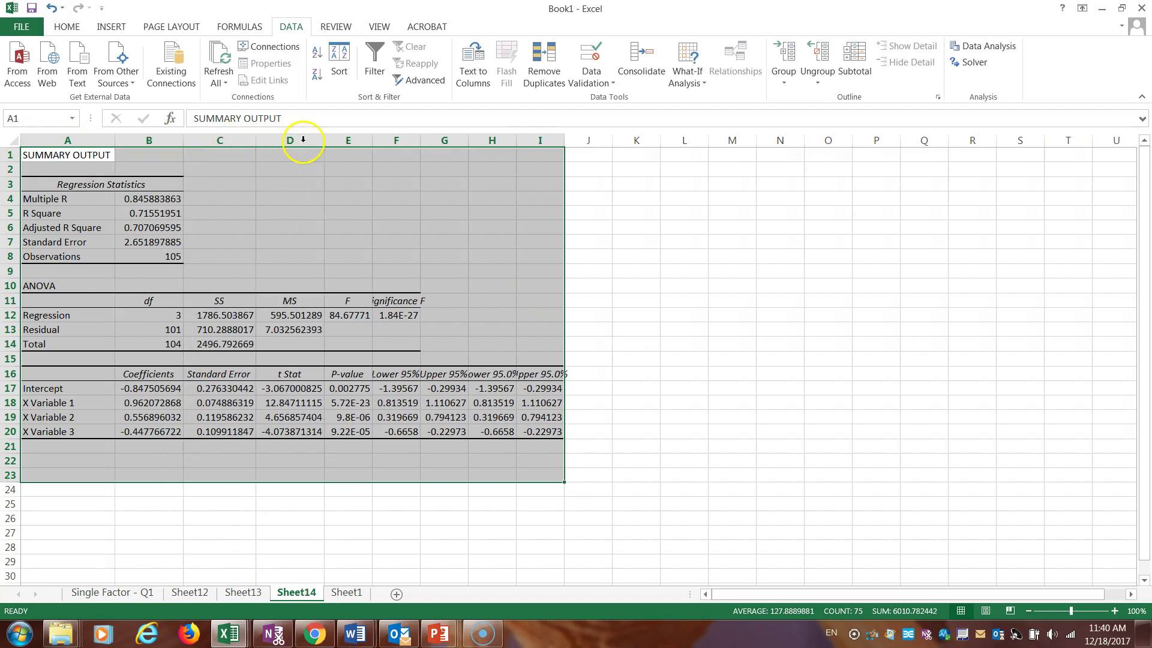
Step: Relabel the three X Variable rows in A18:A20 of Sheet14 as B MRK-RF, B SMB and B HML
{"action": "left_click", "coordinate": [53, 404]}
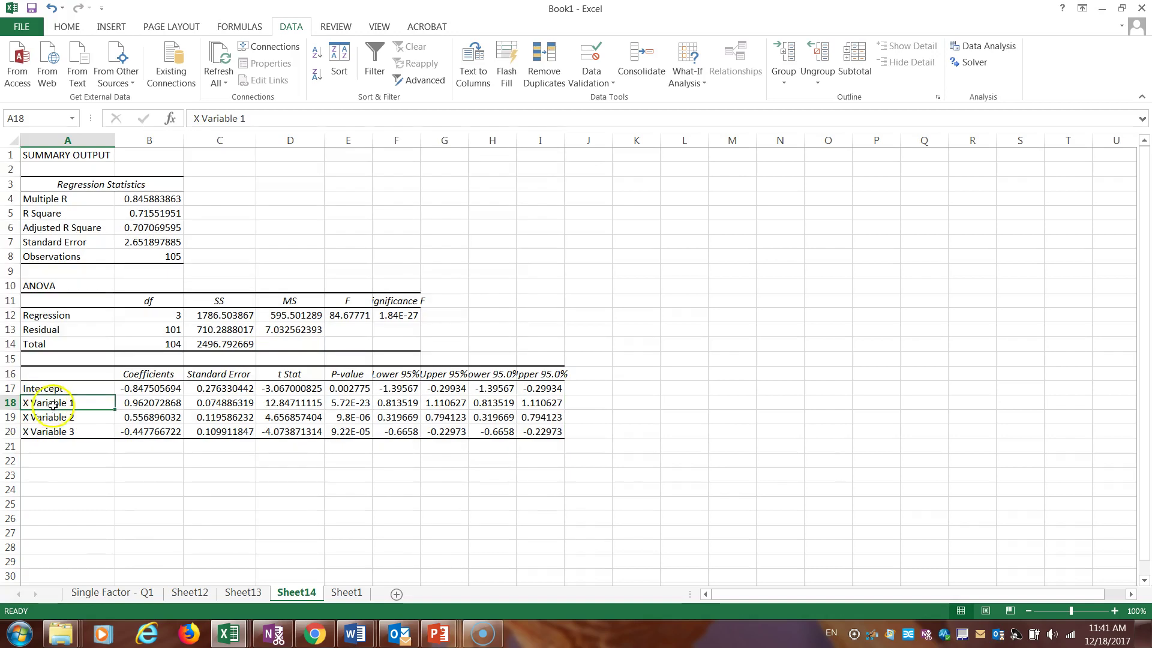
{"action": "type", "text": "B MRK-RF"}
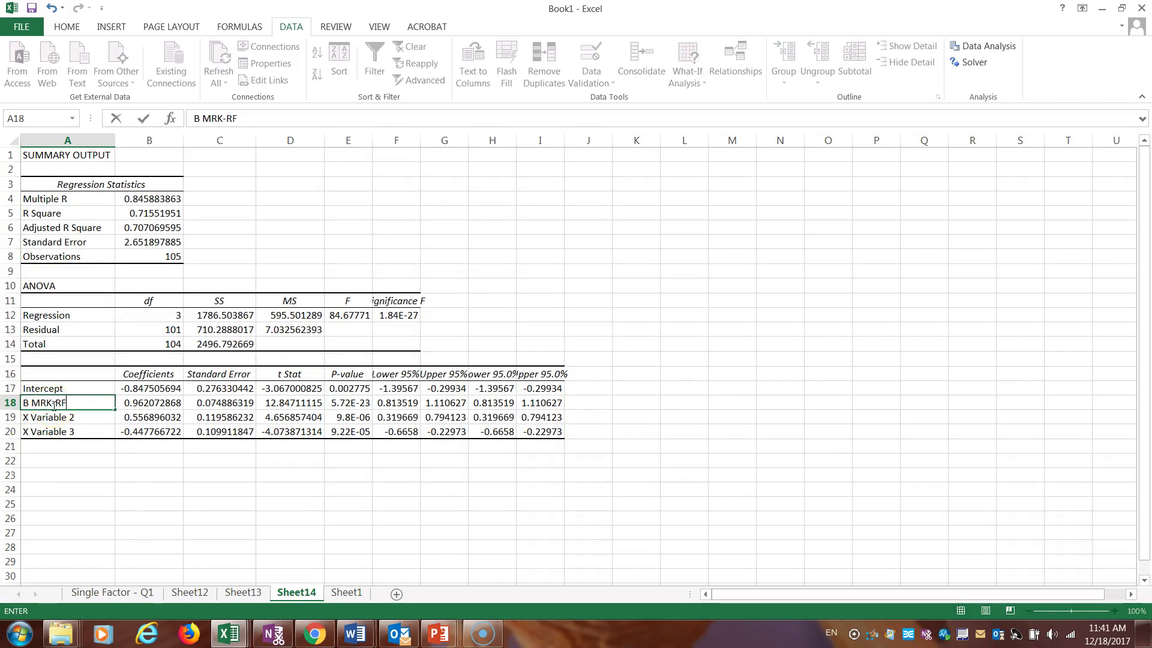
{"action": "key", "text": "Return"}
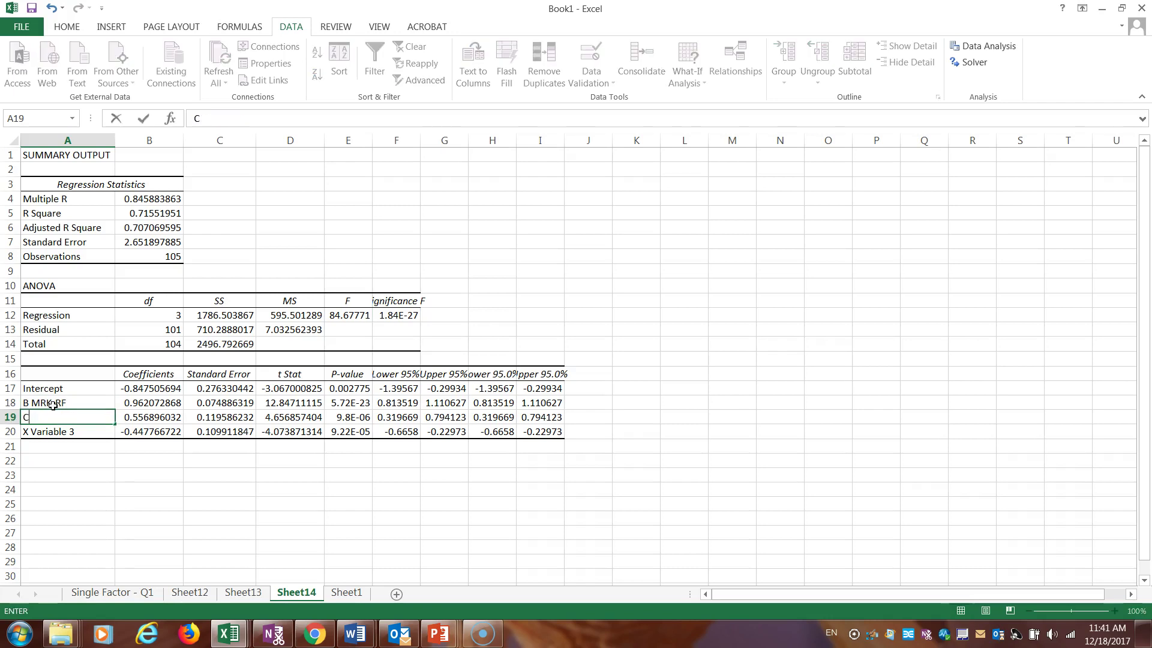
{"action": "type", "text": "B SMB"}
{"action": "key", "text": "Return"}
{"action": "type", "text": "B HML"}
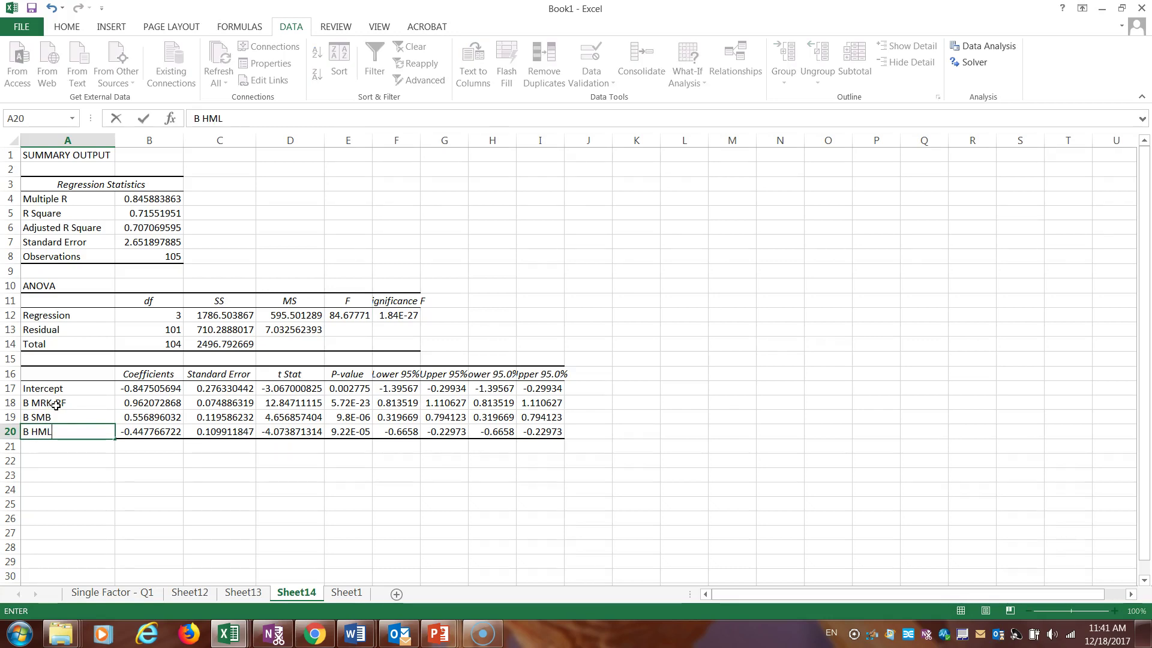
{"action": "left_click", "coordinate": [120, 451]}
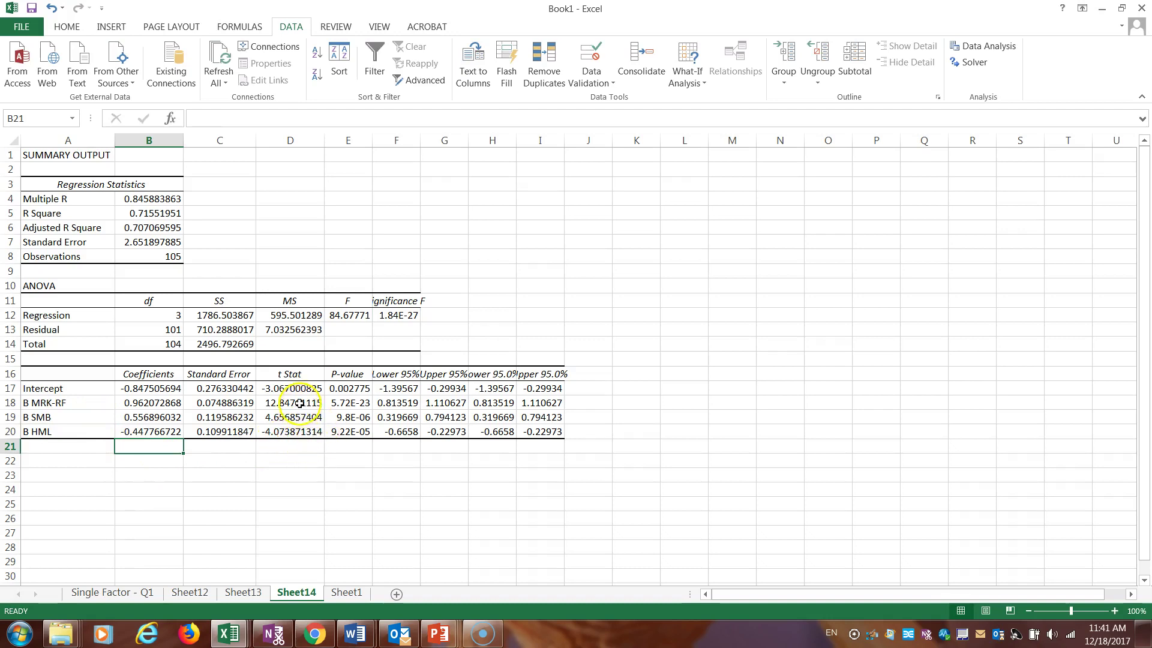
Step: Examine the P-values of the three factors, the HML and SMB coefficients, and the SMB t Stat on Sheet14
{"action": "left_click_drag", "start_coordinate": [355, 403], "coordinate": [354, 435]}
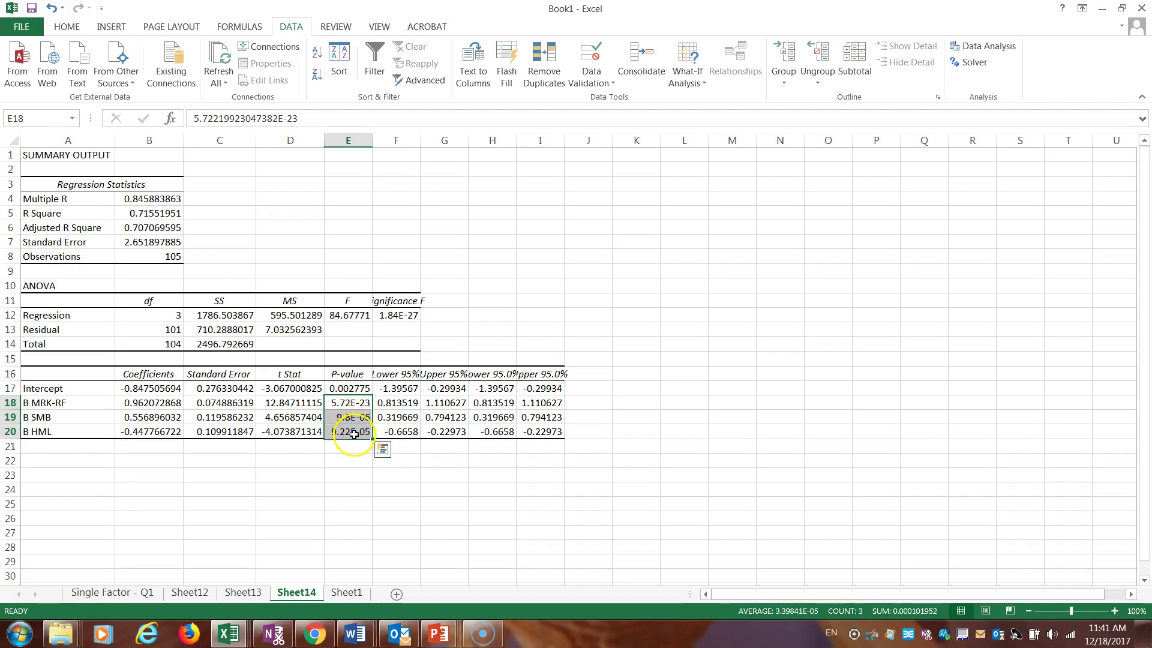
{"action": "left_click", "coordinate": [300, 445]}
{"action": "left_click", "coordinate": [147, 433]}
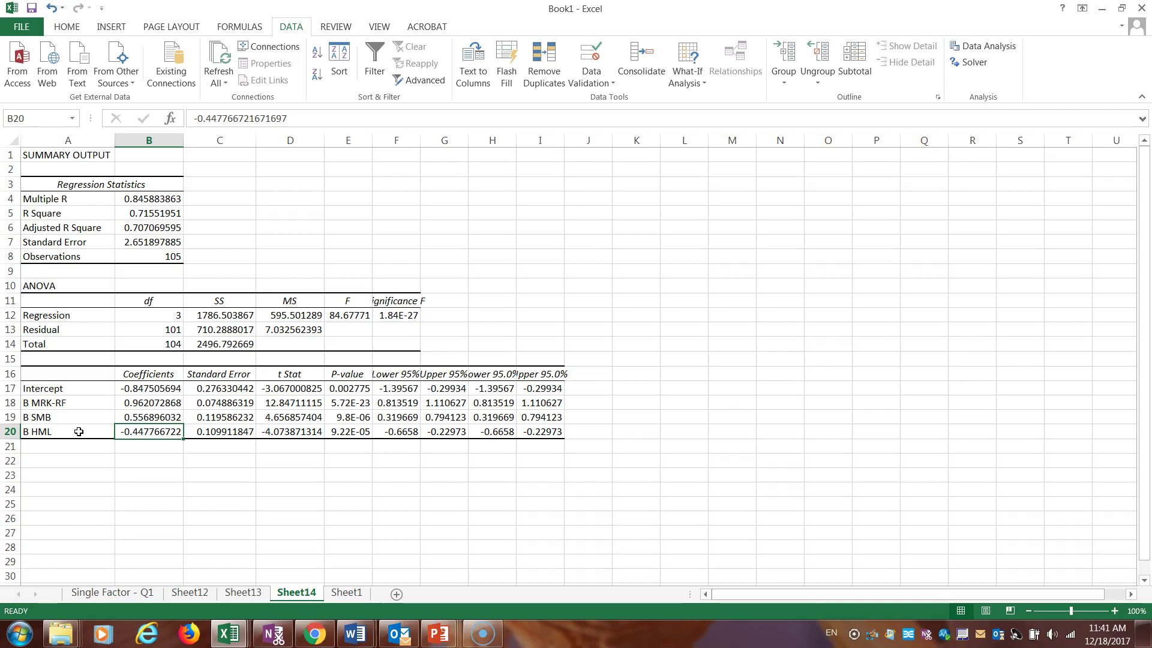
{"action": "left_click", "coordinate": [142, 420]}
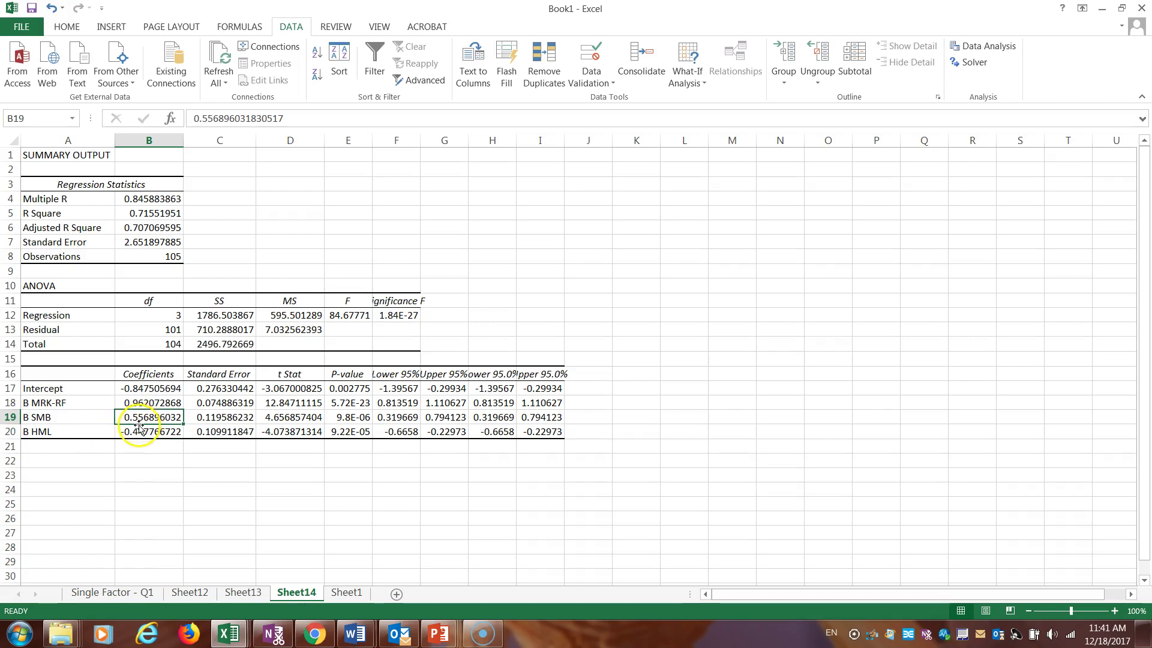
{"action": "left_click", "coordinate": [83, 419]}
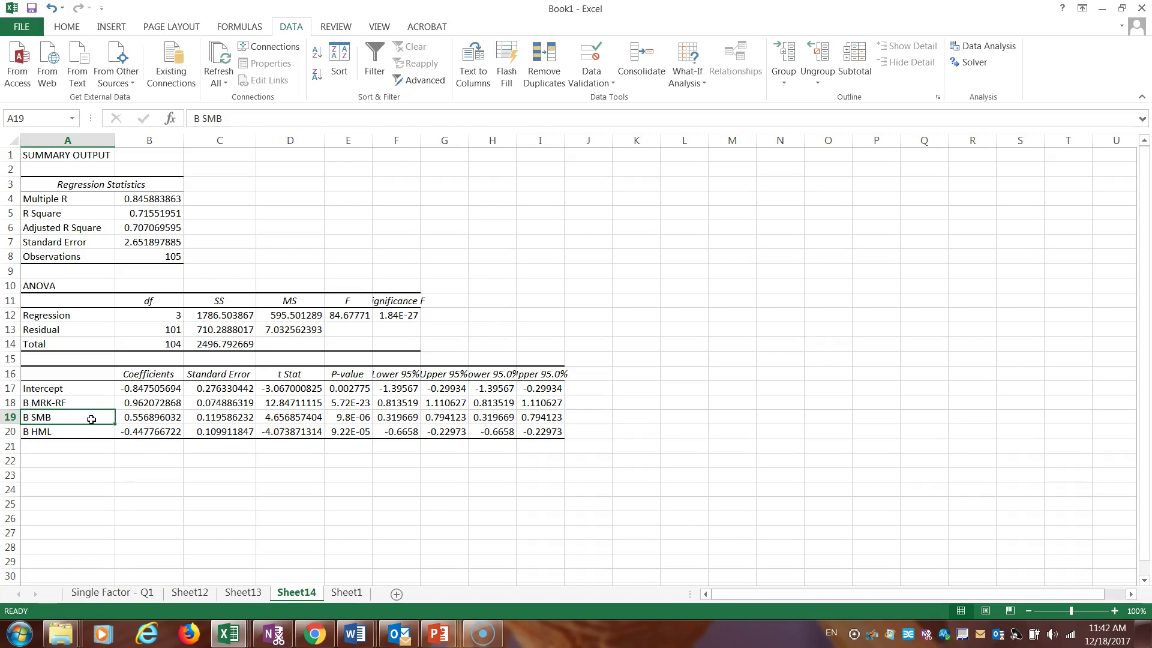
{"action": "left_click", "coordinate": [149, 418]}
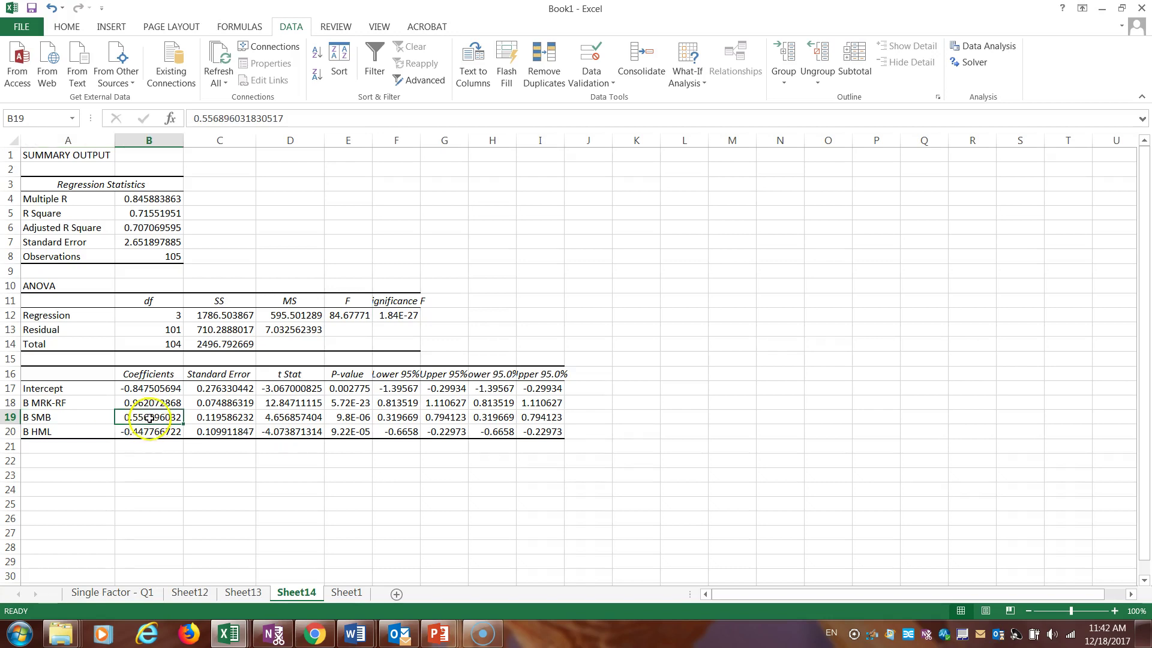
{"action": "left_click", "coordinate": [292, 418]}
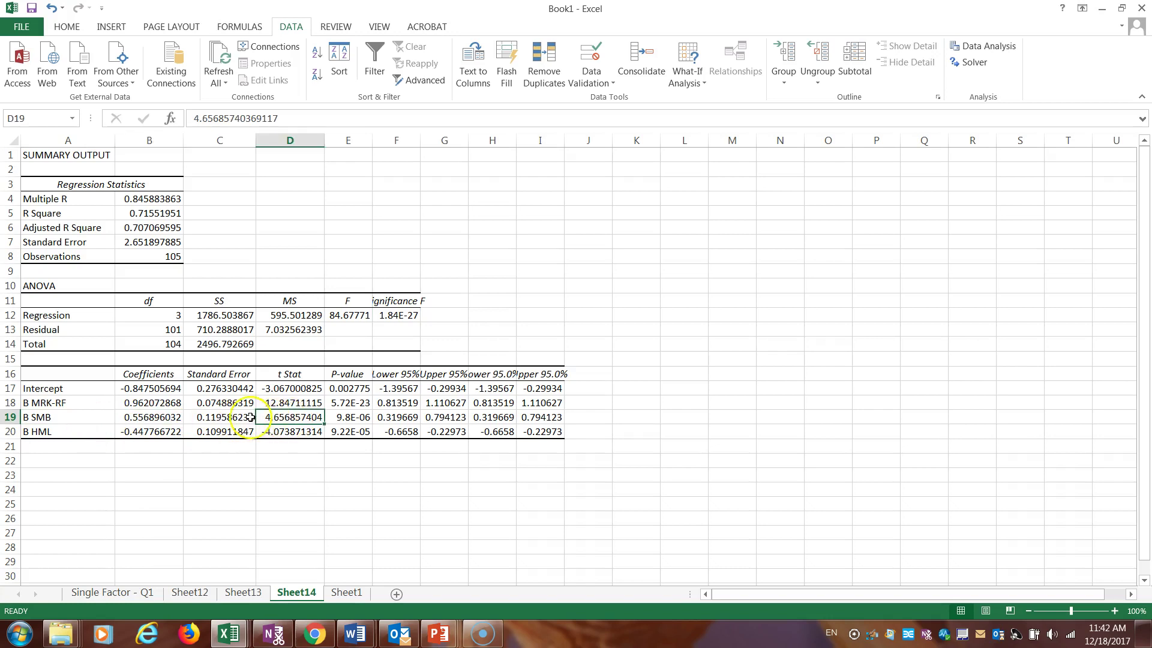
Step: Compare the B MRK-RF coefficient on Sheet14 with the one on Sheet13, and check the three-factor intercept
{"action": "left_click", "coordinate": [93, 404]}
{"action": "left_click", "coordinate": [148, 408]}
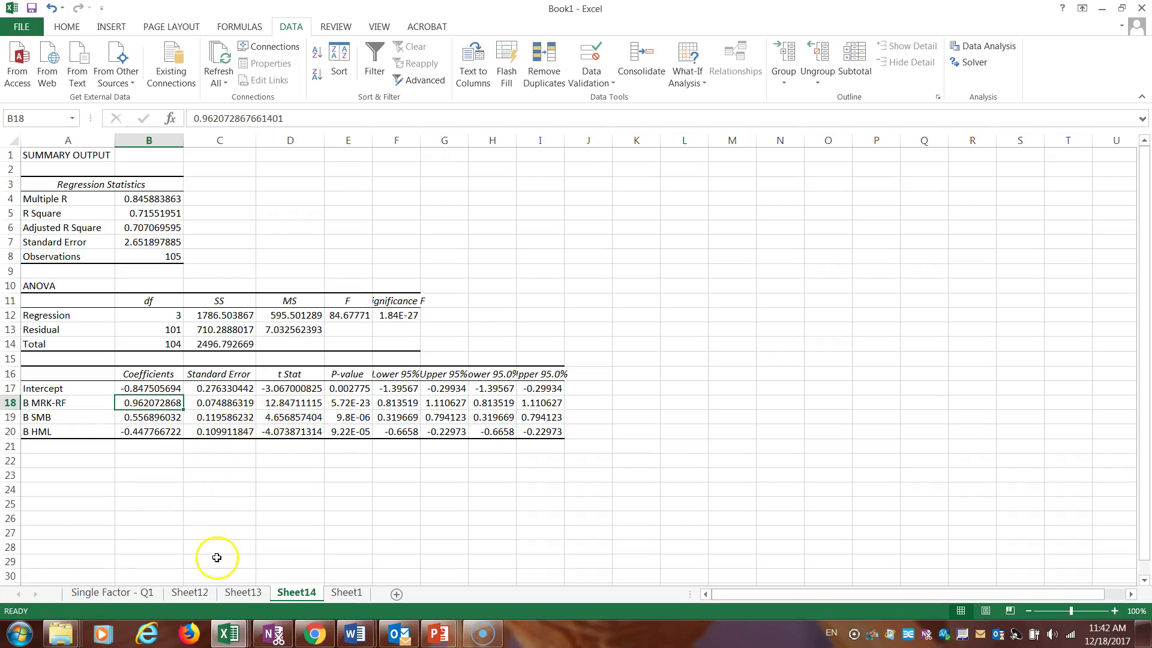
{"action": "left_click", "coordinate": [243, 592]}
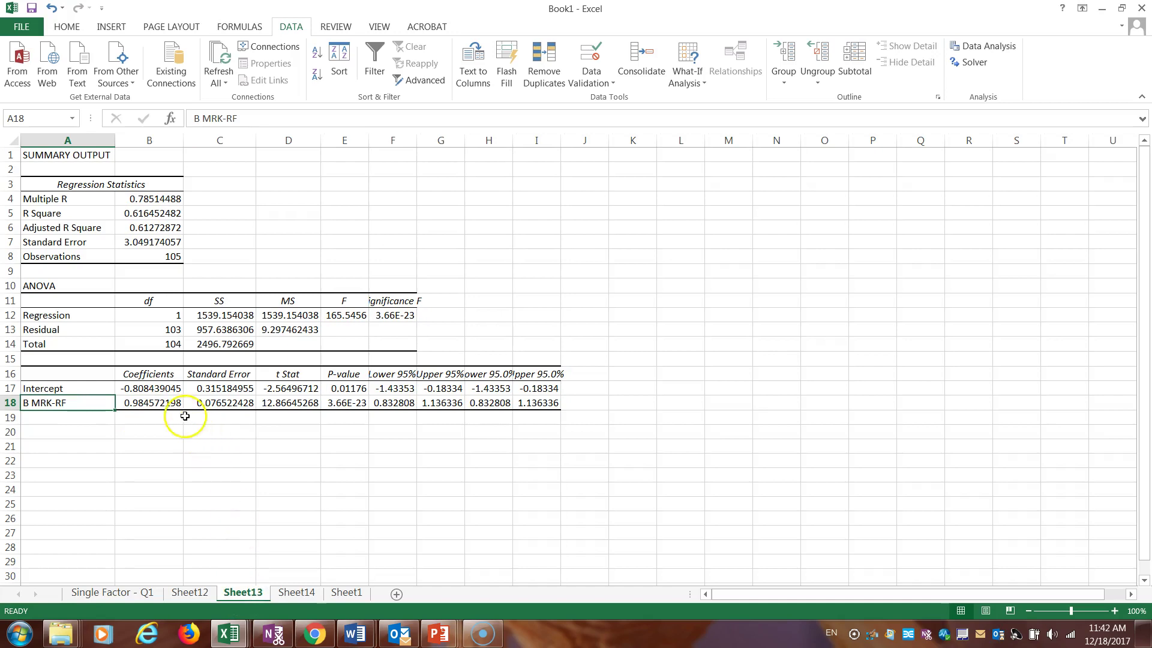
{"action": "left_click", "coordinate": [162, 408]}
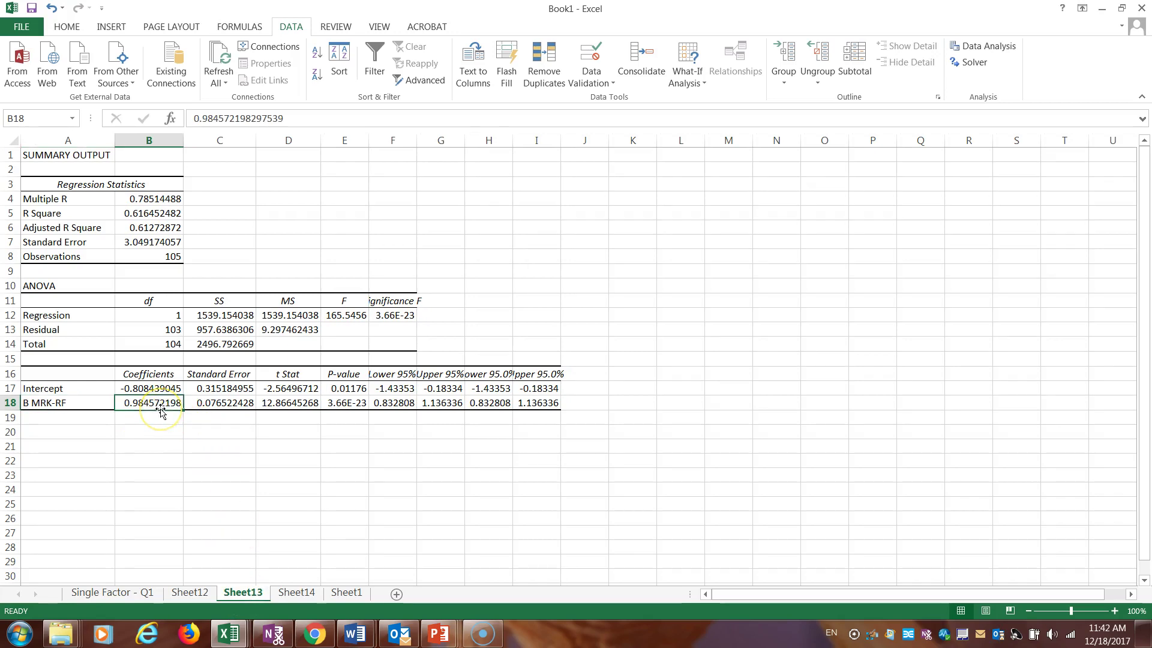
{"action": "left_click", "coordinate": [296, 592]}
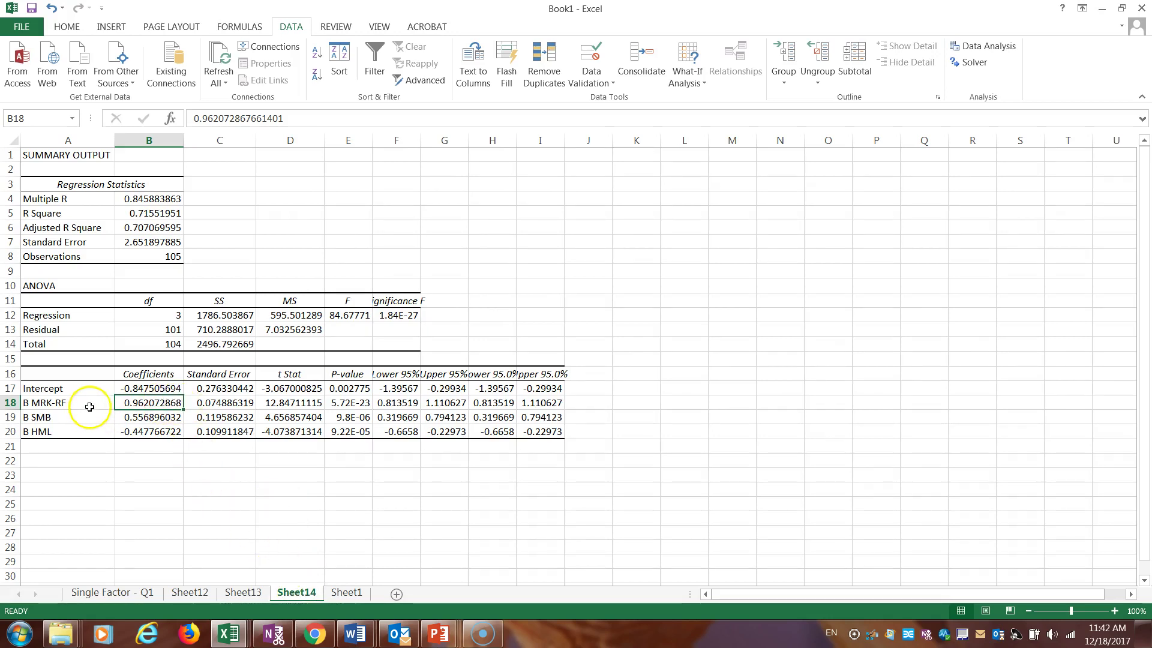
{"action": "left_click", "coordinate": [140, 388]}
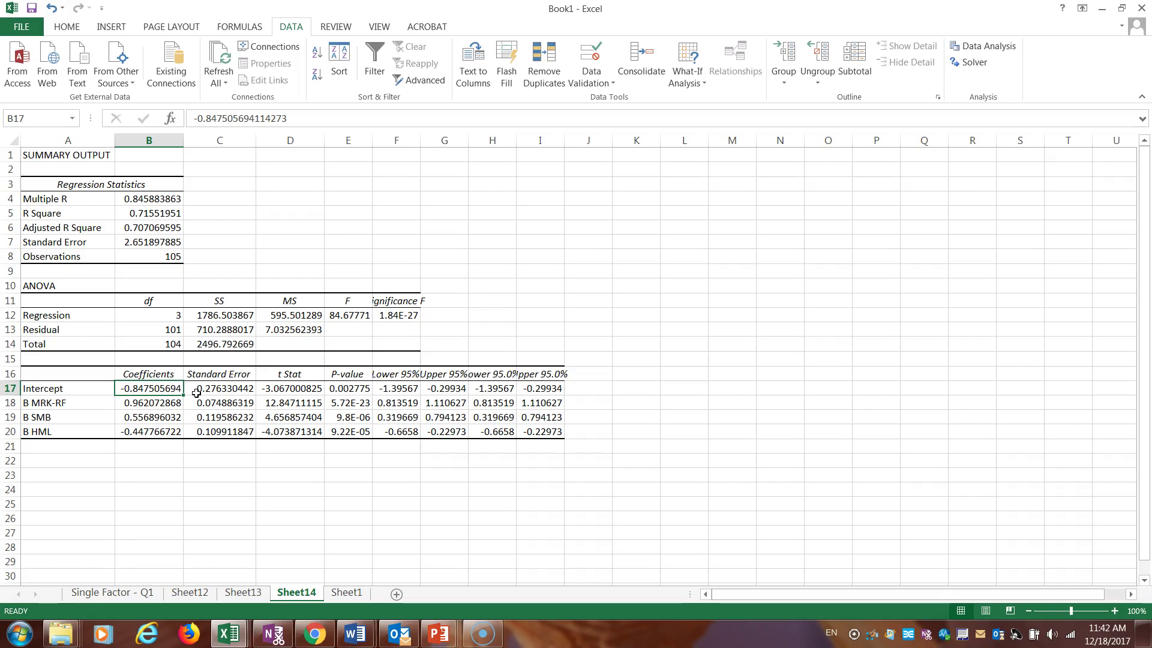
Step: Compare the R Square and Adjusted R Square of the three-factor regression on Sheet14 with those of the single-factor regression on Sheet13
{"action": "left_click", "coordinate": [163, 225]}
{"action": "left_click", "coordinate": [167, 208]}
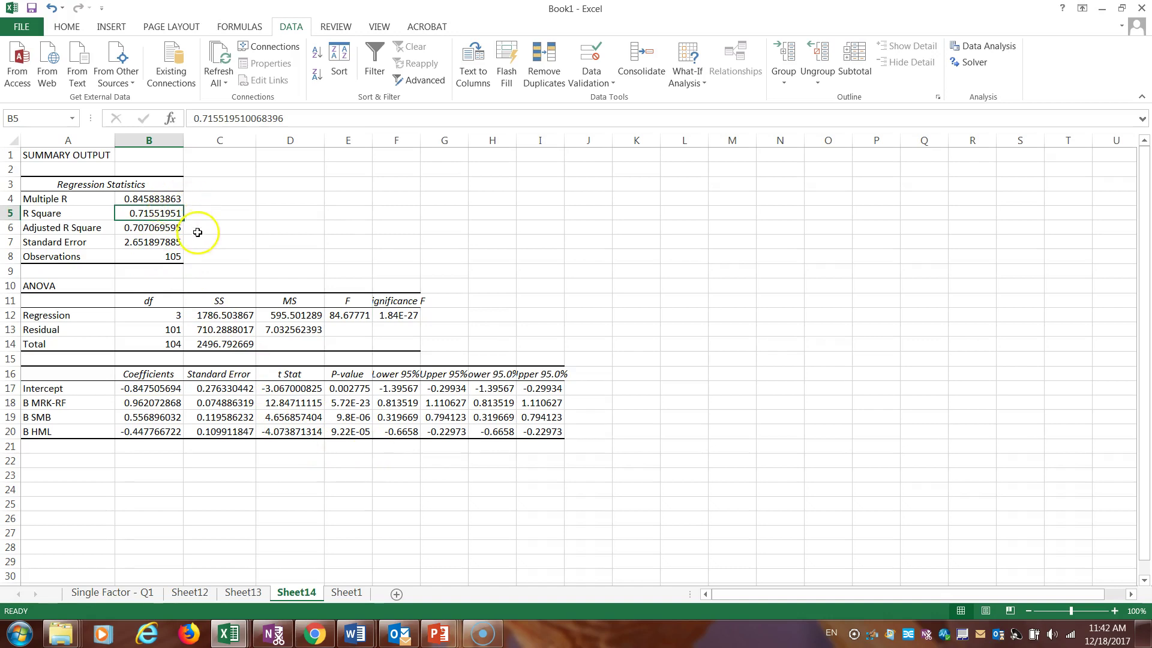
{"action": "left_click", "coordinate": [163, 233]}
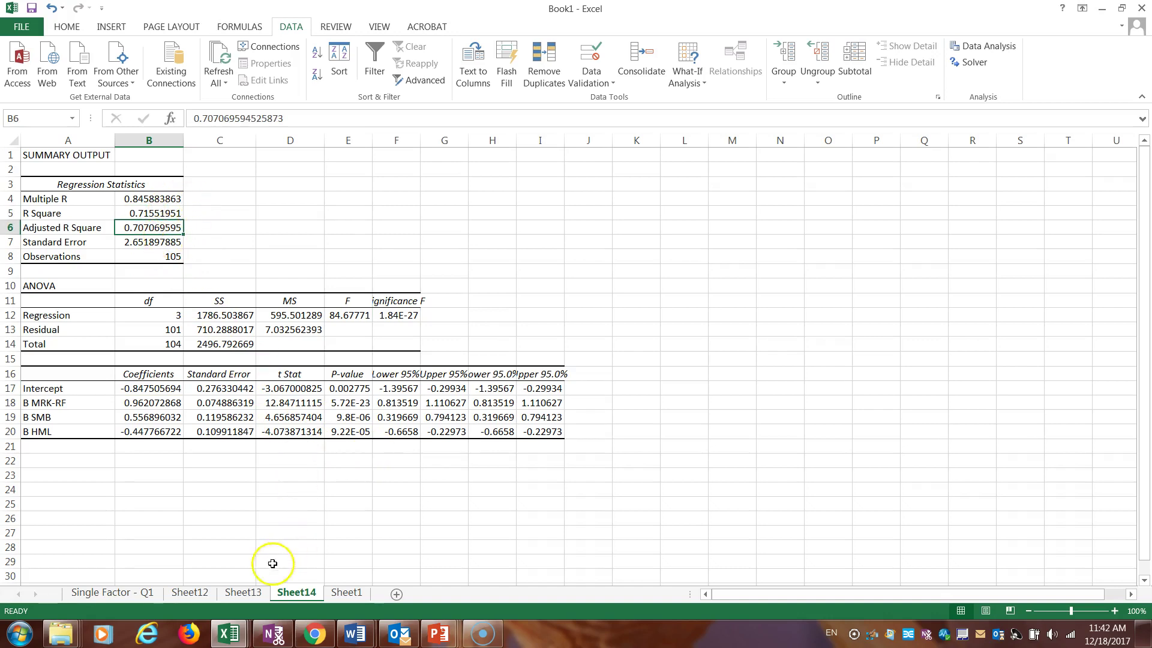
{"action": "left_click", "coordinate": [243, 592]}
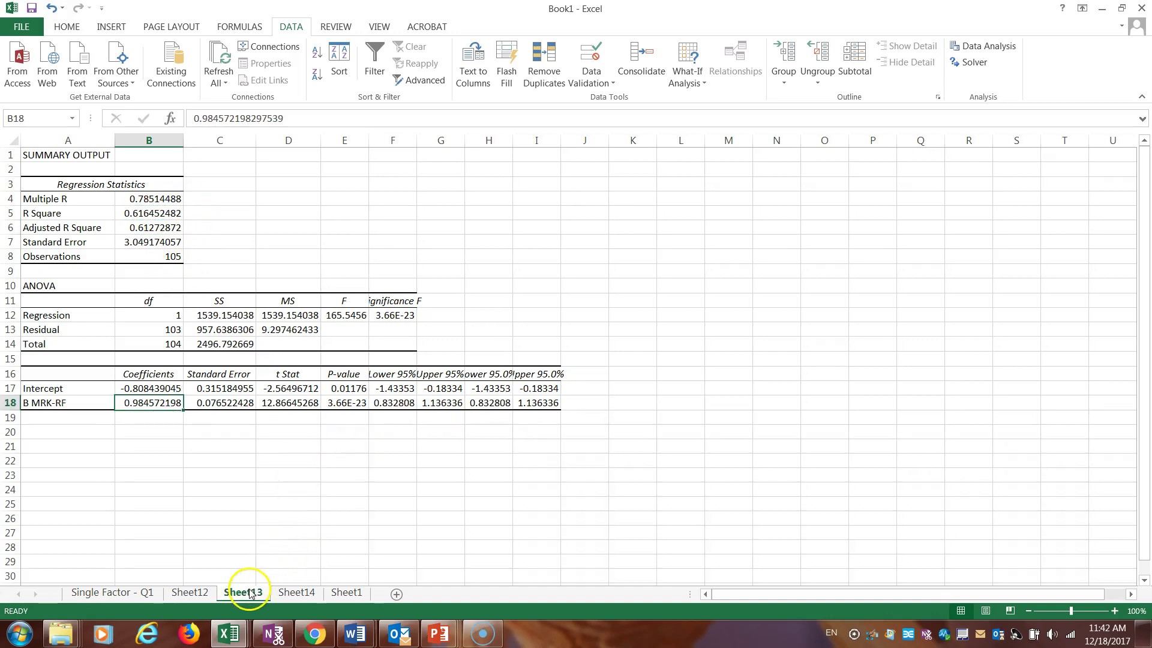
{"action": "left_click", "coordinate": [152, 213]}
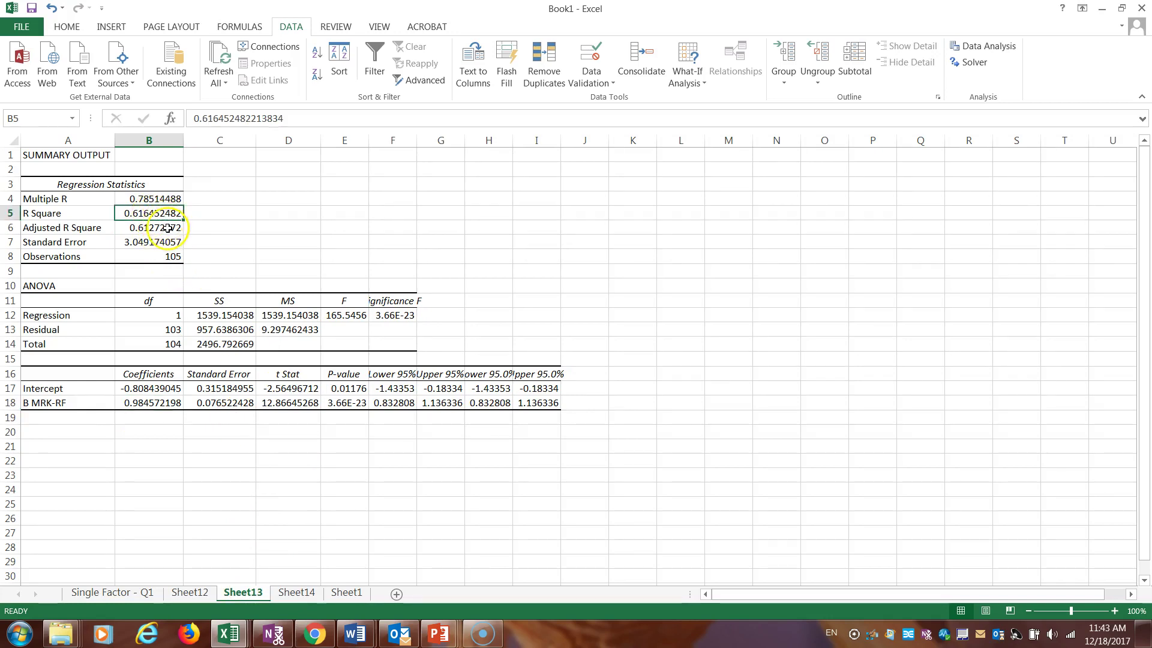
{"action": "left_click", "coordinate": [297, 592]}
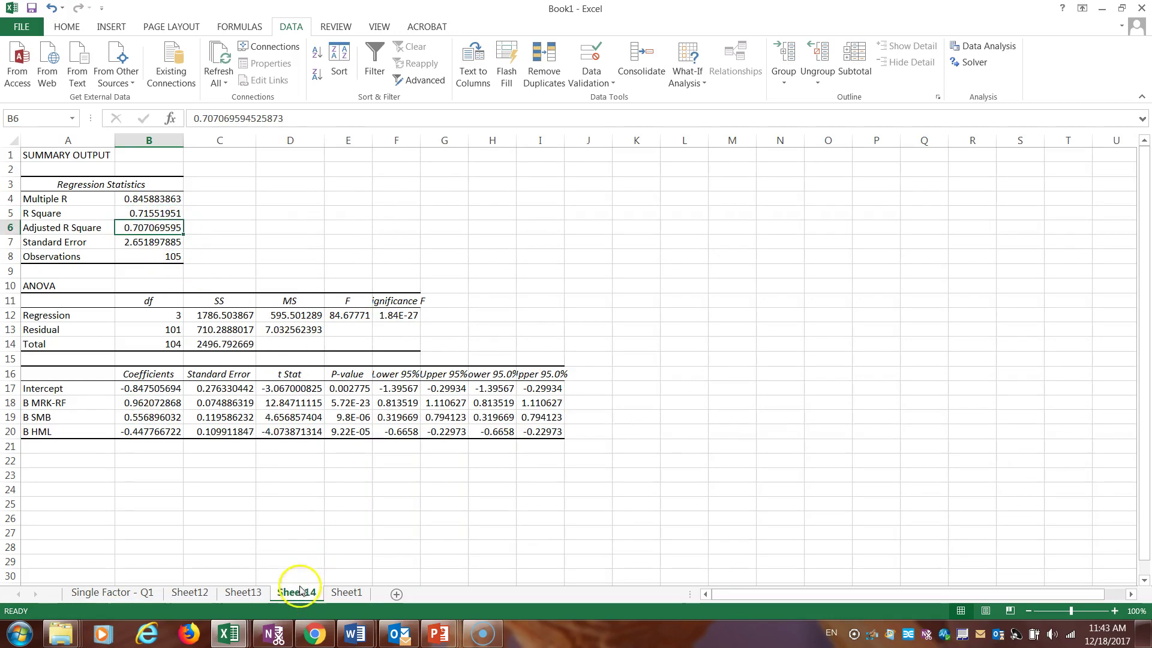
{"action": "left_click", "coordinate": [157, 213]}
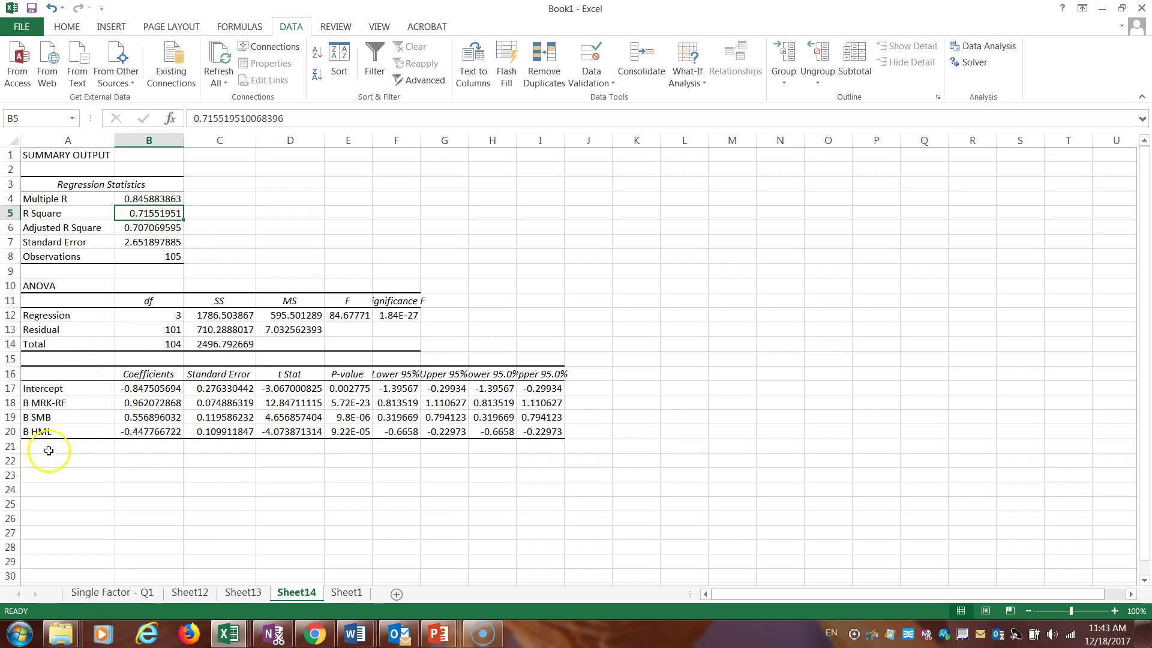
Step: Review the ValueFund-ER(Basis) column on Sheet1 and the MRK-RF, SMB and HML factor columns
{"action": "left_click", "coordinate": [148, 593]}
{"action": "left_click", "coordinate": [192, 592]}
{"action": "left_click", "coordinate": [338, 594]}
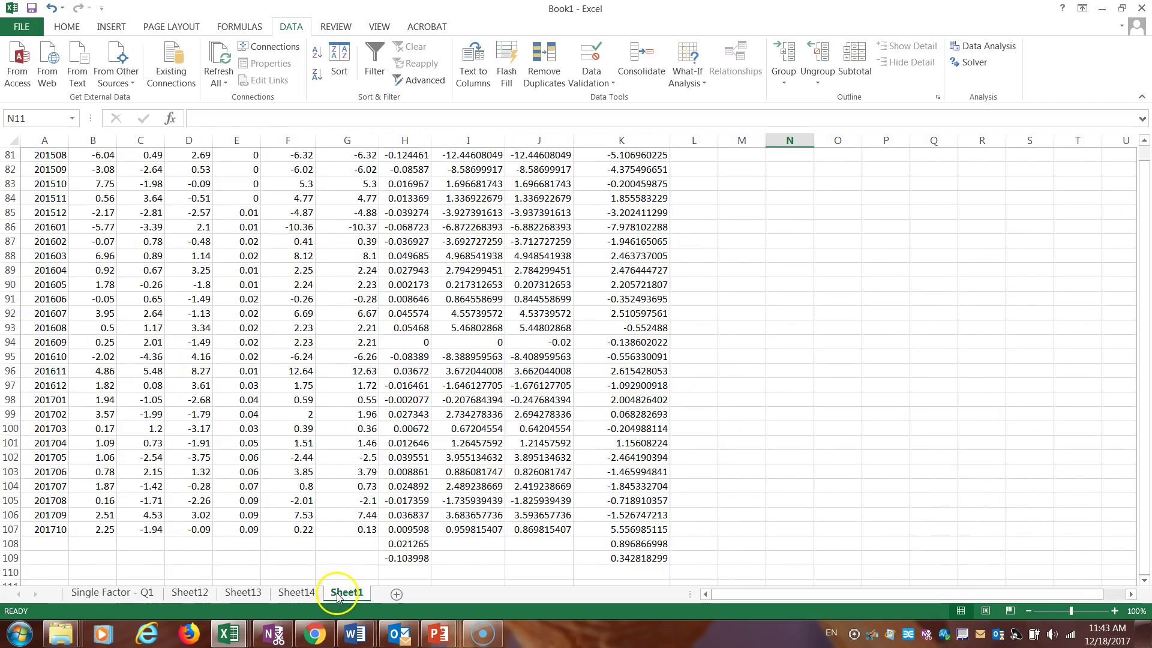
{"action": "scroll", "coordinate": [761, 185], "scroll_direction": "up", "scroll_amount": 20}
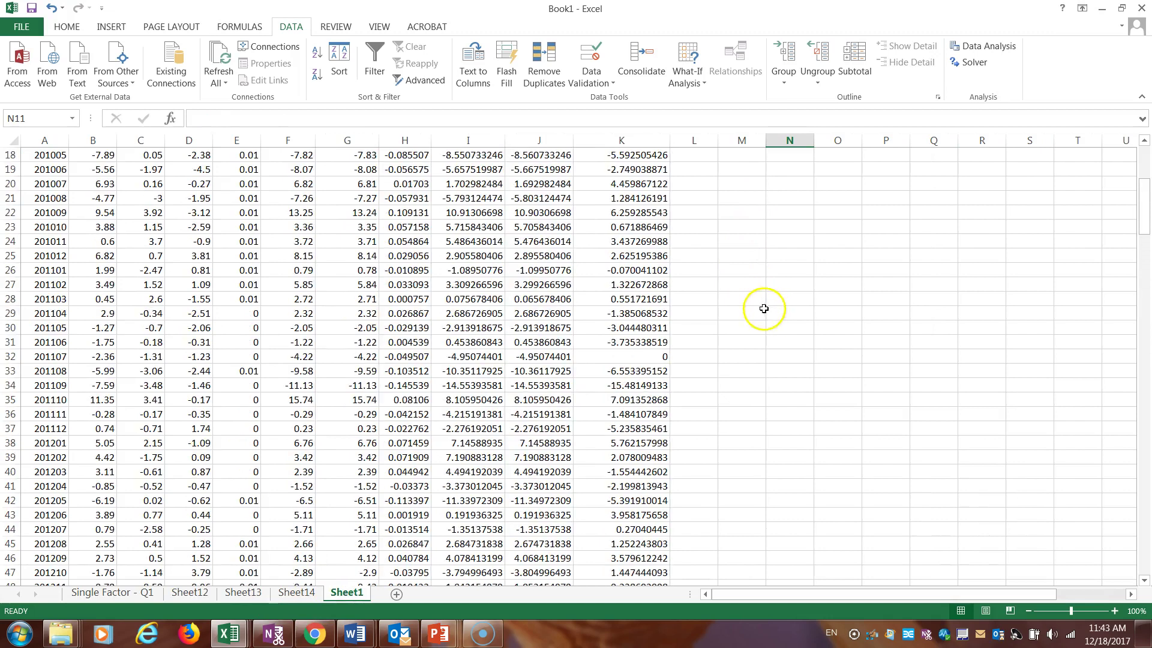
{"action": "scroll", "coordinate": [764, 309], "scroll_direction": "up", "scroll_amount": 6}
{"action": "left_click", "coordinate": [628, 140]}
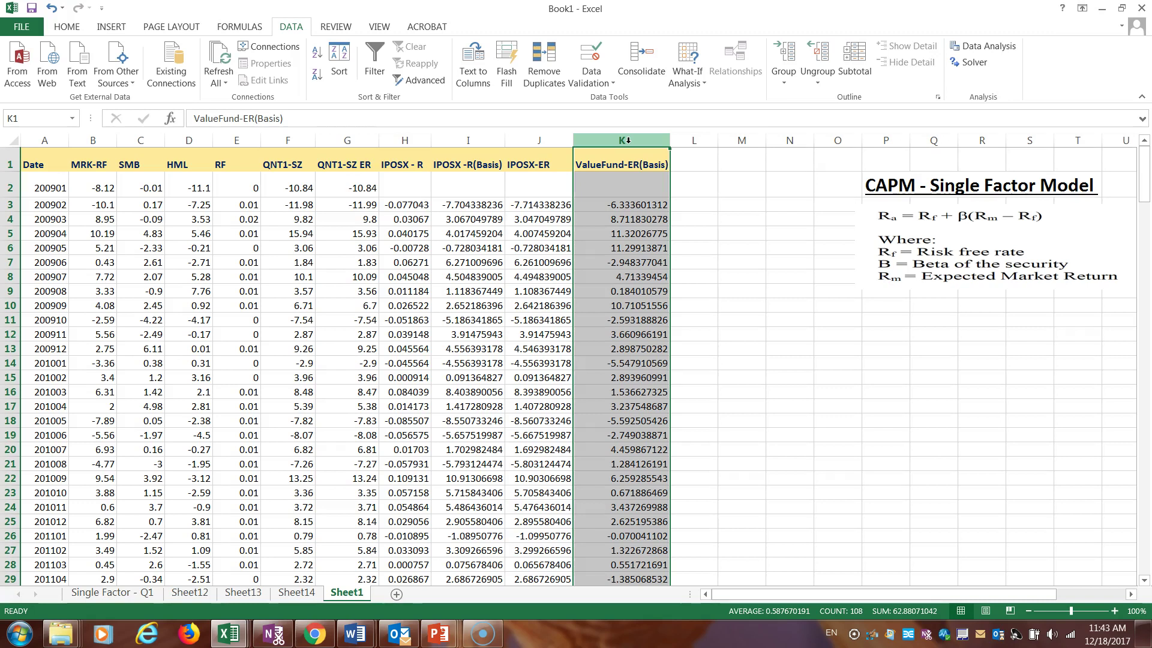
{"action": "left_click", "coordinate": [143, 140]}
{"action": "left_click", "coordinate": [194, 138]}
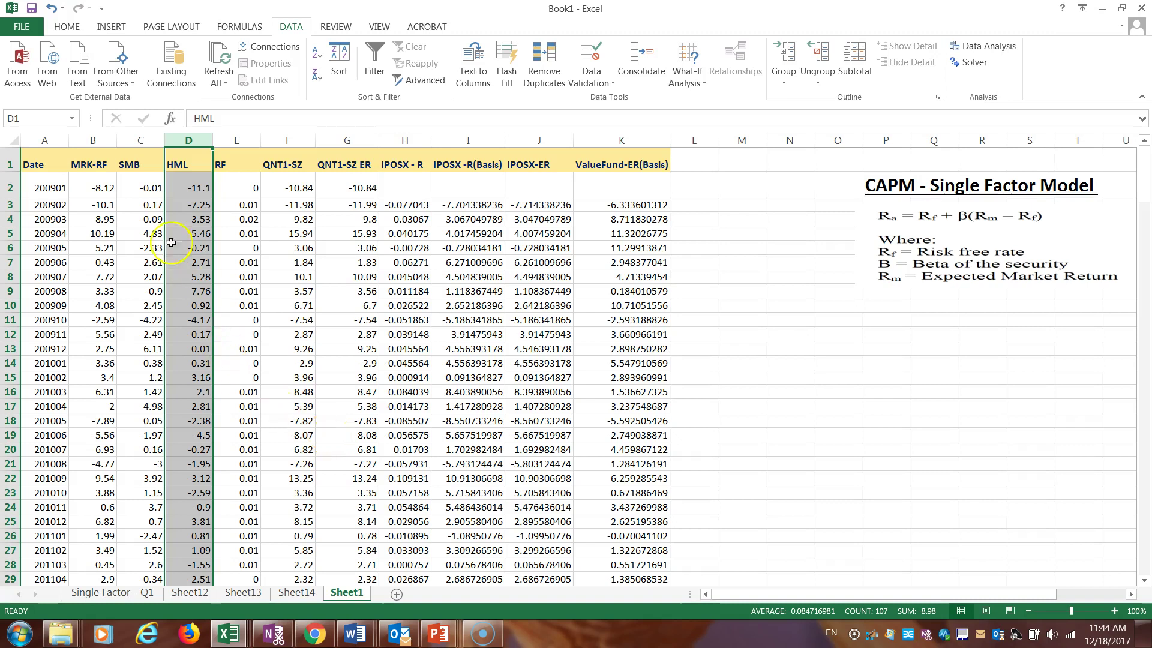
{"action": "left_click_drag", "start_coordinate": [90, 140], "coordinate": [179, 130]}
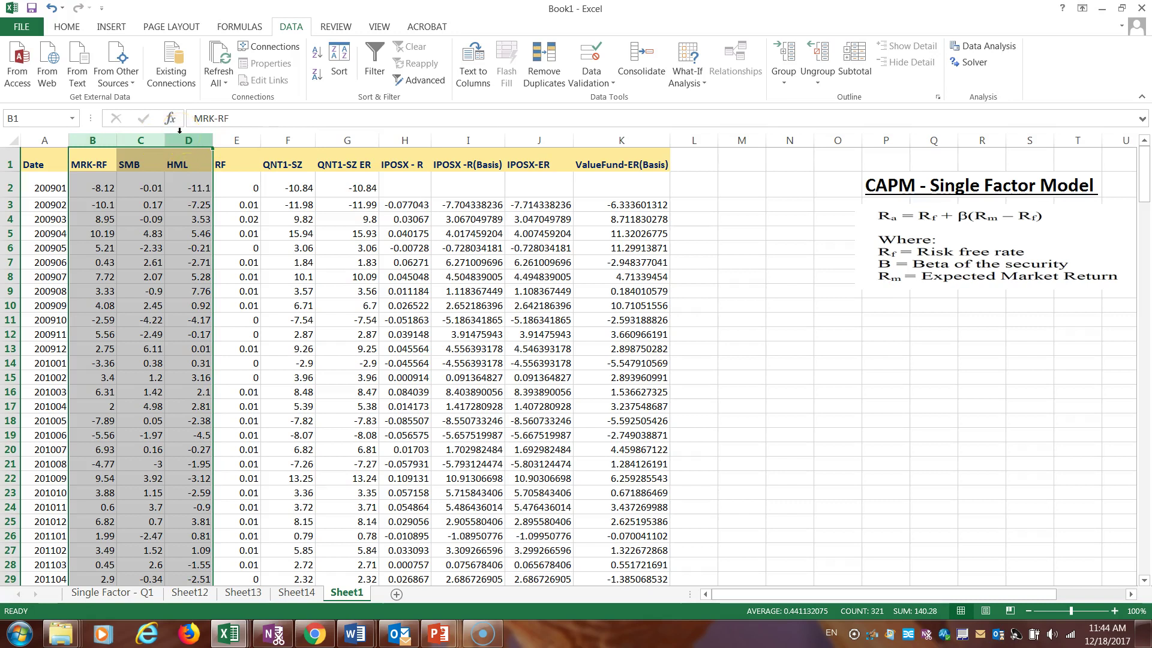